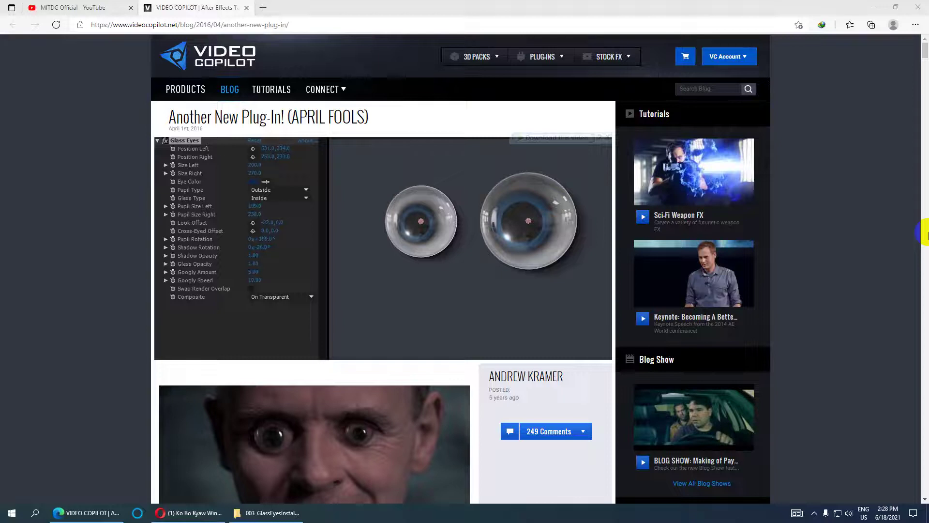
# - Look over the MITDC Official YouTube channel page, then return to the Glass Eyes blog post
pyautogui.click(88, 5)
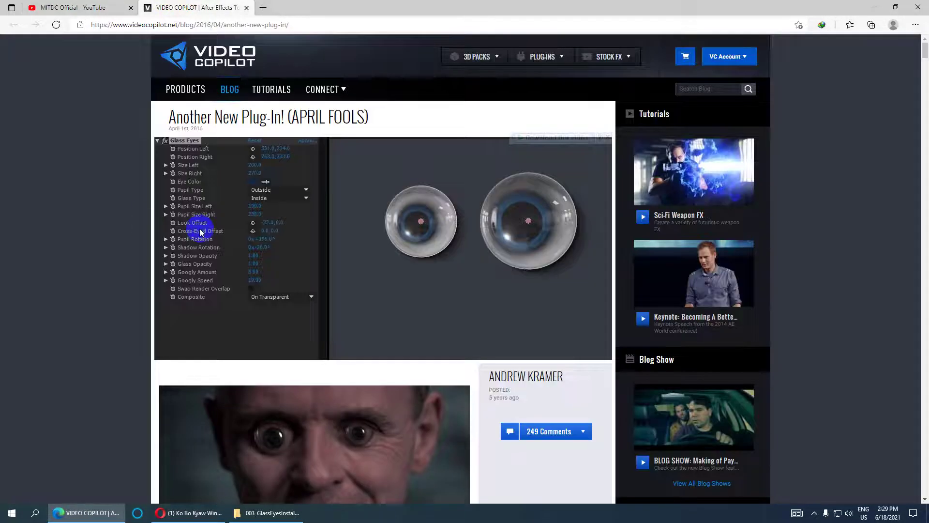
pyautogui.click(194, 7)
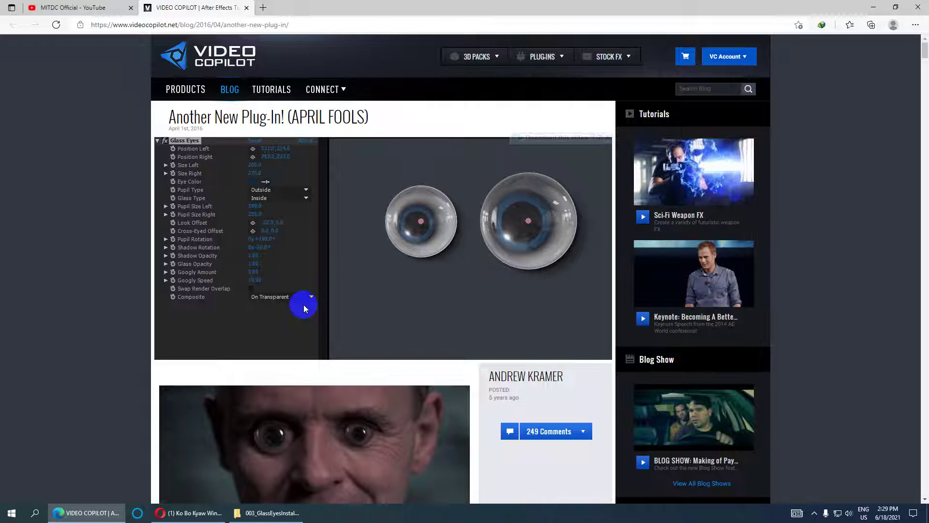
pyautogui.click(77, 7)
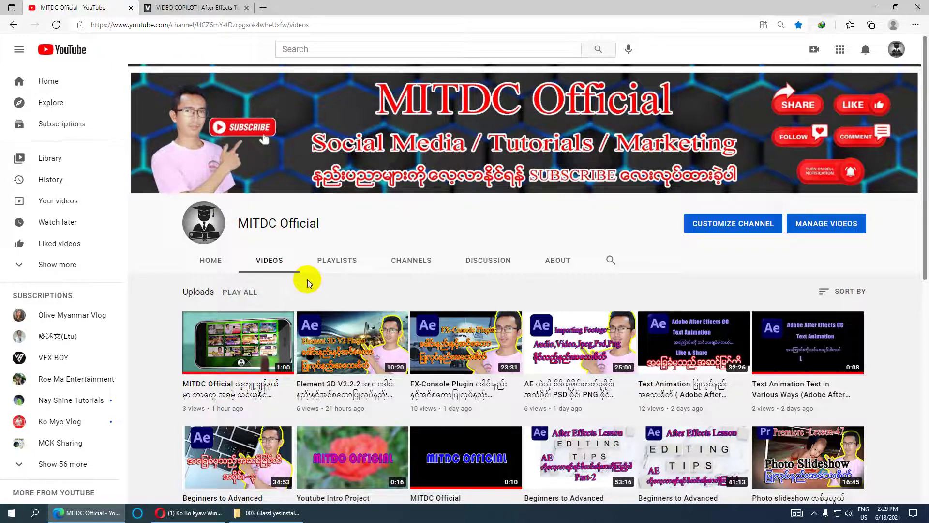
pyautogui.scroll(-1, 307, 281)
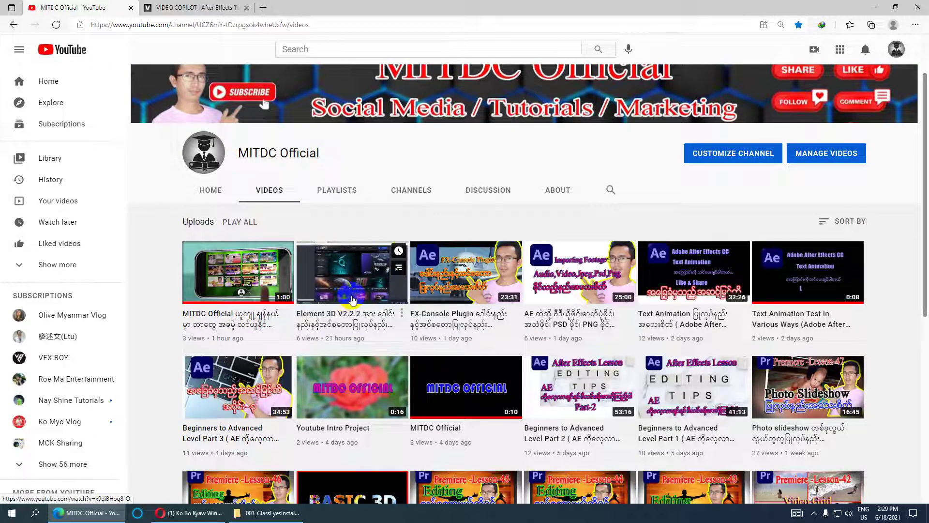
pyautogui.click(321, 272)
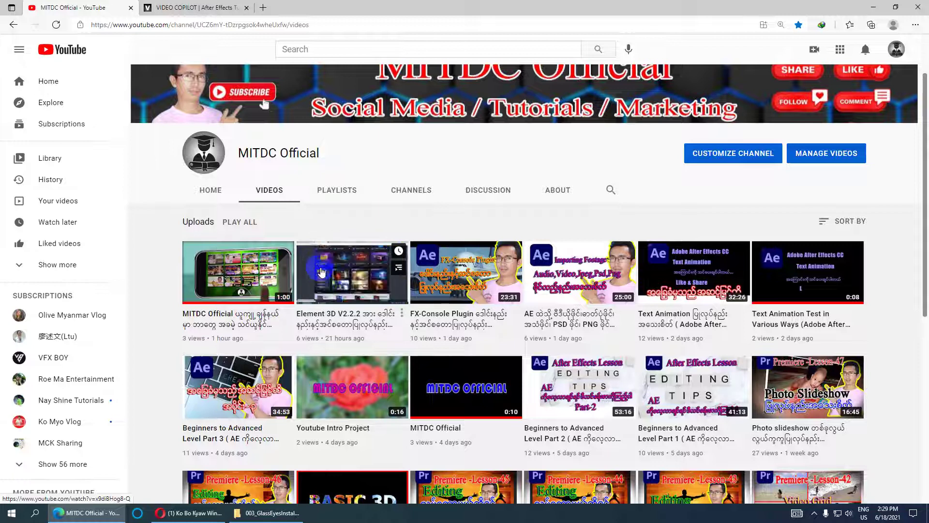
pyautogui.scroll(-1, 413, 290)
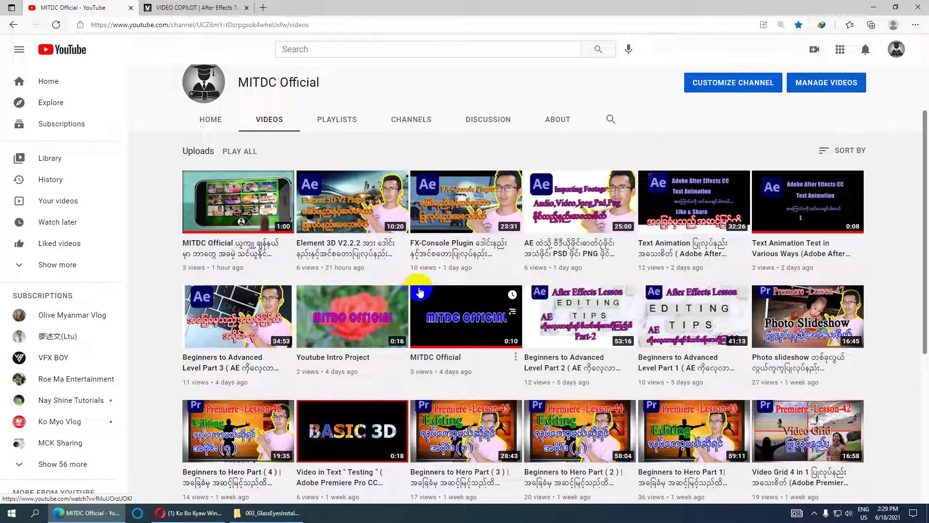
pyautogui.click(213, 8)
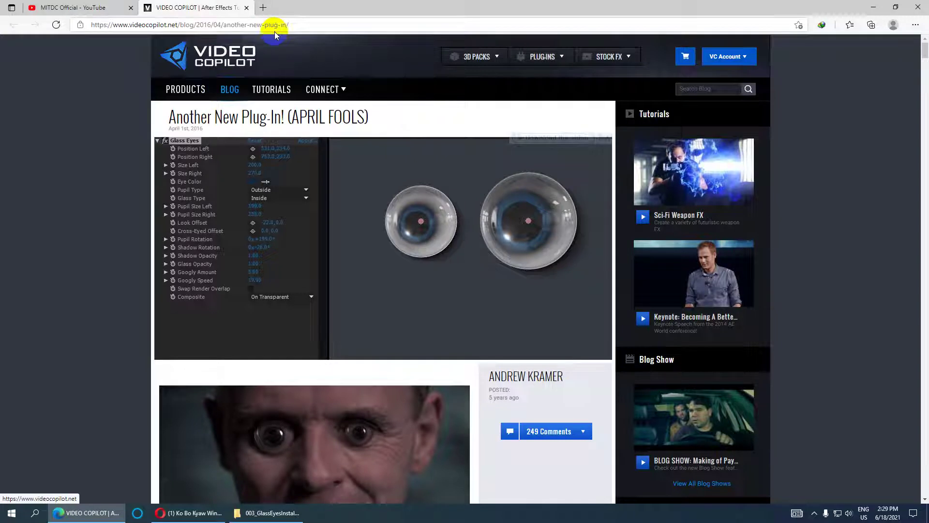
# - Scroll down the Glass Eyes blog post to its plug-in download section
pyautogui.moveTo(292, 24); pyautogui.dragTo(89, 24)
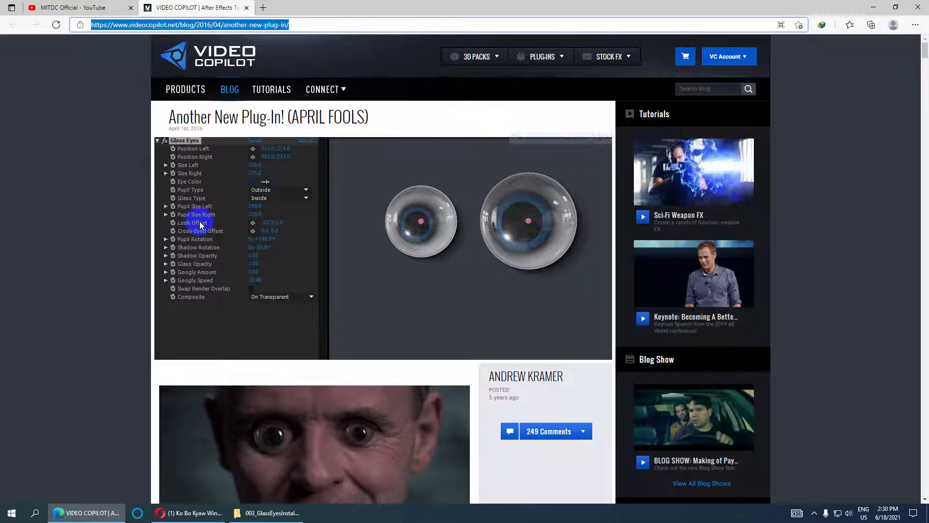
pyautogui.scroll(-4, 260, 242)
pyautogui.scroll(-3, 262, 243)
pyautogui.scroll(7, 264, 244)
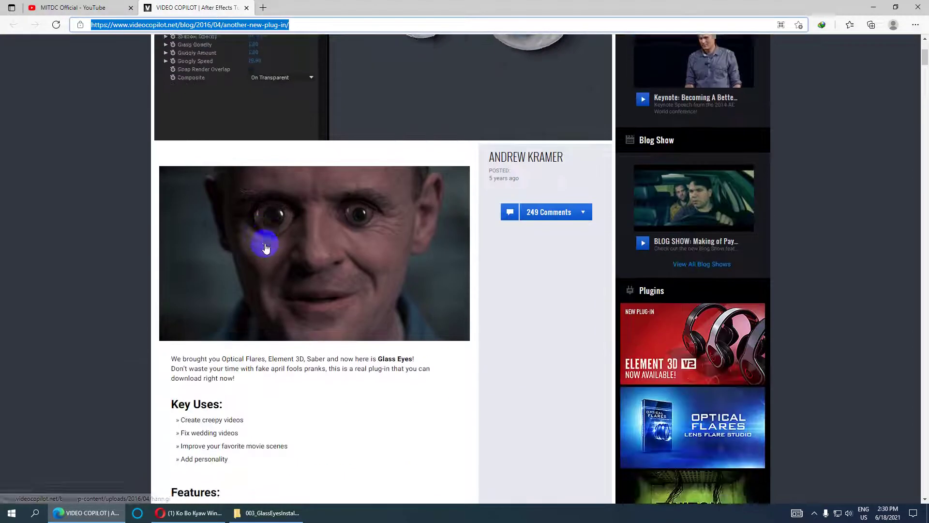
pyautogui.scroll(-3, 280, 221)
pyautogui.scroll(3, 320, 258)
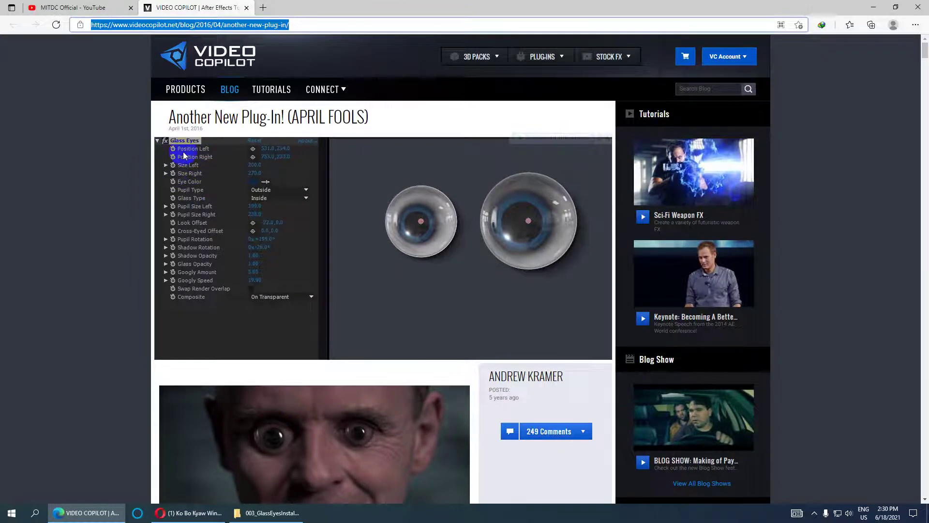
pyautogui.scroll(-5, 242, 223)
pyautogui.scroll(-3, 250, 231)
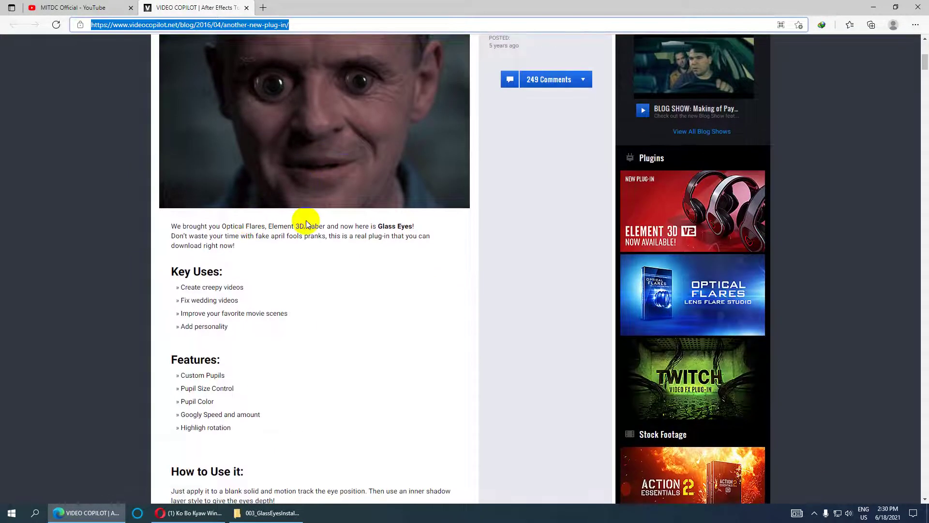
pyautogui.scroll(-3, 304, 223)
pyautogui.scroll(-3, 287, 297)
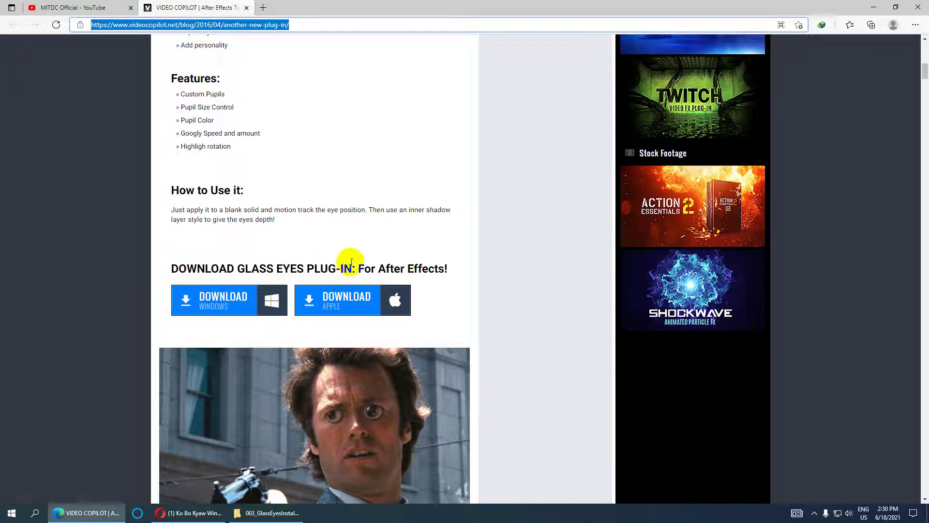
# - Choose the Windows download of Glass Eyes and bring up the PC's system information
pyautogui.click(348, 302)
pyautogui.click(390, 308)
pyautogui.click(356, 303)
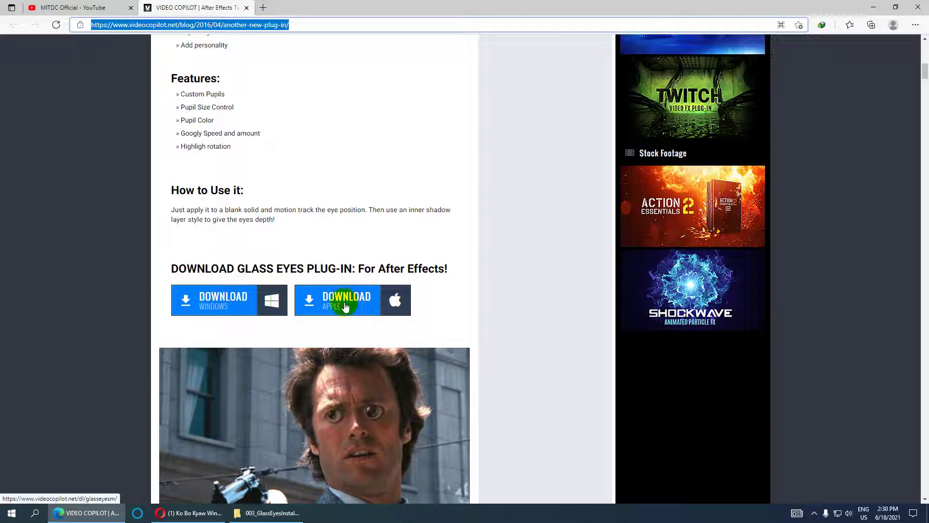
pyautogui.click(255, 300)
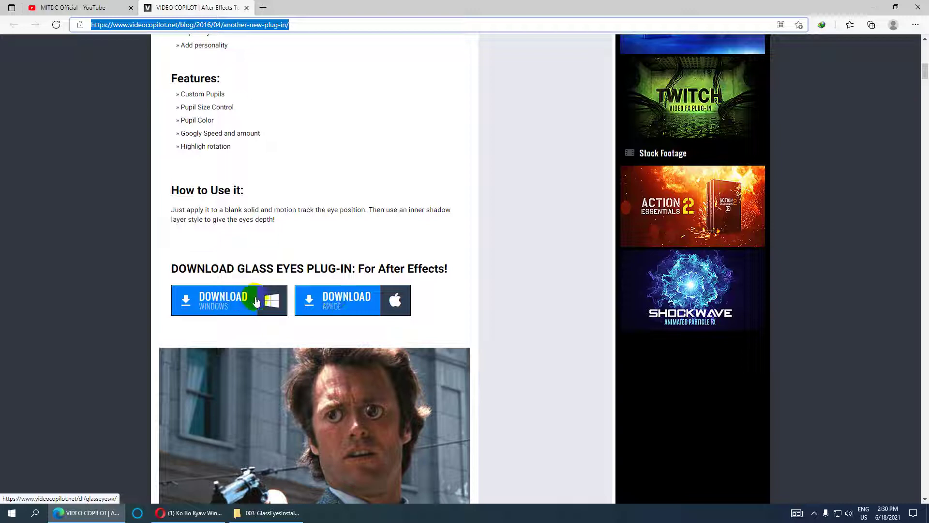
pyautogui.click(310, 296)
pyautogui.click(269, 305)
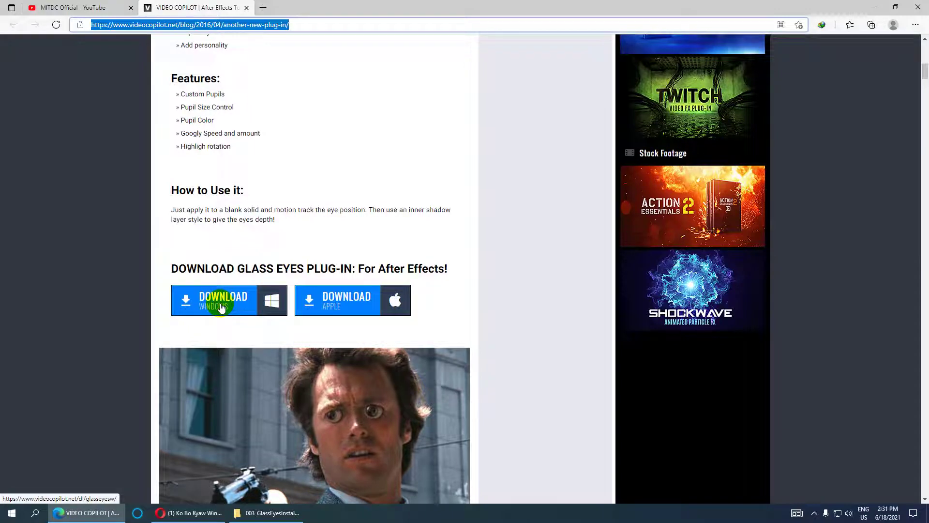
pyautogui.click(200, 307)
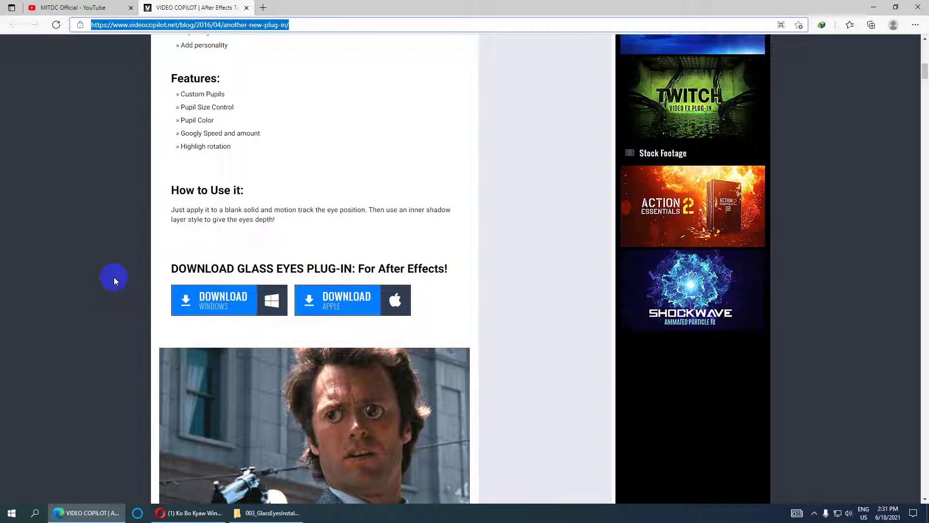
pyautogui.press('super+Pause')
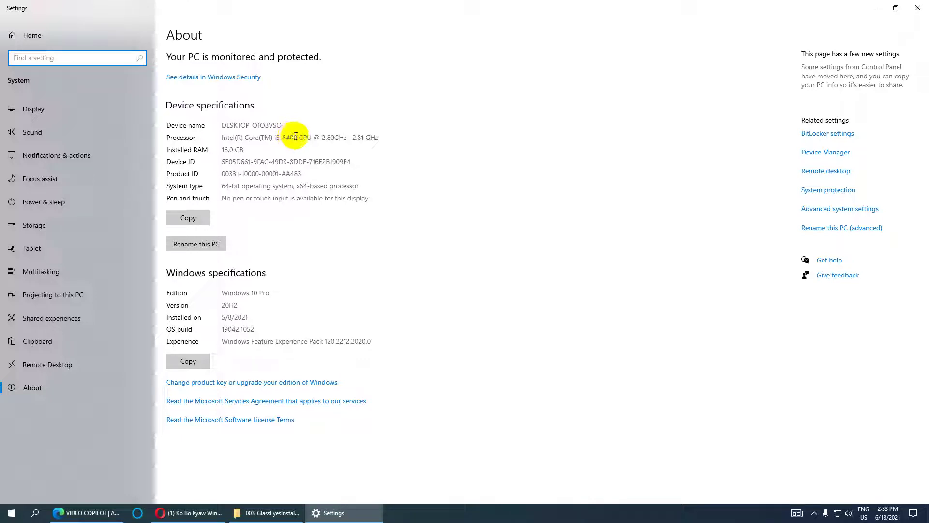
pyautogui.doubleClick(288, 138)
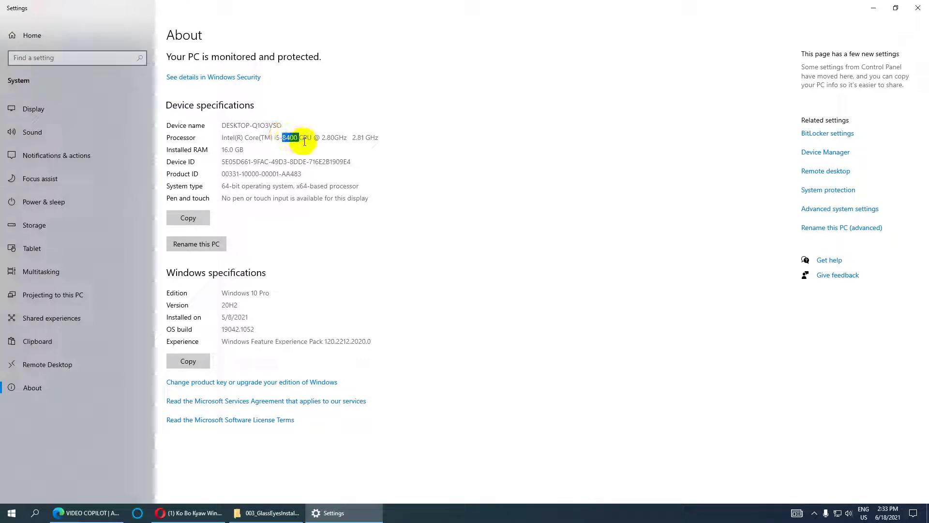
pyautogui.doubleClick(291, 137)
pyautogui.click(285, 139)
pyautogui.moveTo(284, 138); pyautogui.dragTo(299, 138)
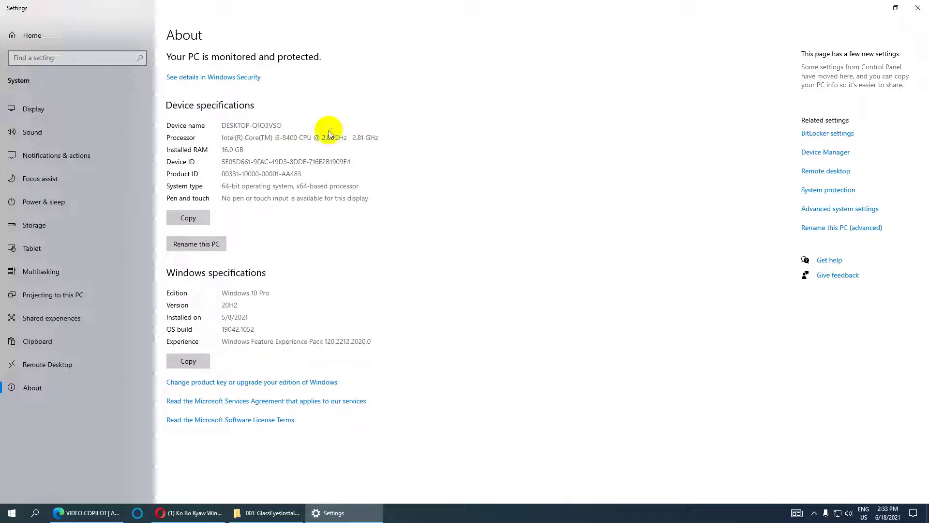
pyautogui.moveTo(332, 137)
pyautogui.mouseDown()
pyautogui.moveTo(323, 139)
pyautogui.moveTo(354, 136)
pyautogui.mouseUp()
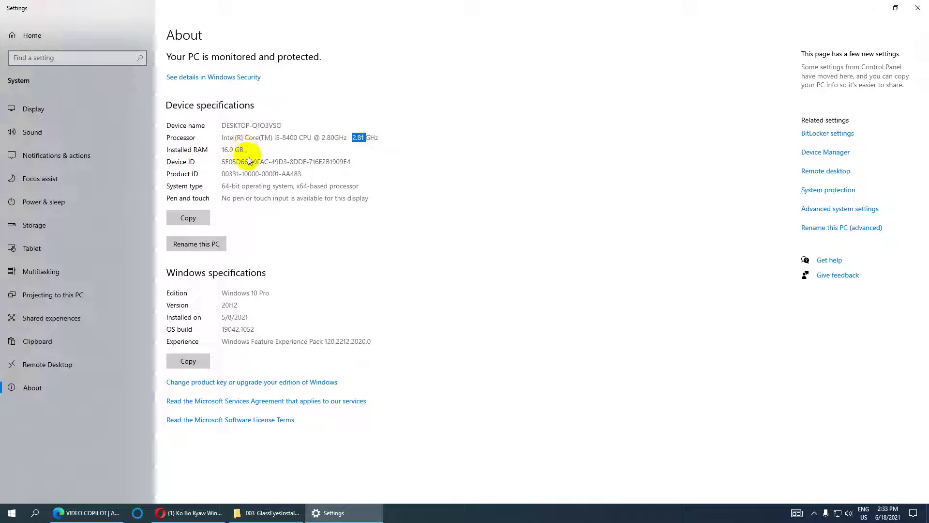
pyautogui.moveTo(244, 150); pyautogui.dragTo(221, 149)
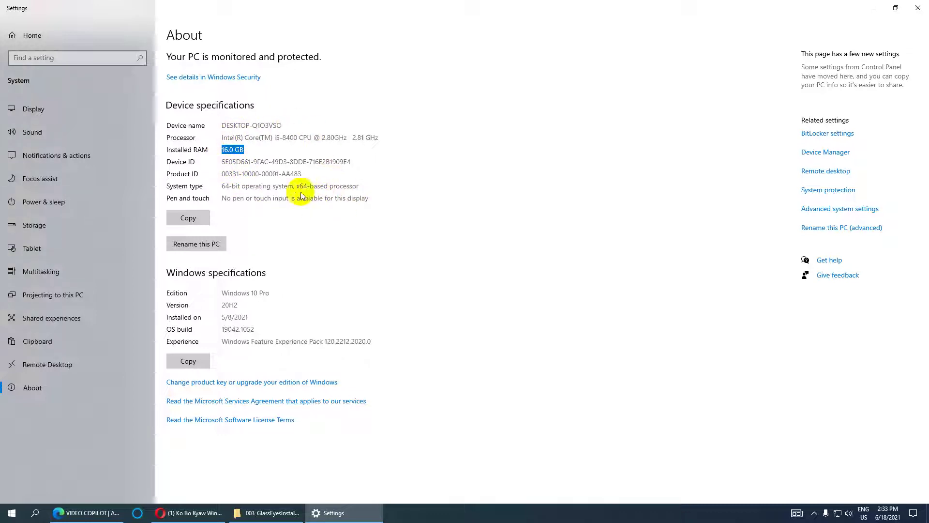
pyautogui.moveTo(221, 293); pyautogui.dragTo(251, 293)
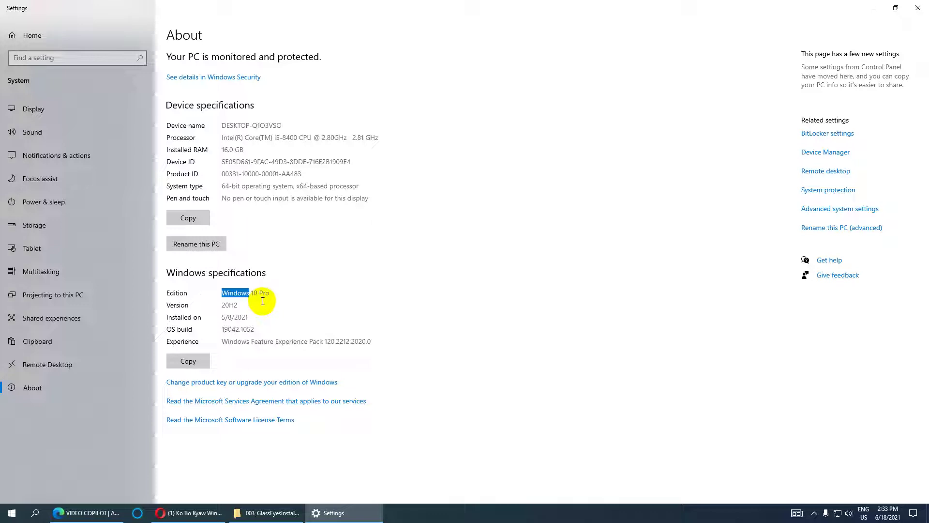
pyautogui.click(916, 11)
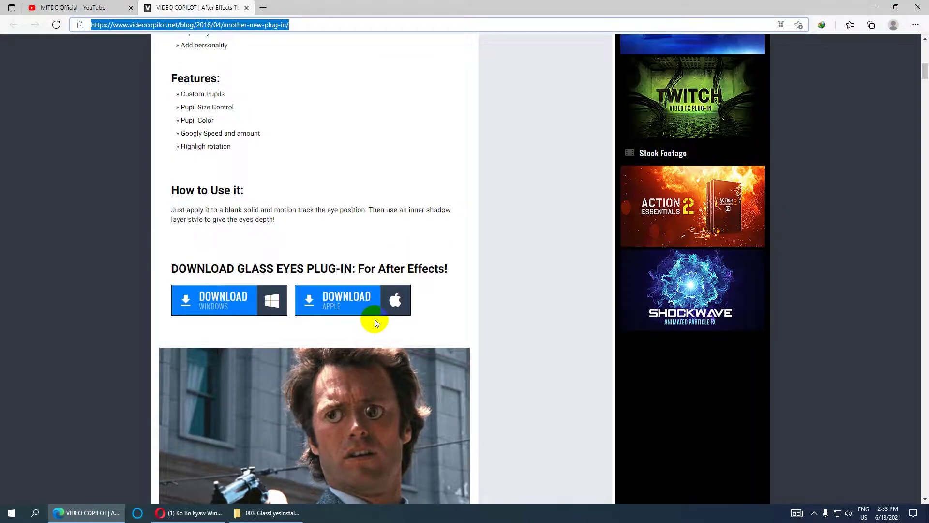
# - Check the PC's system information through This PC's properties, then close it
pyautogui.press('super+Pause')
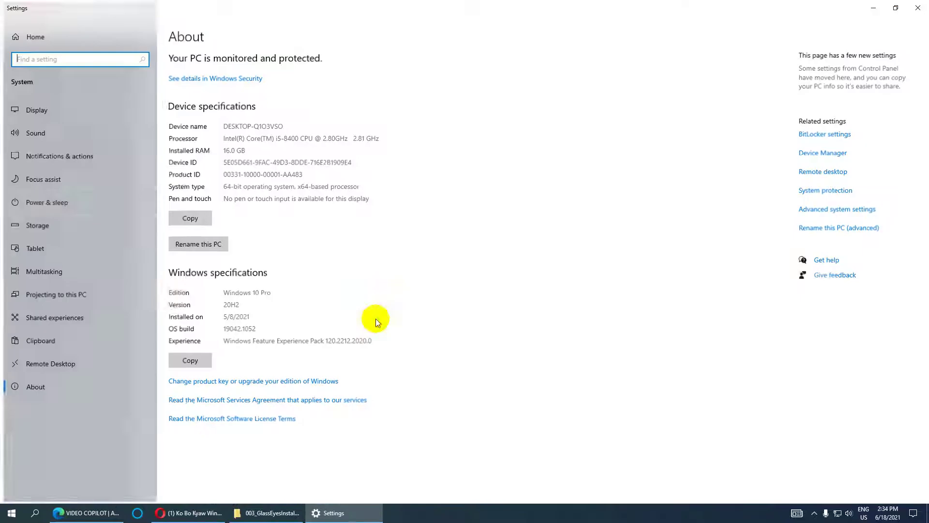
pyautogui.click(919, 8)
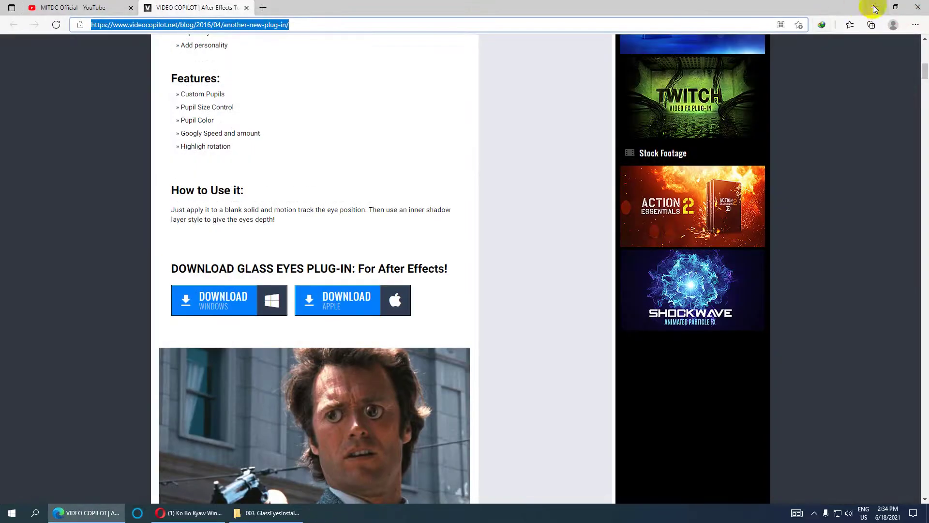
pyautogui.click(875, 9)
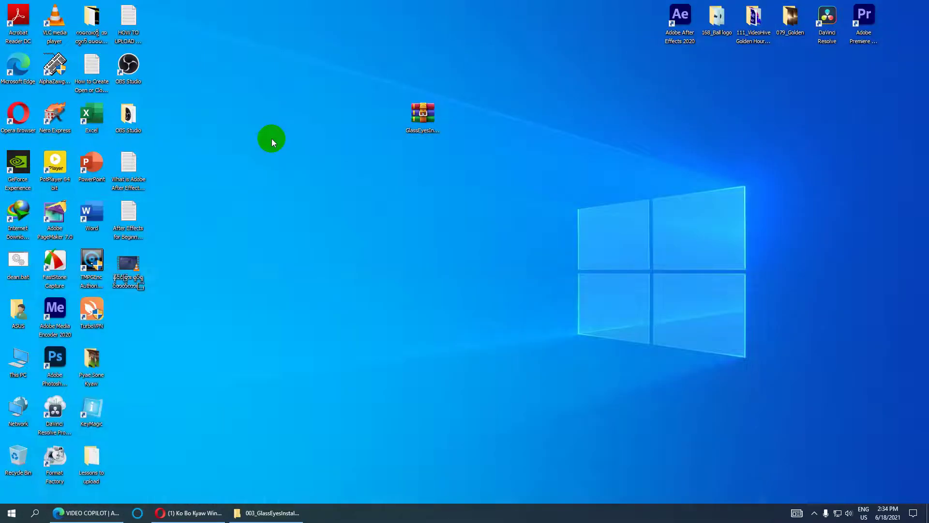
pyautogui.rightClick(17, 362)
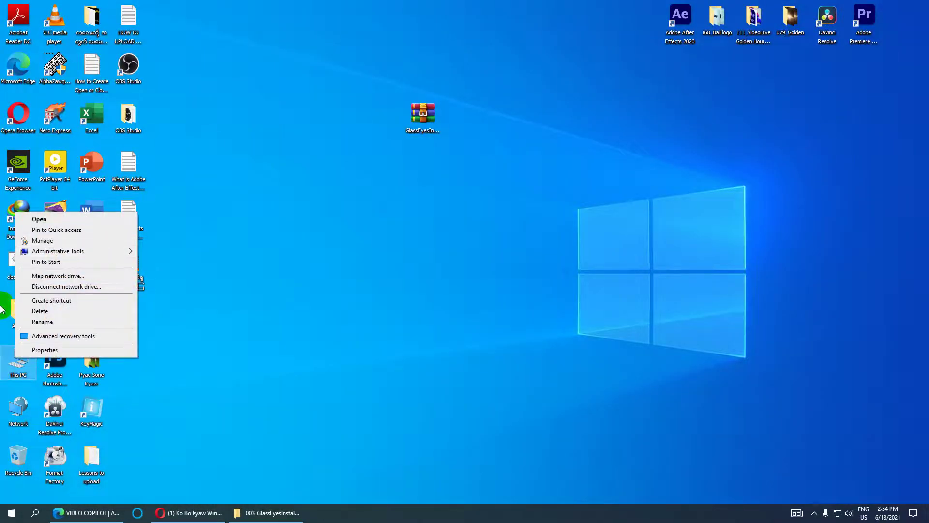
pyautogui.click(45, 349)
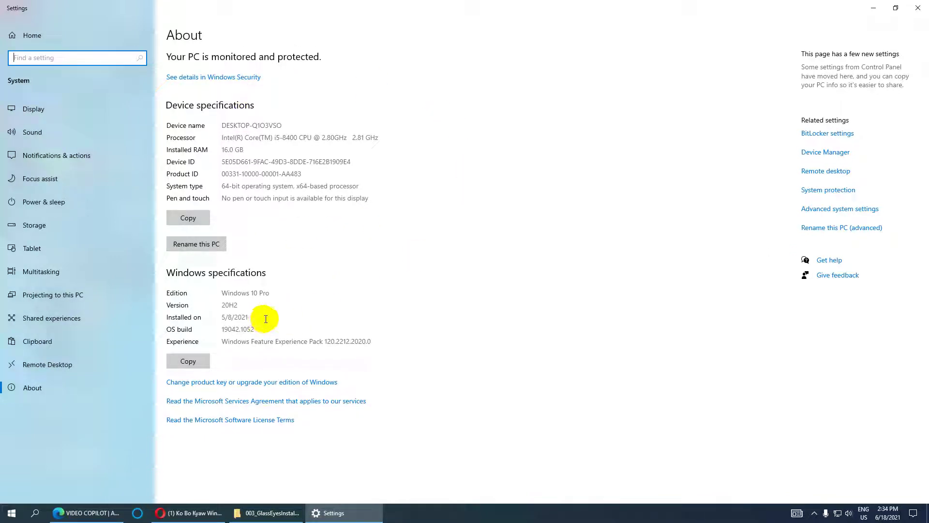
pyautogui.click(918, 8)
# - Move the GlassEyes archive icon toward the desktop centre, refresh, and return to Edge
pyautogui.rightClick(337, 105)
pyautogui.click(414, 156)
pyautogui.moveTo(422, 116)
pyautogui.mouseDown()
pyautogui.moveTo(533, 75)
pyautogui.moveTo(443, 193)
pyautogui.mouseUp()
pyautogui.rightClick(350, 123)
pyautogui.click(409, 174)
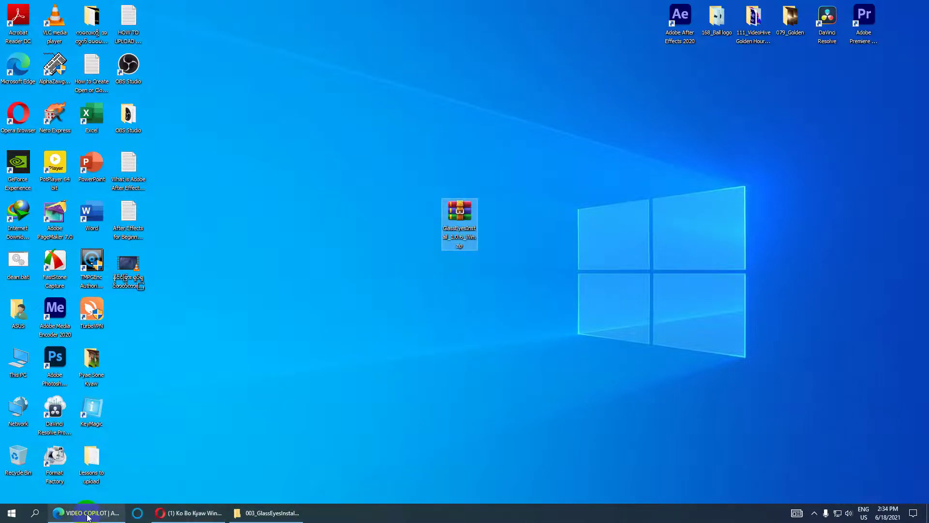
pyautogui.click(86, 513)
# - Download the Windows version of the Glass Eyes plug-in
pyautogui.scroll(-1, 366, 251)
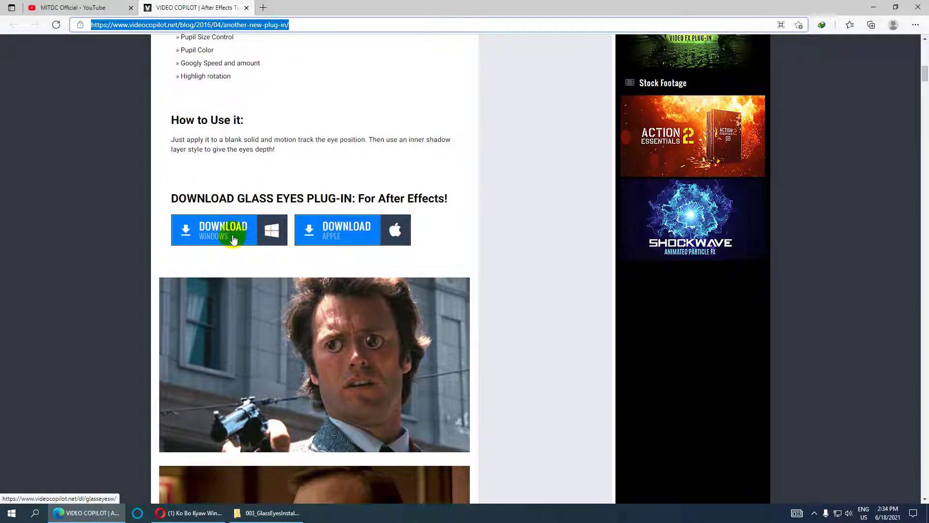
pyautogui.click(211, 234)
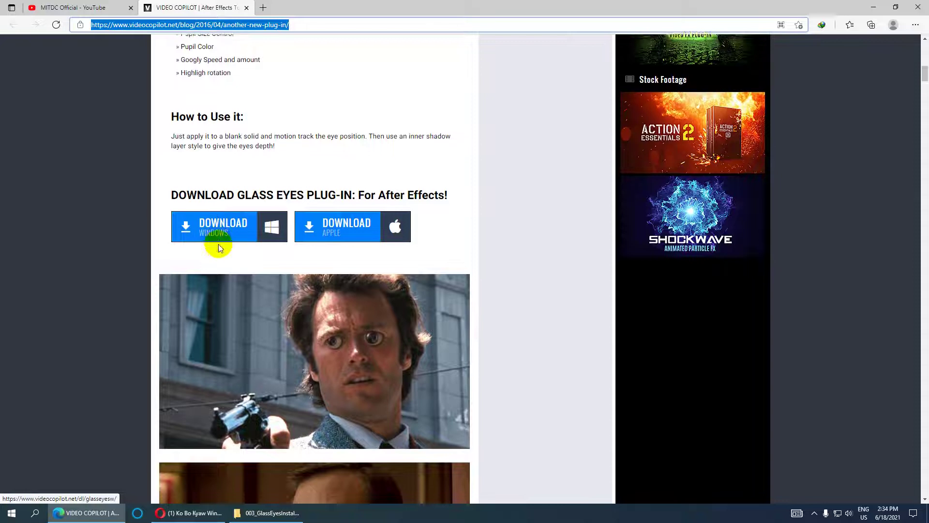
pyautogui.scroll(-10, 218, 242)
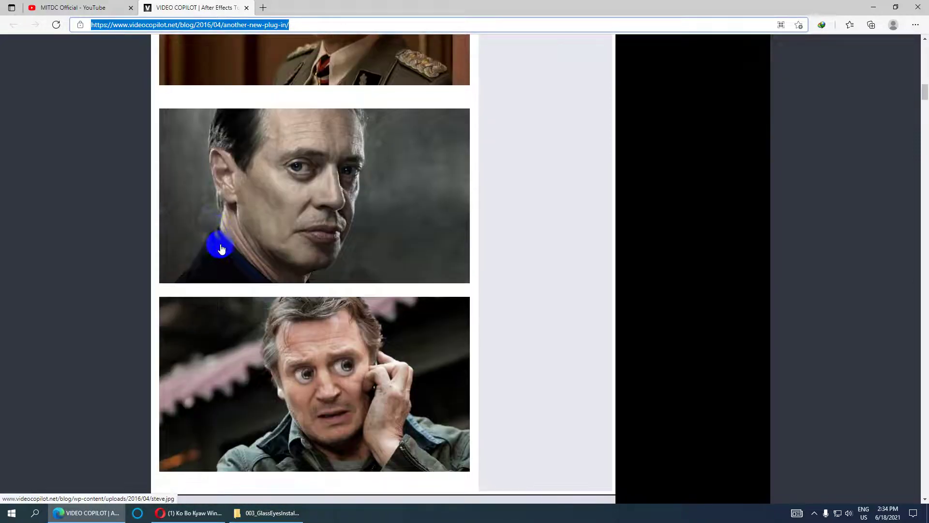
# - Browse the googly-eye example GIFs, then scroll back up to the Key Uses list
pyautogui.scroll(-1, 217, 245)
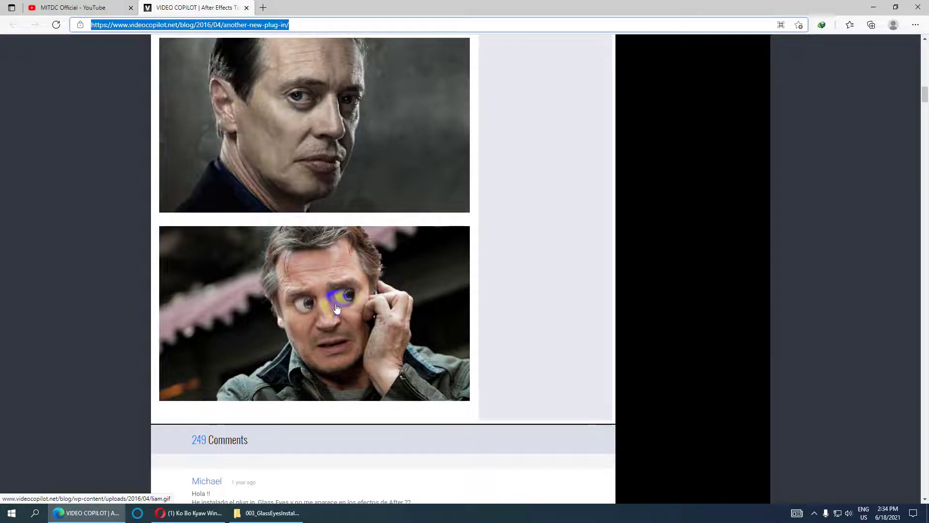
pyautogui.scroll(-5, 355, 314)
pyautogui.scroll(9, 353, 310)
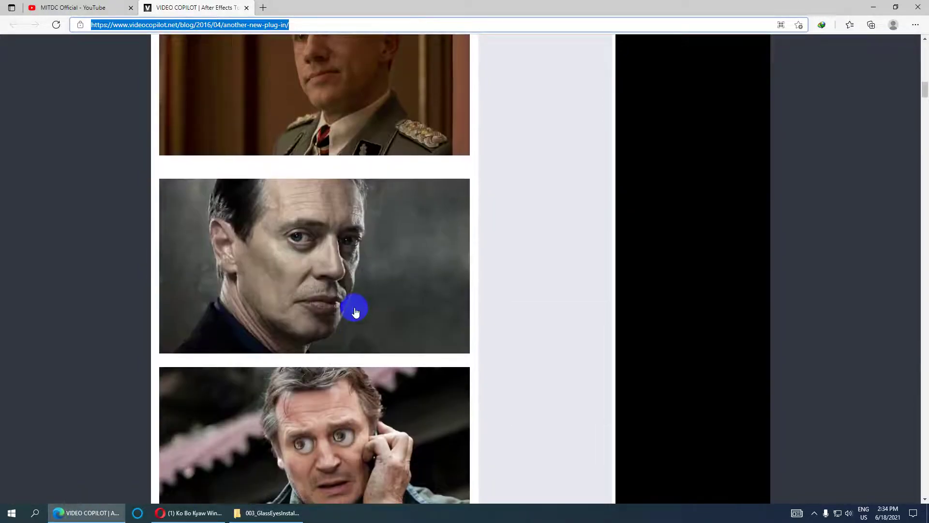
pyautogui.scroll(3, 356, 319)
pyautogui.scroll(2, 318, 348)
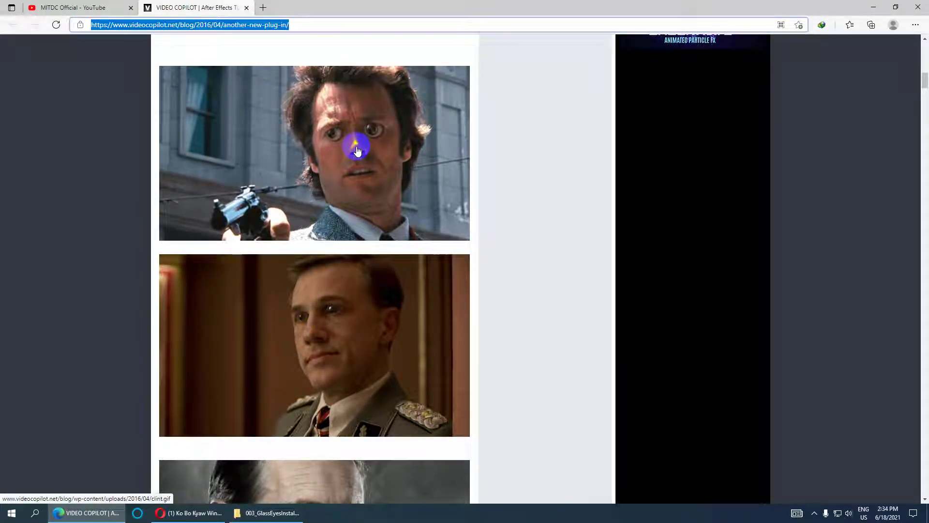
pyautogui.scroll(3, 361, 154)
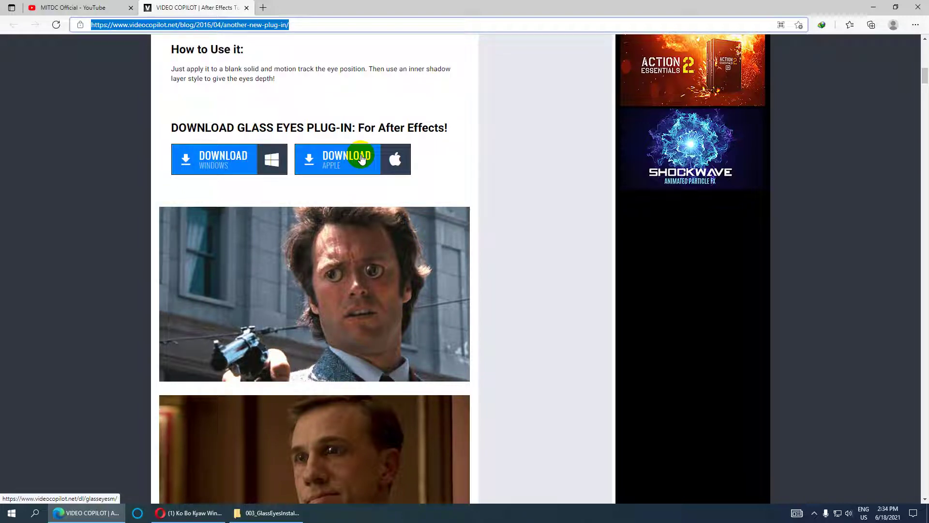
pyautogui.scroll(3, 348, 184)
pyautogui.scroll(8, 343, 203)
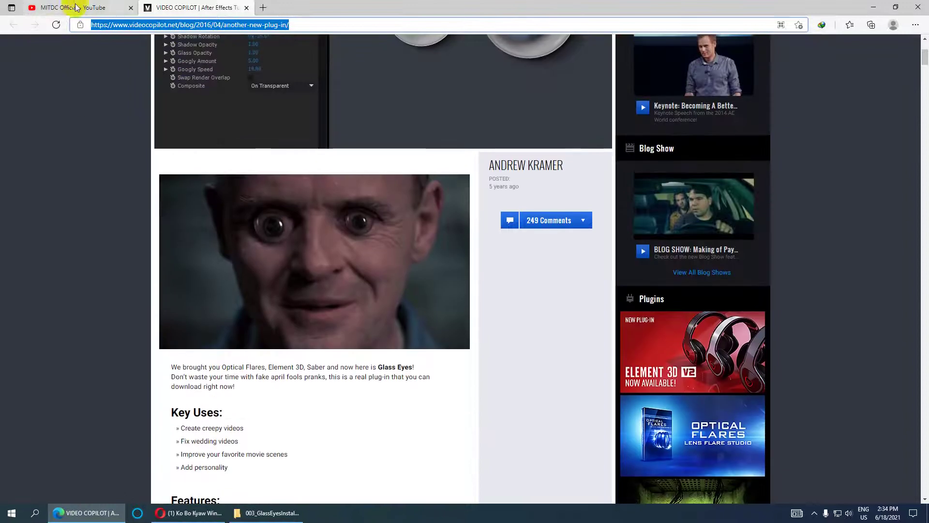
# - Search YouTube for 'Glass Eyes' from the bookmarked channel page in a new tab
pyautogui.click(263, 7)
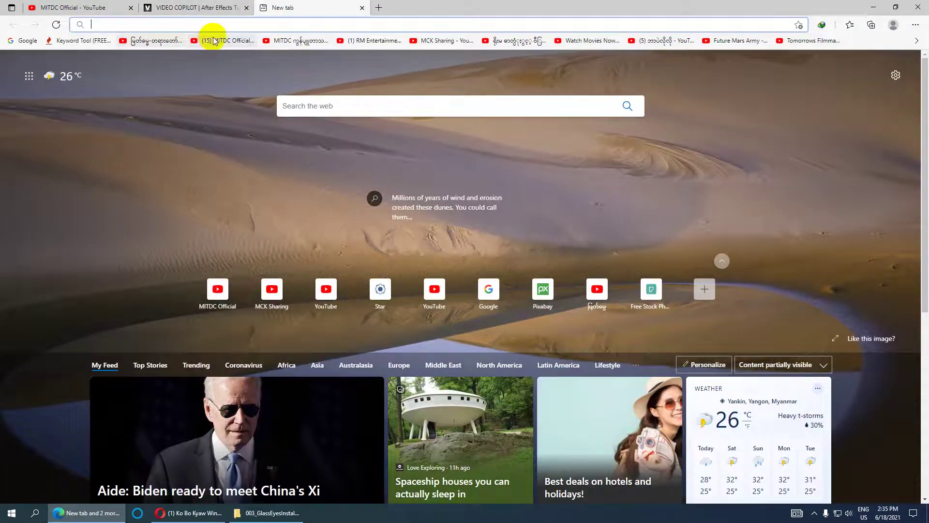
pyautogui.click(213, 40)
pyautogui.click(316, 48)
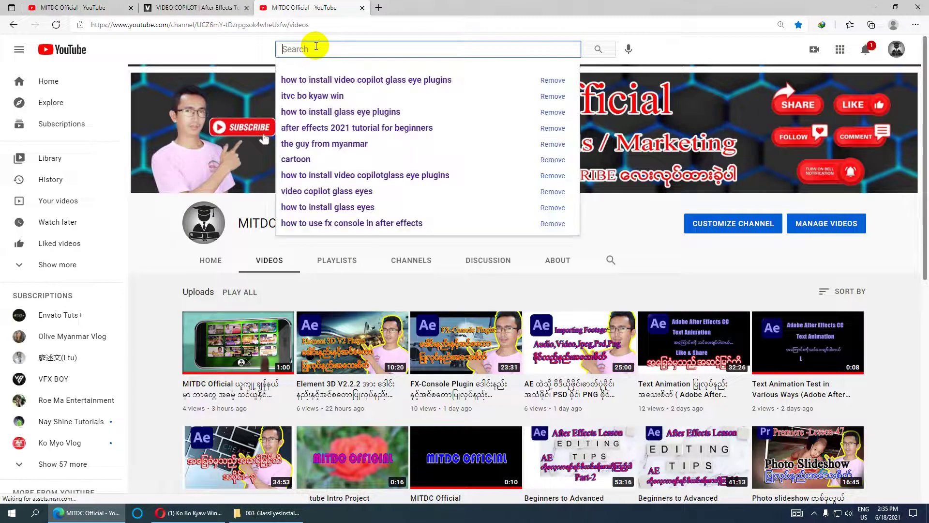
pyautogui.write('Gla')
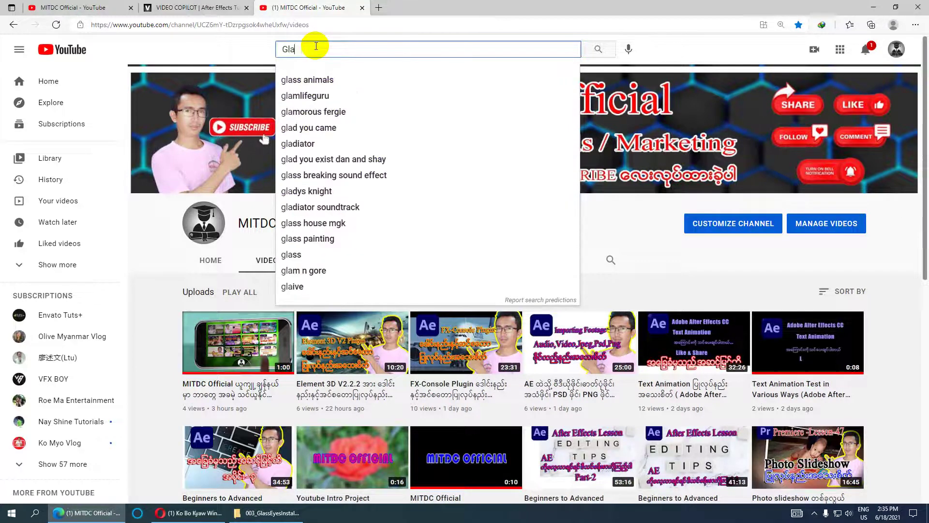
pyautogui.write('ss')
pyautogui.write(' Ey')
pyautogui.press('BackSpace')
pyautogui.write('Eyes')
pyautogui.press('Return')
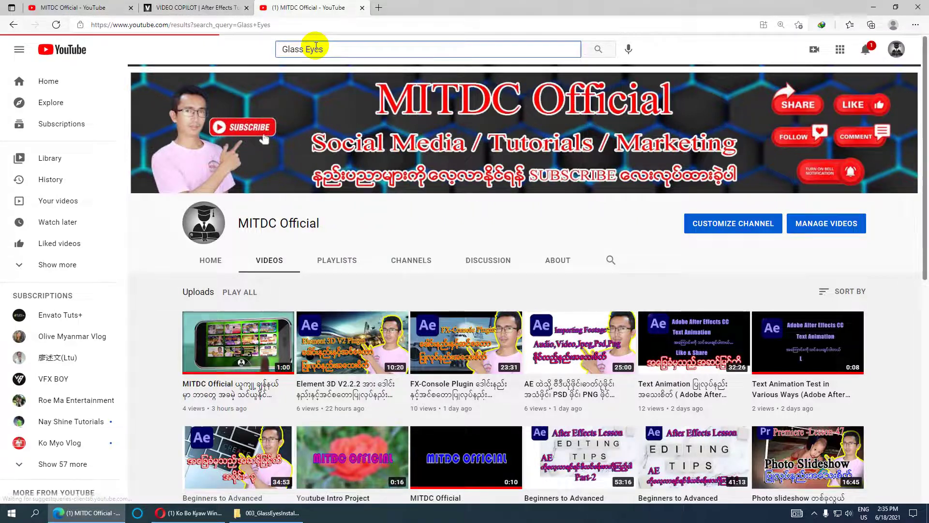
# - Scroll through the Glass Eyes search results and back up
pyautogui.click(327, 177)
pyautogui.scroll(-1, 372, 286)
pyautogui.scroll(-2, 426, 317)
pyautogui.scroll(-4, 435, 320)
pyautogui.scroll(-3, 438, 320)
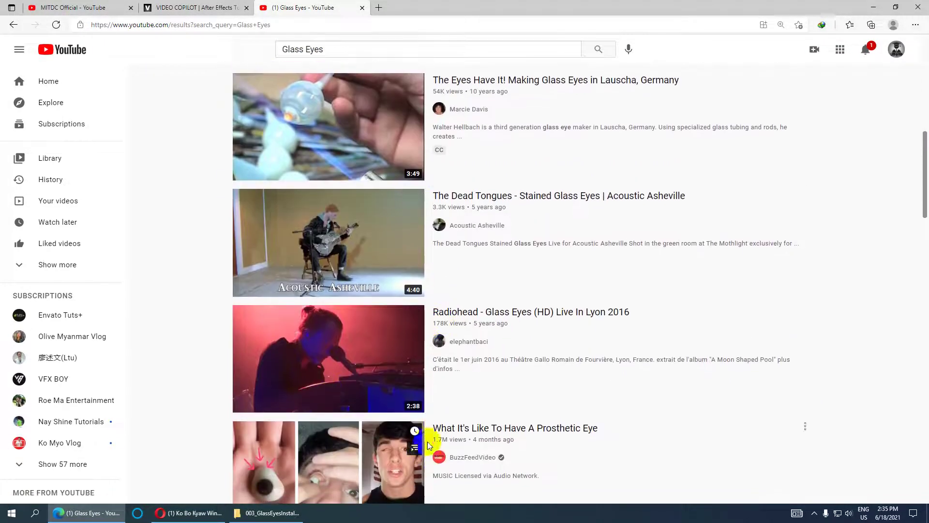
pyautogui.scroll(-3, 388, 358)
pyautogui.scroll(-1, 377, 365)
pyautogui.scroll(-4, 378, 365)
pyautogui.scroll(-1, 394, 338)
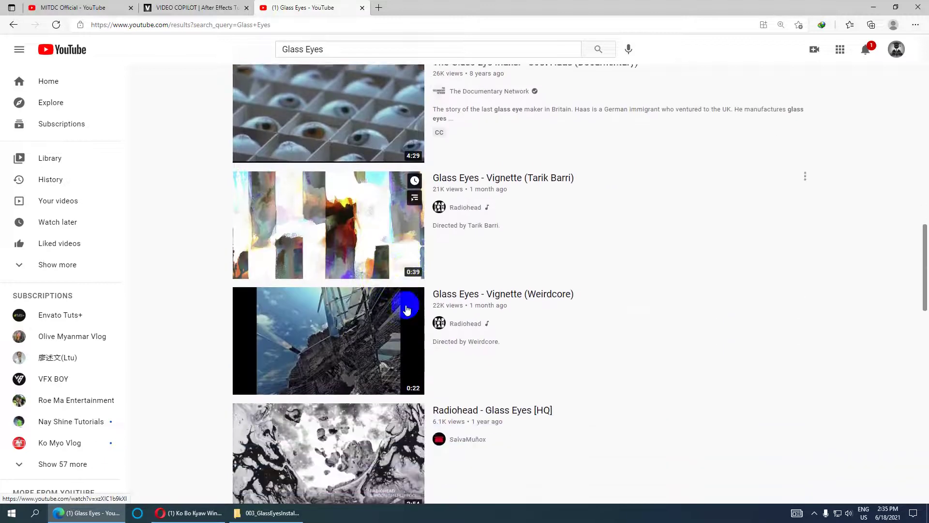
pyautogui.scroll(-2, 409, 316)
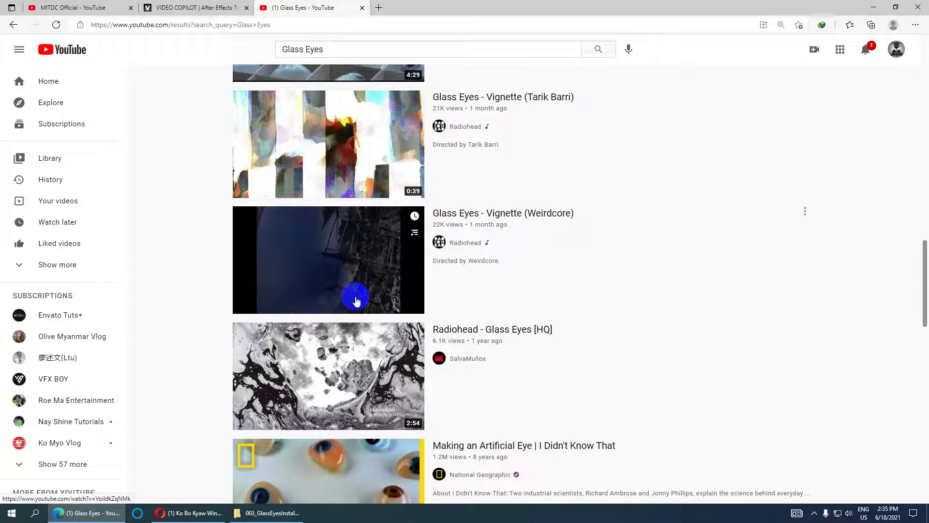
pyautogui.scroll(-3, 359, 302)
pyautogui.scroll(-4, 373, 318)
pyautogui.scroll(-5, 374, 320)
pyautogui.scroll(-1, 388, 300)
pyautogui.scroll(1, 402, 281)
pyautogui.scroll(10, 420, 258)
pyautogui.scroll(10, 420, 258)
pyautogui.scroll(7, 450, 233)
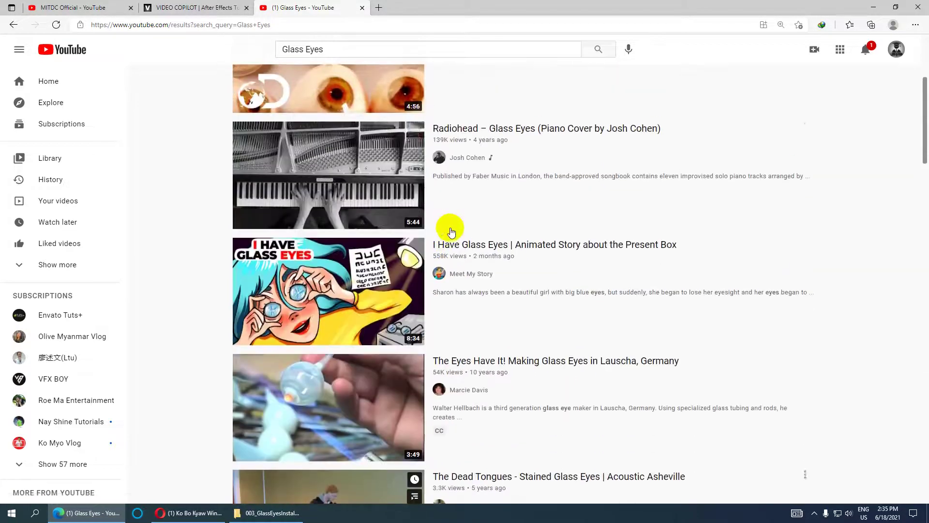
pyautogui.scroll(4, 446, 228)
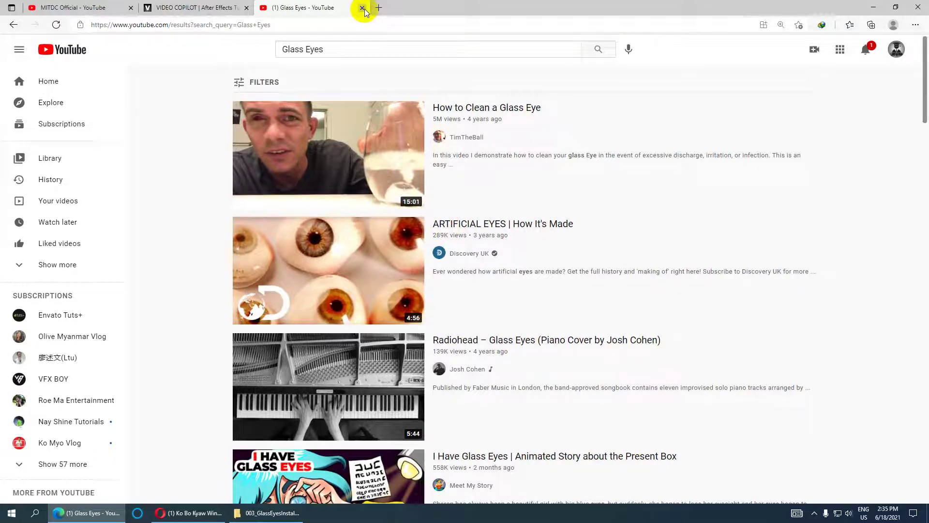
# - Close the search tab, minimize Edge, and reposition the installer archive near the desktop centre
pyautogui.click(362, 7)
pyautogui.scroll(5, 255, 277)
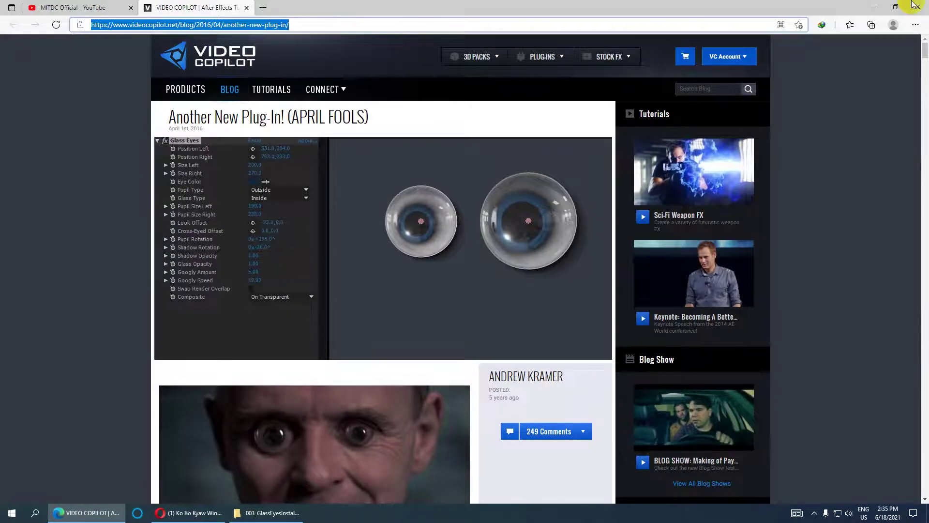
pyautogui.click(874, 7)
pyautogui.moveTo(459, 213); pyautogui.dragTo(423, 66)
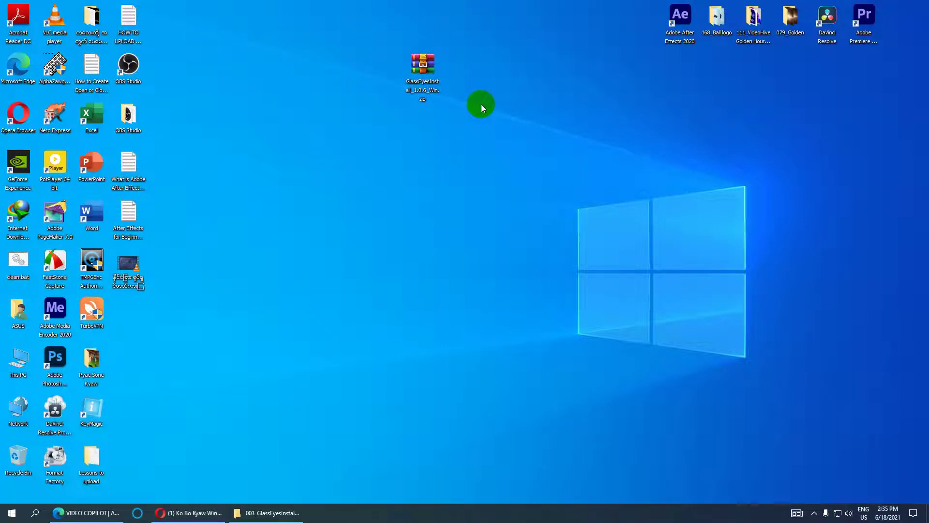
pyautogui.moveTo(440, 101); pyautogui.dragTo(478, 152)
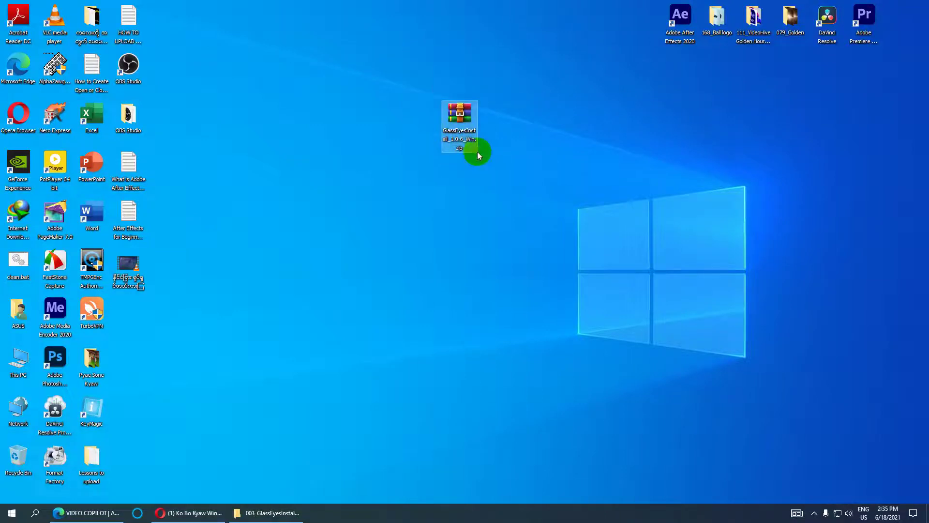
pyautogui.click(461, 122)
# - Extract GlassEyesInstall_1.0.6_Win.zip to the Desktop with WinRAR, placing the installer beside the archive
pyautogui.rightClick(460, 122)
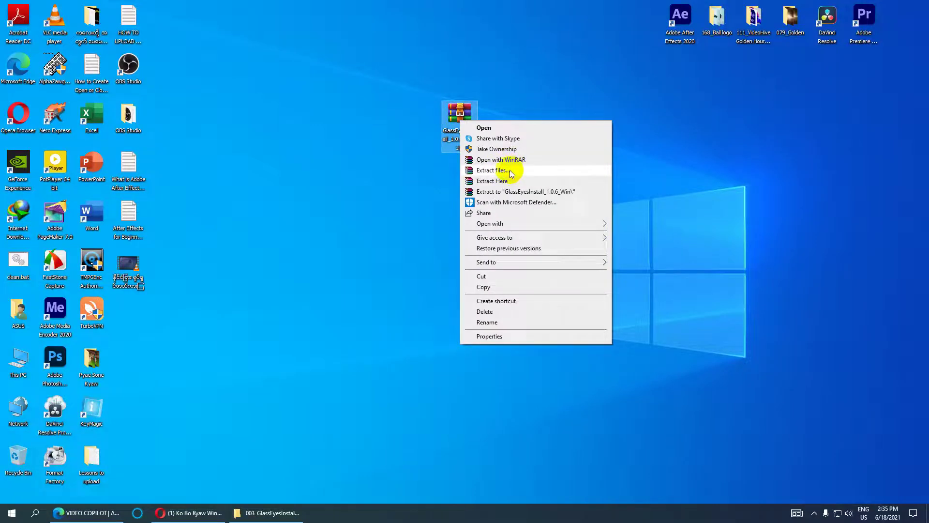
pyautogui.click(511, 174)
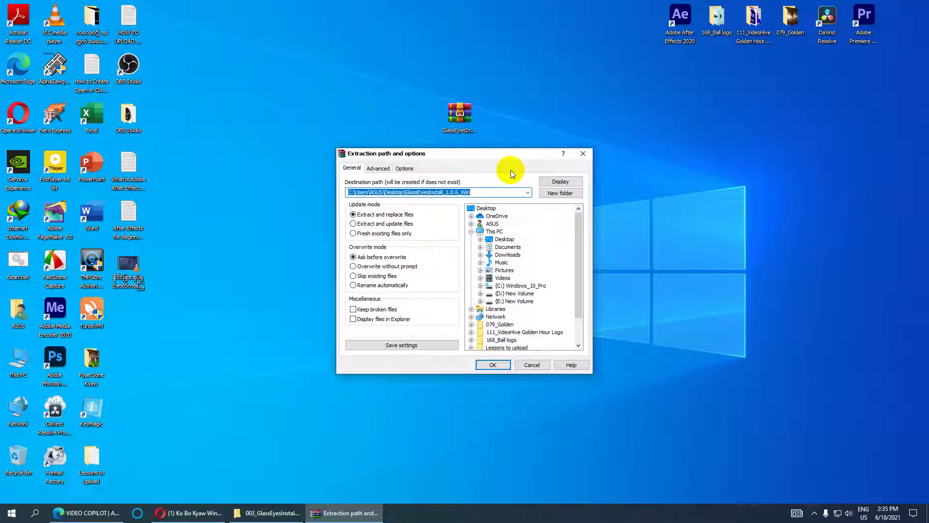
pyautogui.click(488, 209)
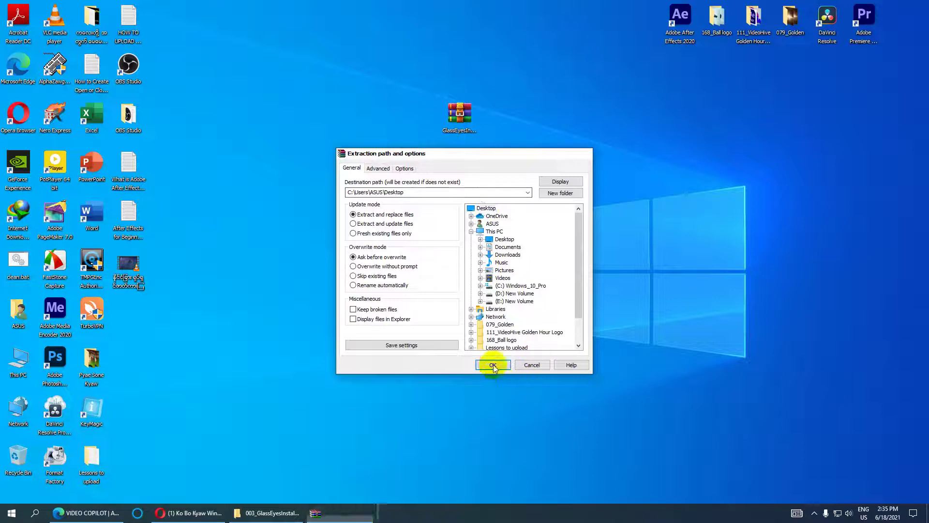
pyautogui.click(492, 365)
pyautogui.moveTo(127, 312); pyautogui.dragTo(497, 129)
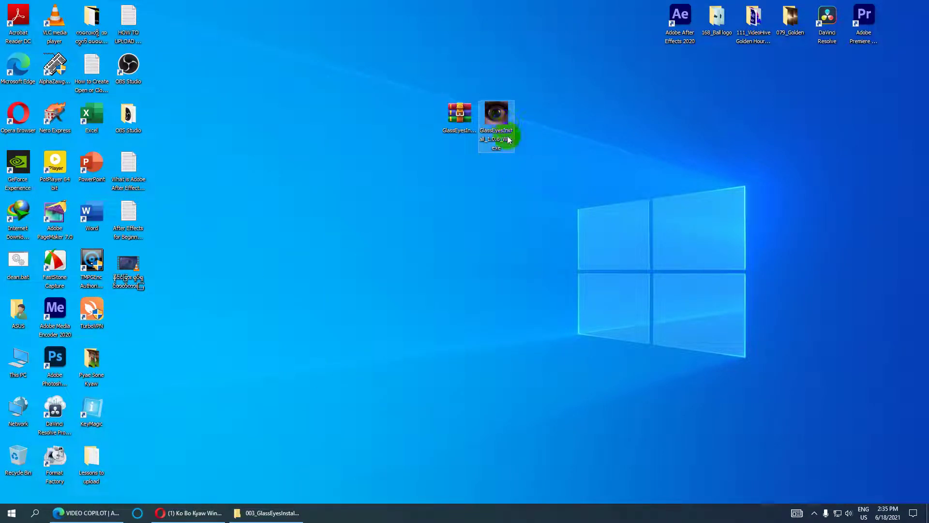
pyautogui.click(498, 138)
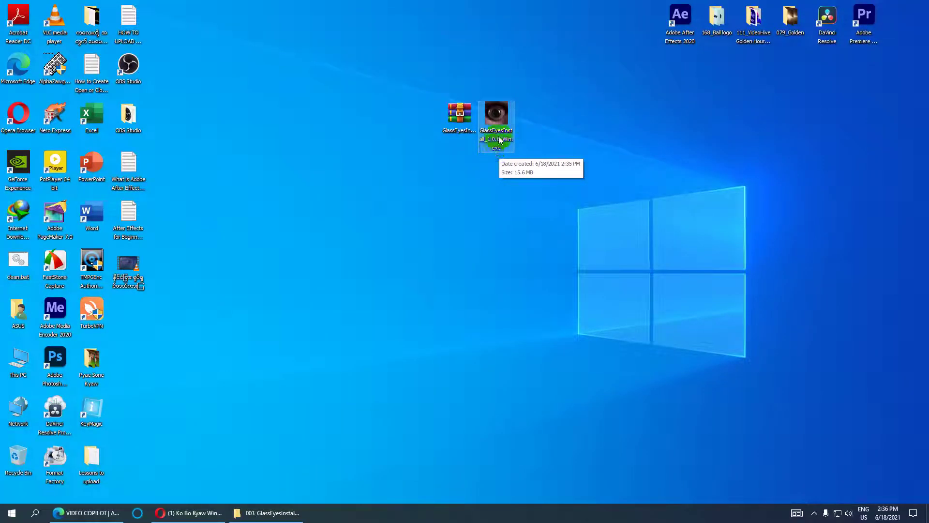
# - Run the Glass Eyes installer as administrator and install it with the Custom After Effects target
pyautogui.rightClick(501, 115)
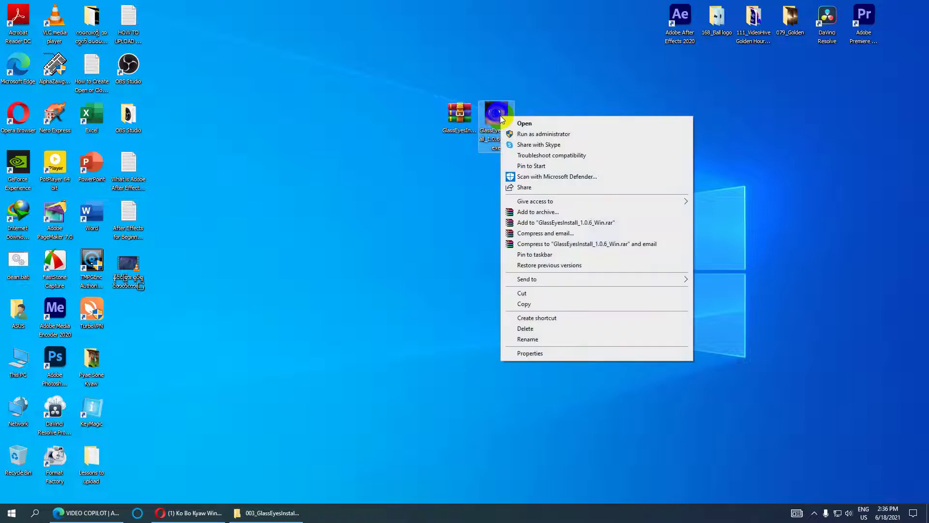
pyautogui.click(569, 134)
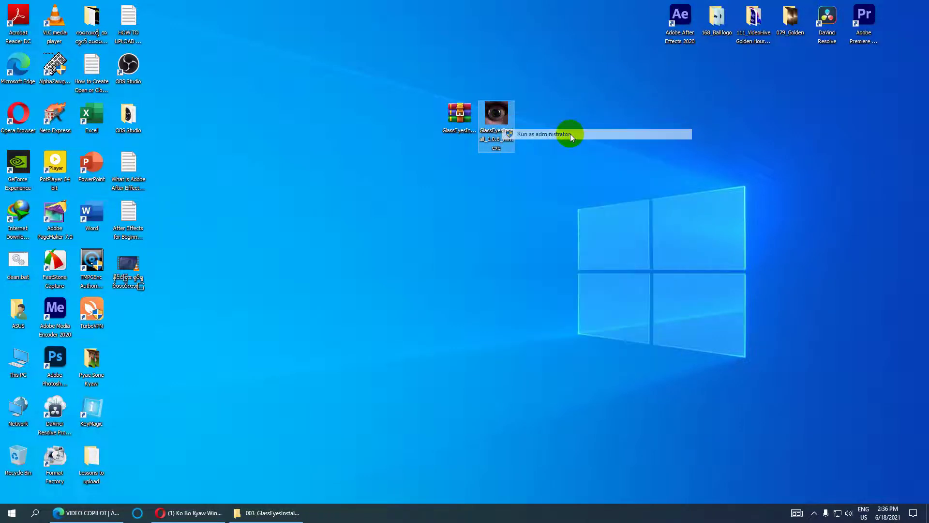
pyautogui.moveTo(442, 101); pyautogui.dragTo(405, 48)
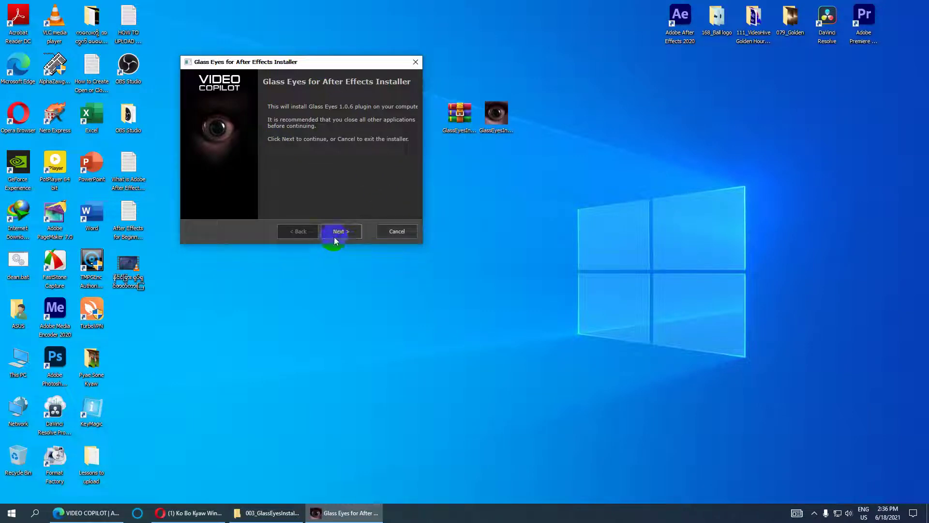
pyautogui.click(347, 231)
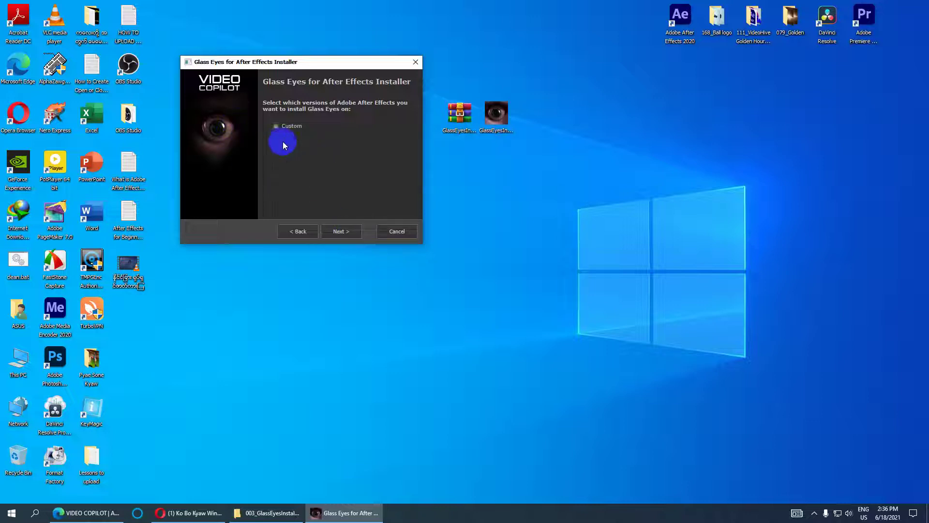
pyautogui.click(276, 126)
pyautogui.click(339, 231)
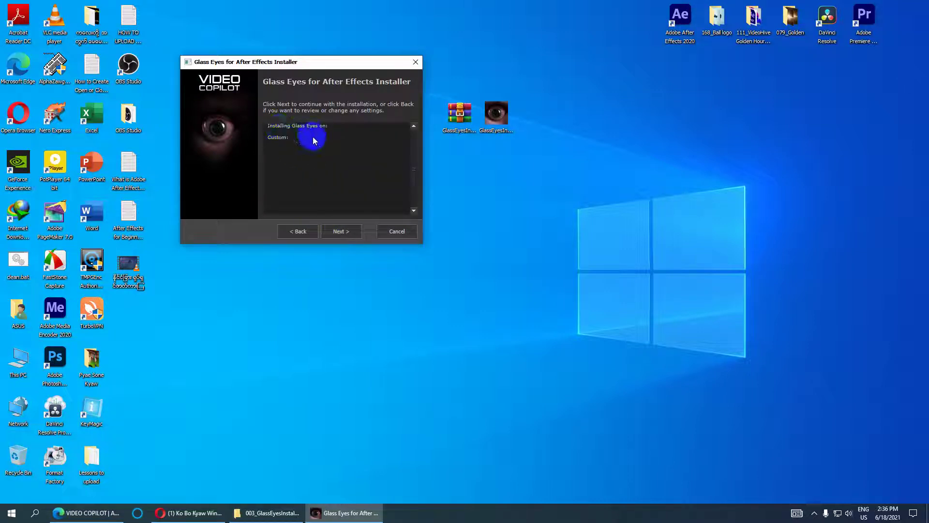
pyautogui.click(341, 231)
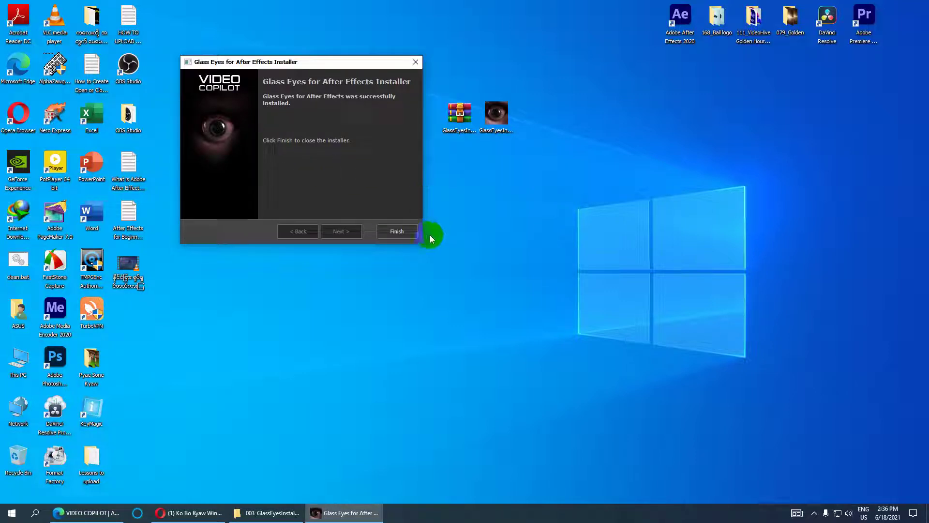
# - Close the finished installer and launch After Effects 2020 from its desktop icon
pyautogui.click(397, 232)
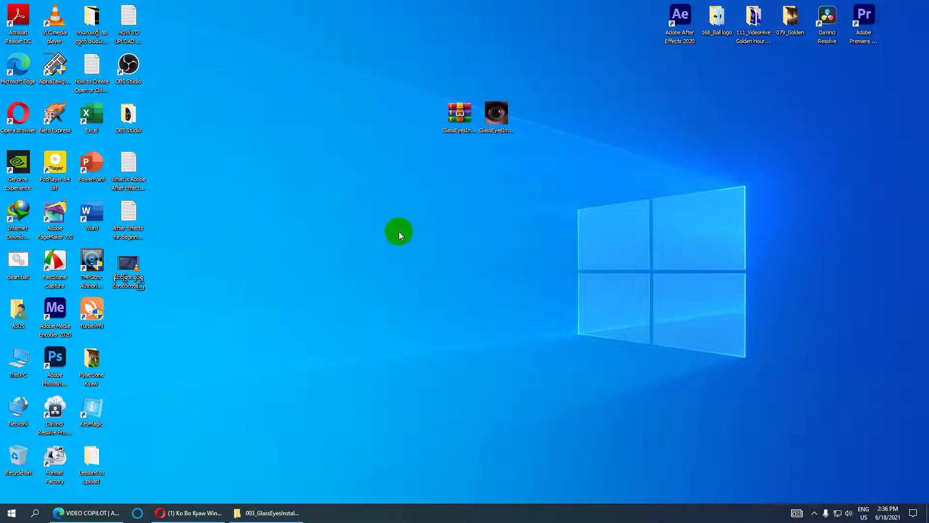
pyautogui.moveTo(668, 22); pyautogui.dragTo(548, 140)
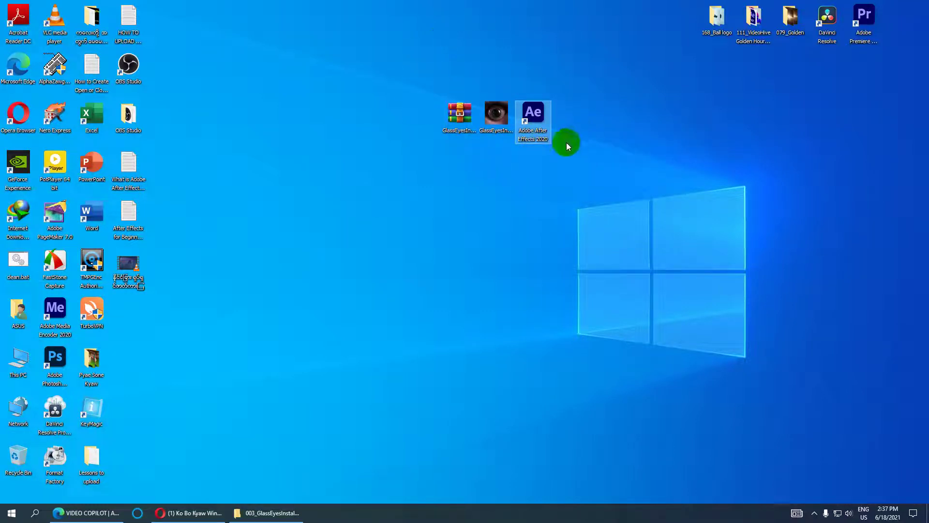
pyautogui.doubleClick(537, 116)
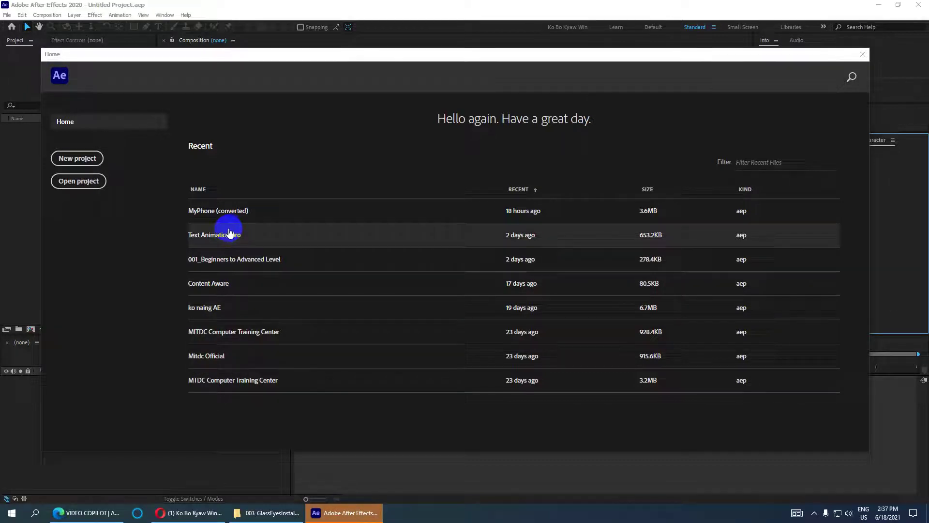
# - Create a new project with a default 1920x1080 composition, Comp 1
pyautogui.click(77, 159)
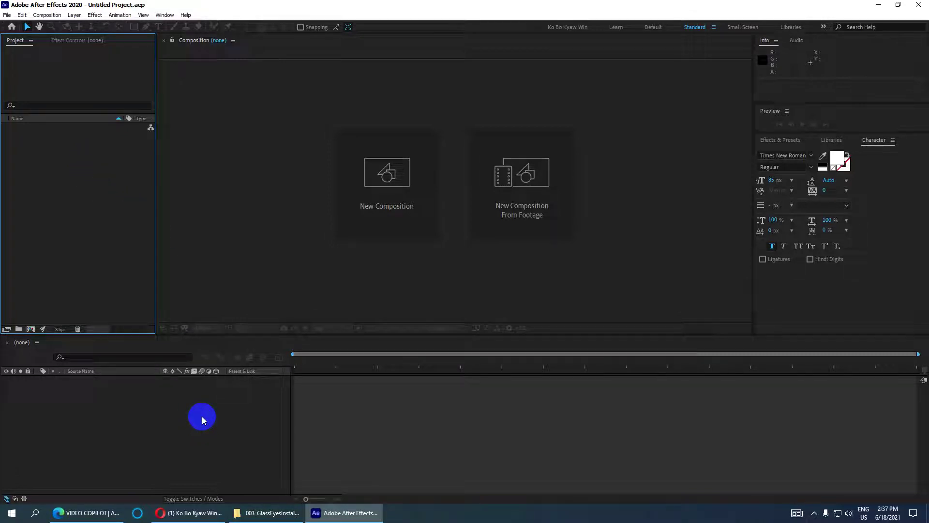
pyautogui.click(393, 190)
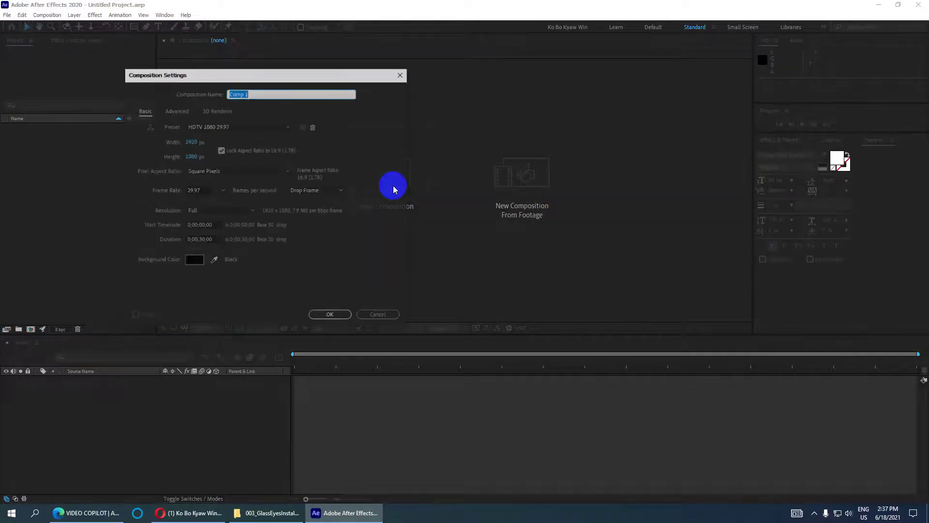
pyautogui.click(329, 317)
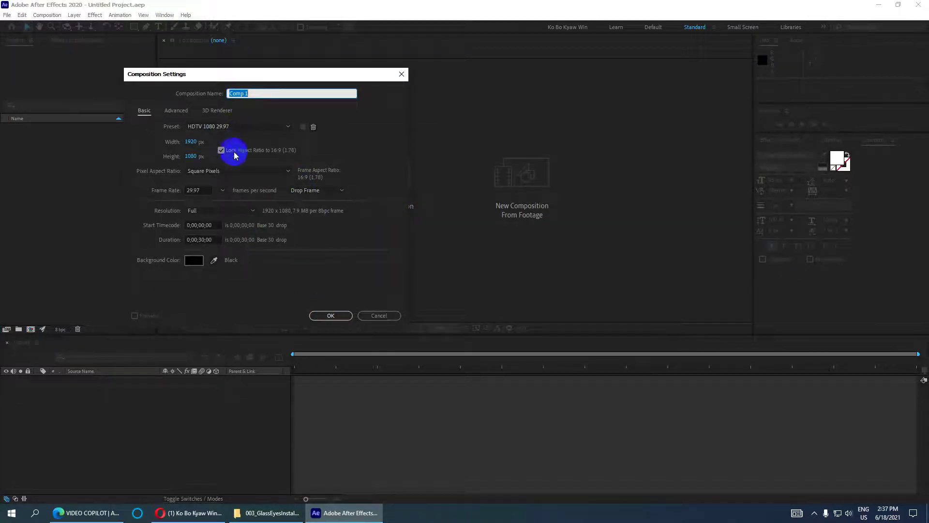
pyautogui.click(342, 320)
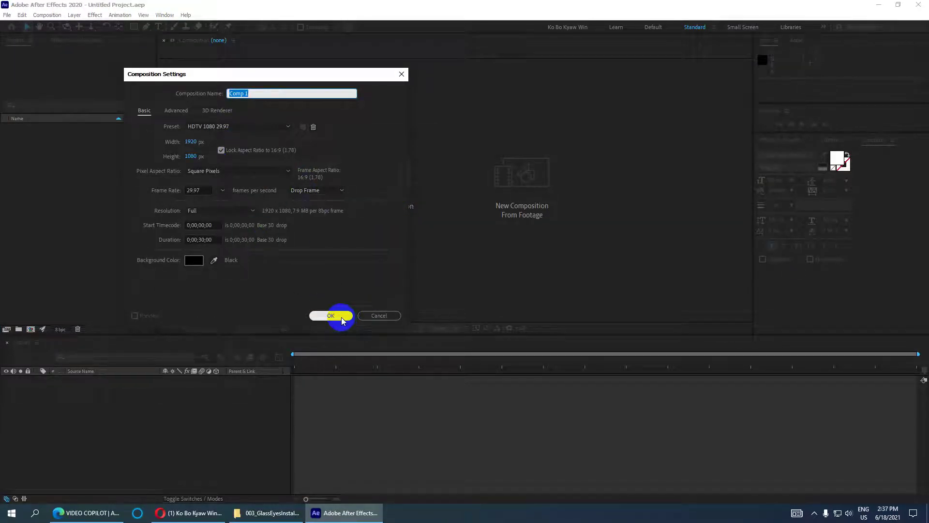
# - Add Adjustment Layer 1, check the Effect > Video Copilot list, then close After Effects
pyautogui.rightClick(88, 428)
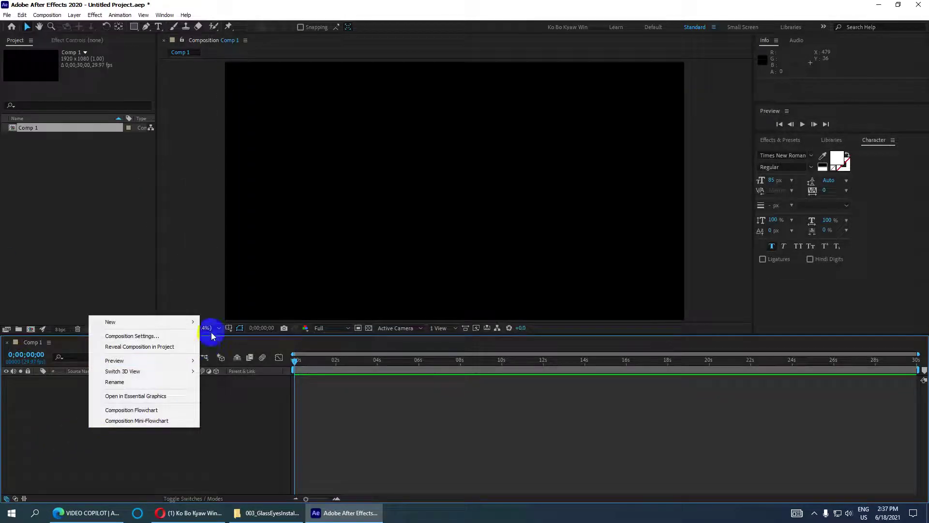
pyautogui.moveTo(186, 321)
pyautogui.click(237, 401)
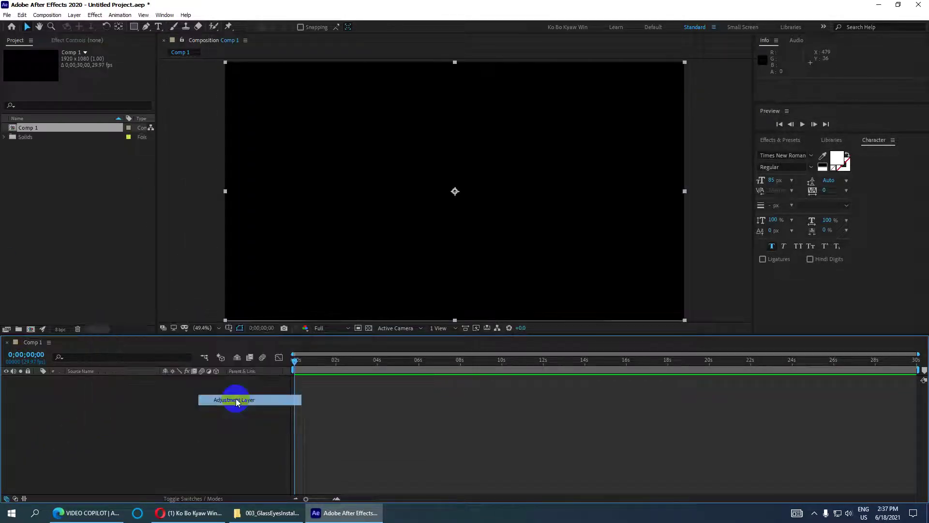
pyautogui.click(95, 14)
pyautogui.moveTo(194, 296)
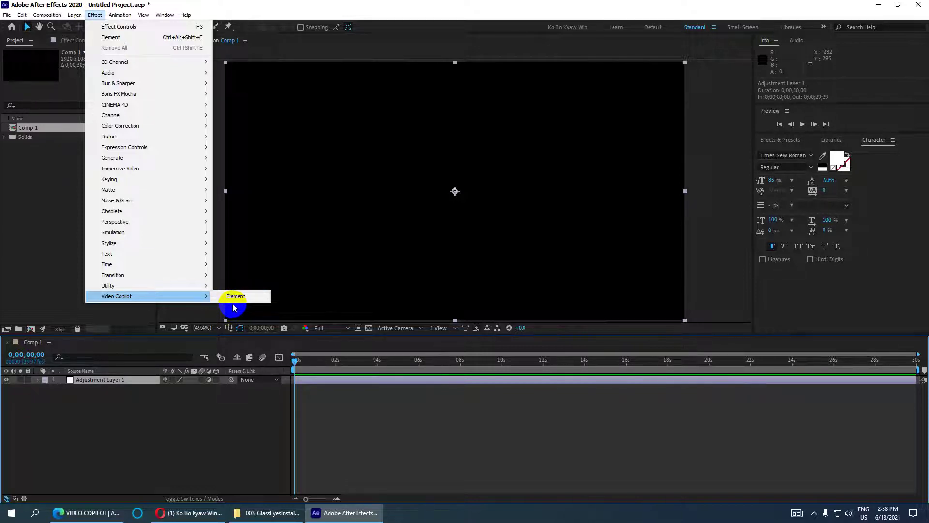
pyautogui.click(918, 4)
# - Discard the unsaved project, run the Glass Eyes installer, and enable the Custom install option
pyautogui.click(480, 268)
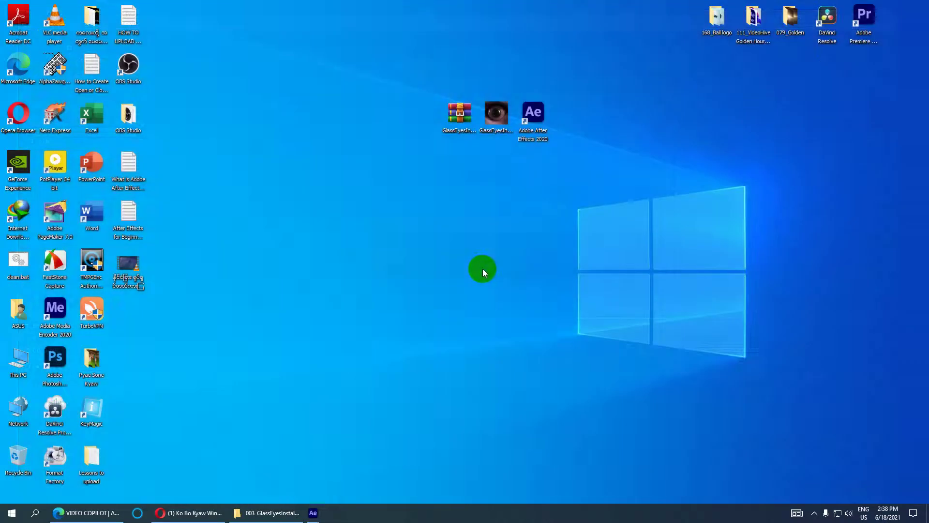
pyautogui.click(495, 110)
pyautogui.moveTo(496, 110); pyautogui.dragTo(388, 124)
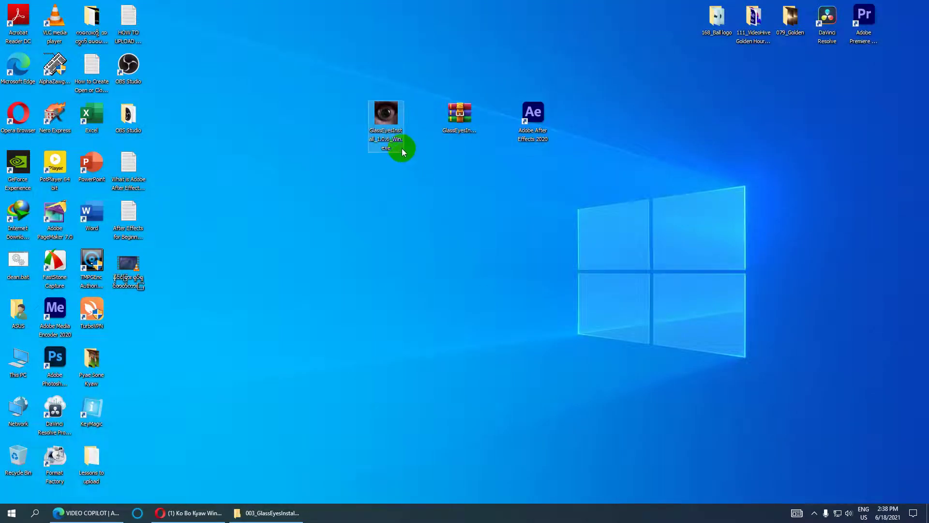
pyautogui.rightClick(388, 124)
pyautogui.click(410, 129)
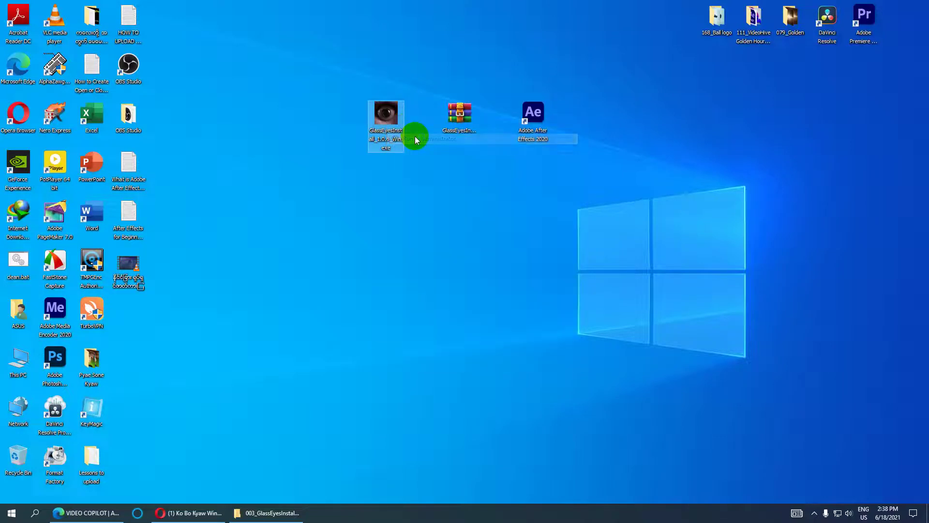
pyautogui.click(463, 277)
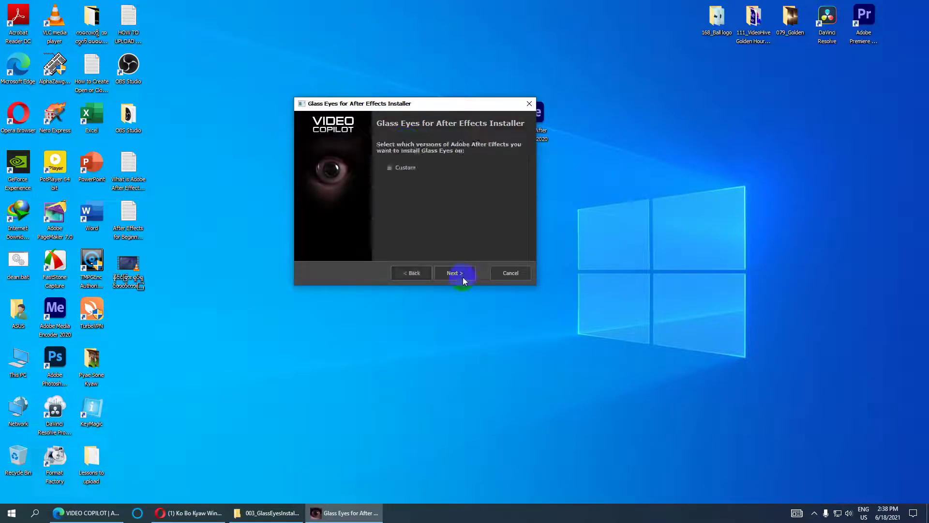
pyautogui.click(389, 168)
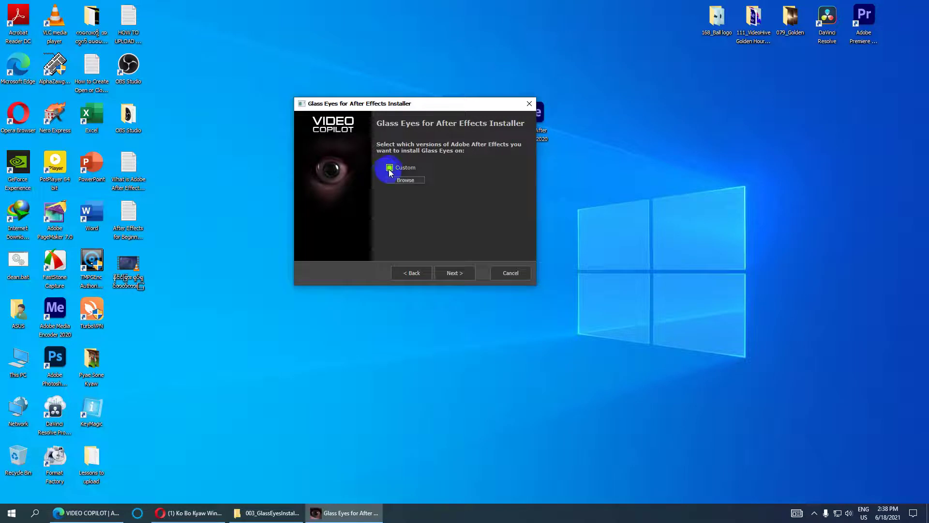
# - Browse the custom install folder to C:/Program Files/Adobe/Adobe After Effects 2020/Support Files
pyautogui.click(406, 180)
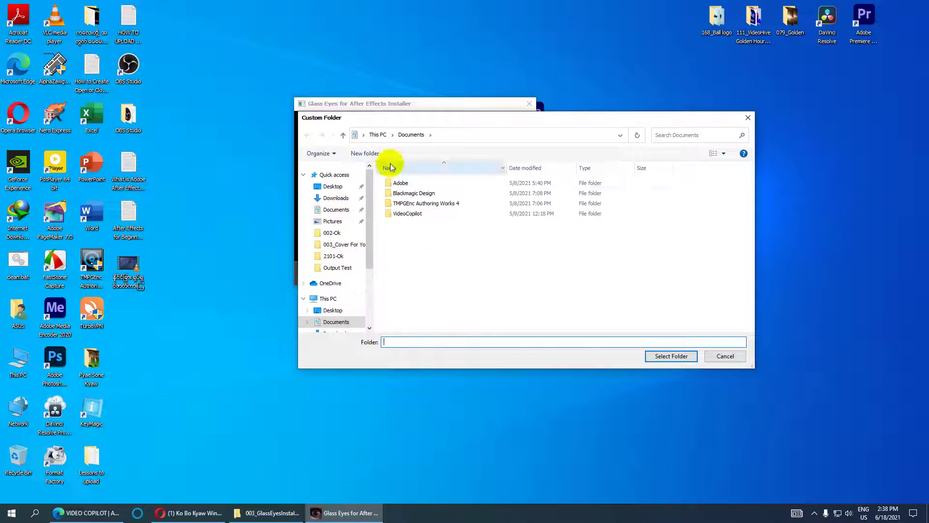
pyautogui.click(329, 298)
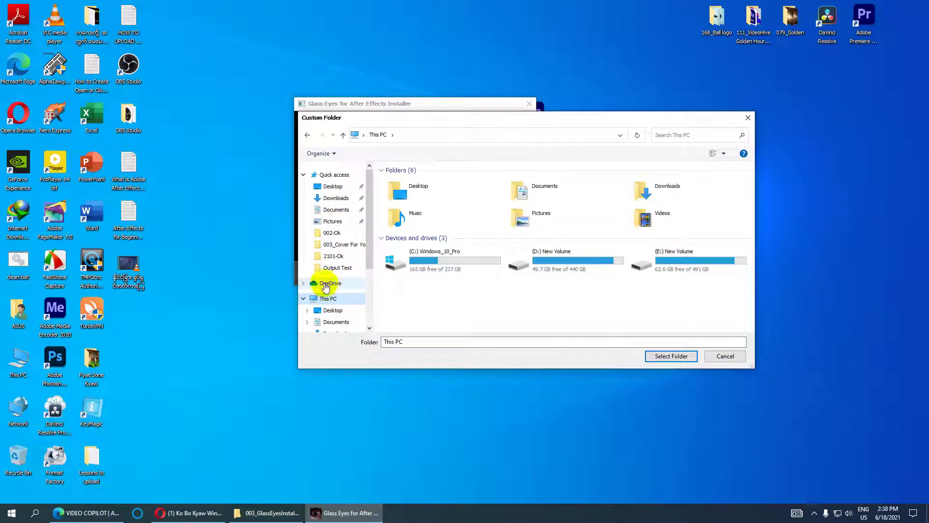
pyautogui.doubleClick(416, 261)
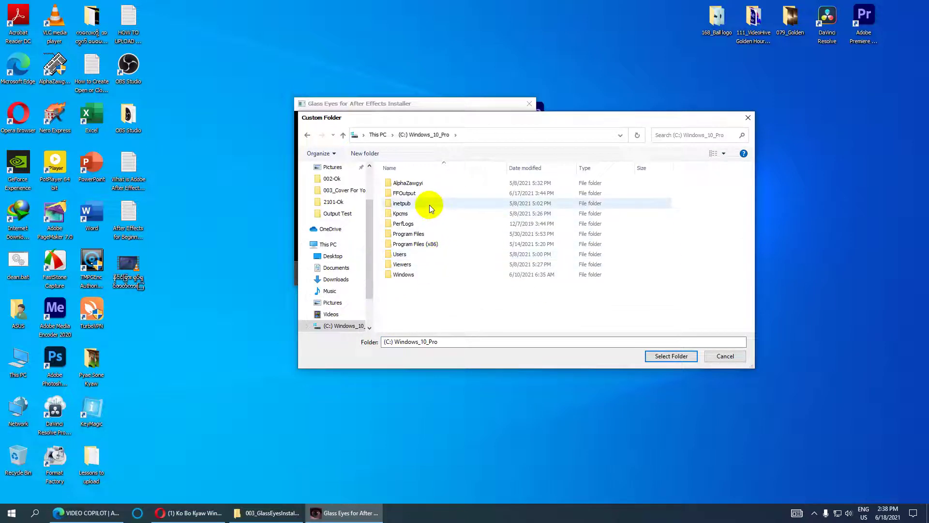
pyautogui.doubleClick(405, 234)
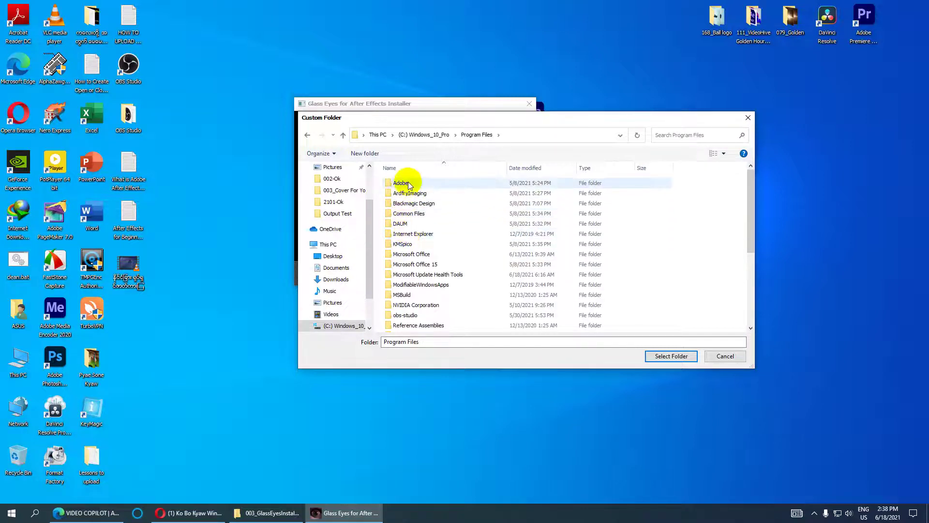
pyautogui.doubleClick(407, 183)
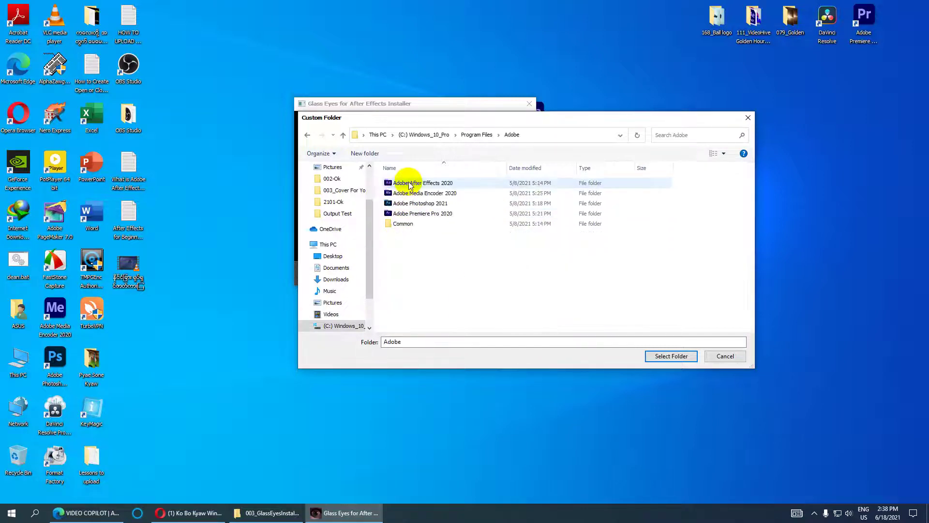
pyautogui.doubleClick(442, 184)
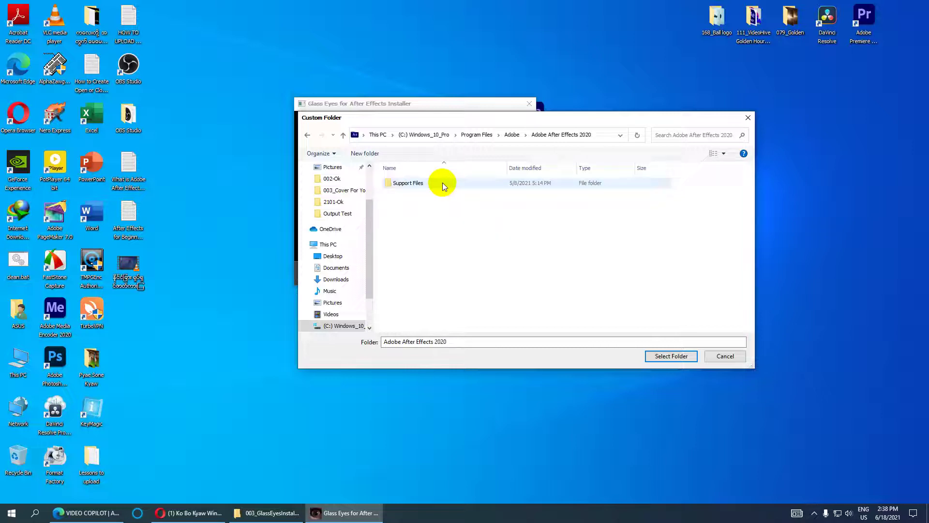
pyautogui.doubleClick(411, 184)
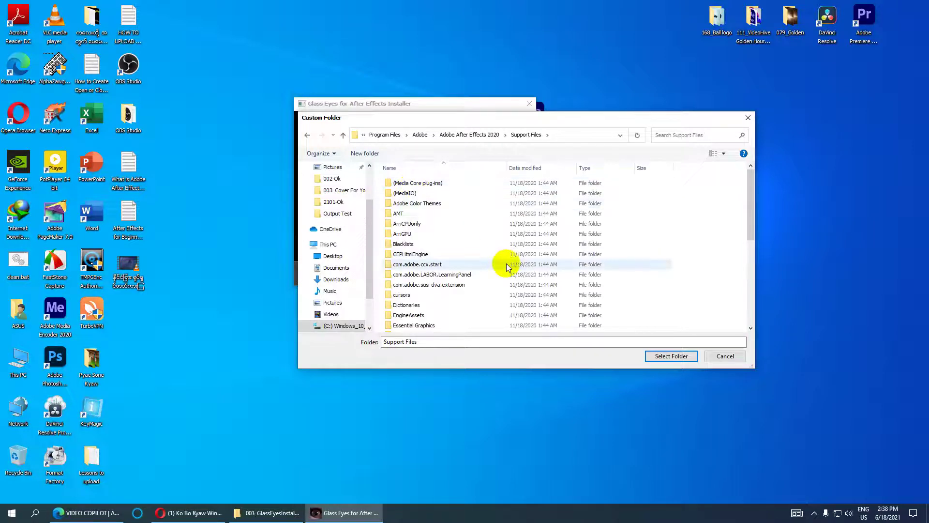
pyautogui.scroll(-1, 506, 264)
pyautogui.scroll(-2, 469, 294)
# - Select Plug-ins/VideoCopilot as the install folder and run the installation
pyautogui.doubleClick(415, 327)
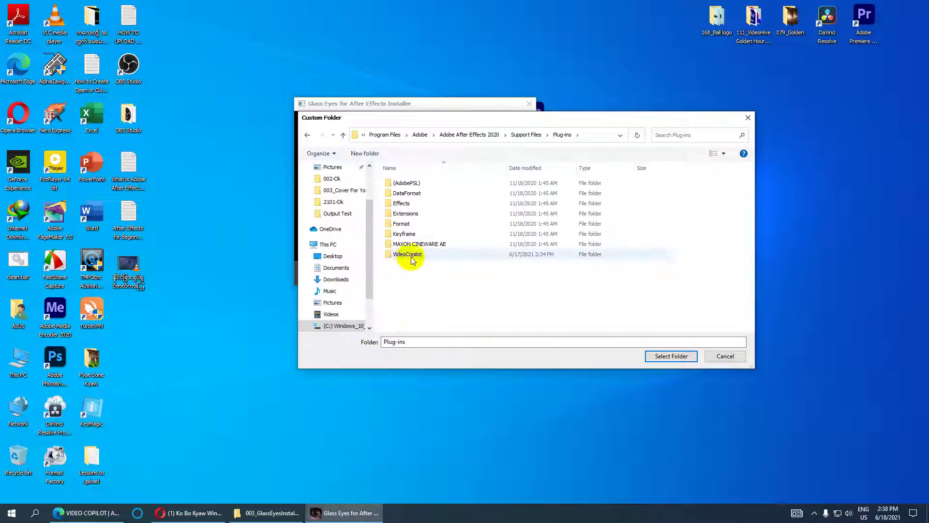
pyautogui.doubleClick(413, 256)
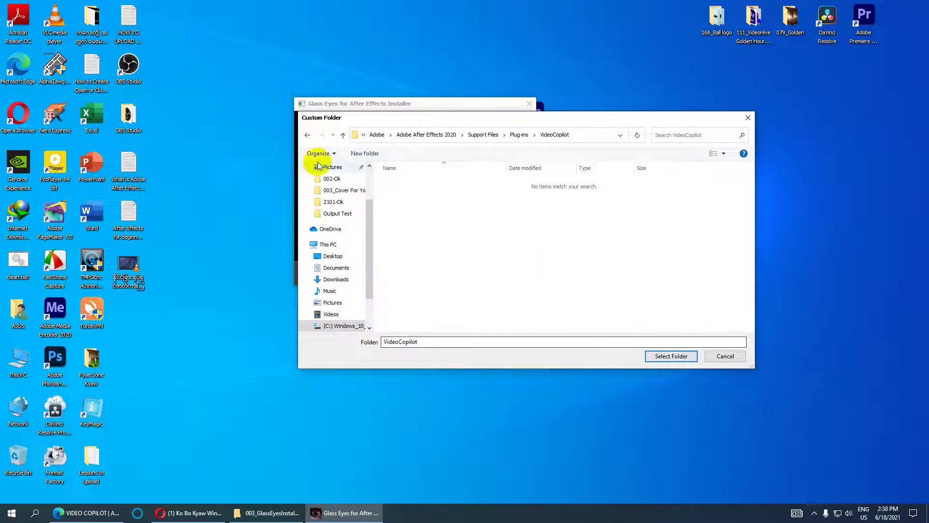
pyautogui.click(343, 135)
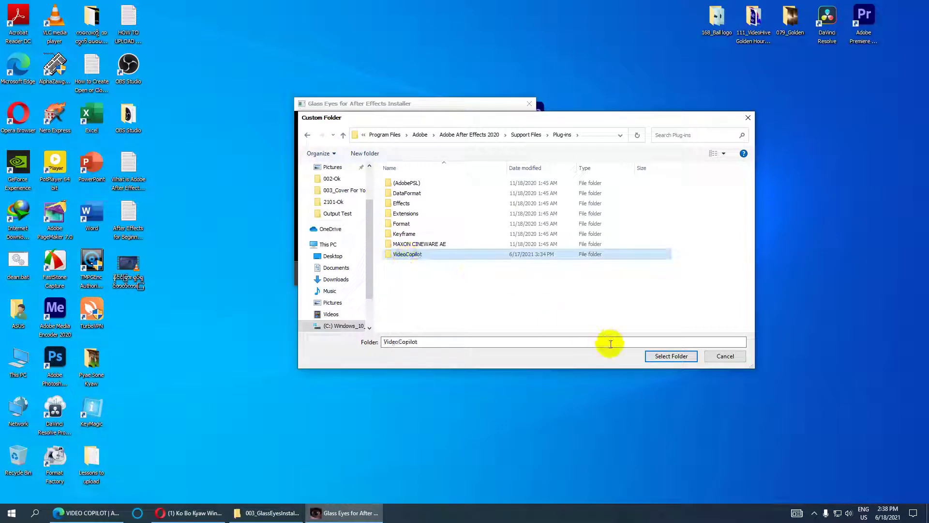
pyautogui.click(671, 356)
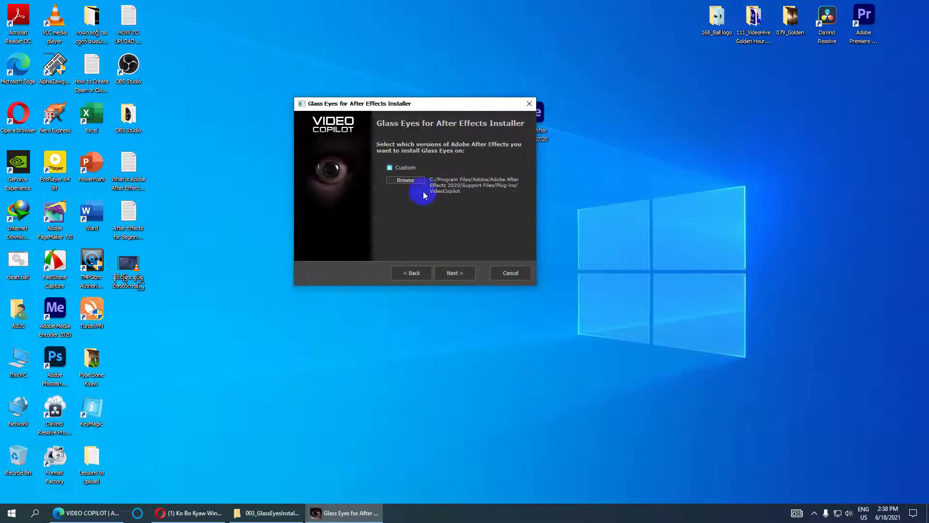
pyautogui.click(455, 274)
pyautogui.click(455, 273)
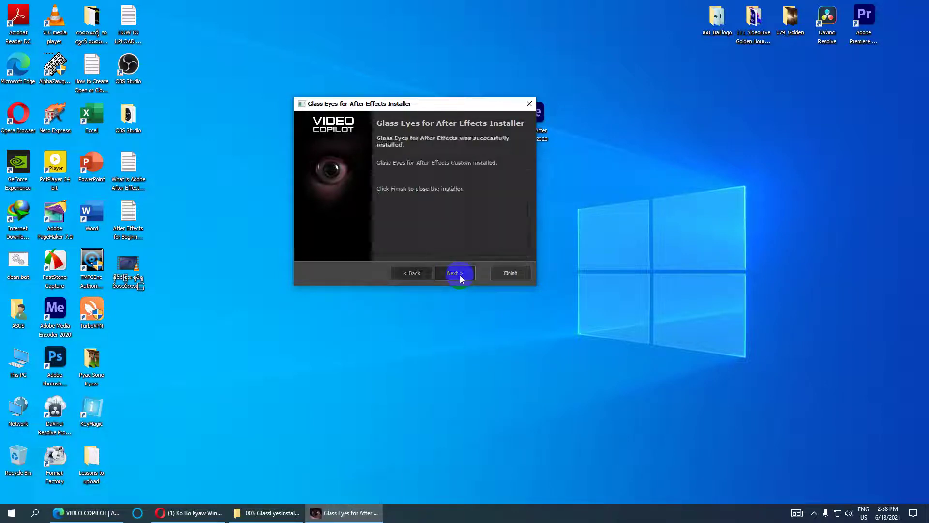
# - Close the installer, relaunch After Effects, and create a new project with a default 1920x1080 Comp 1
pyautogui.click(513, 274)
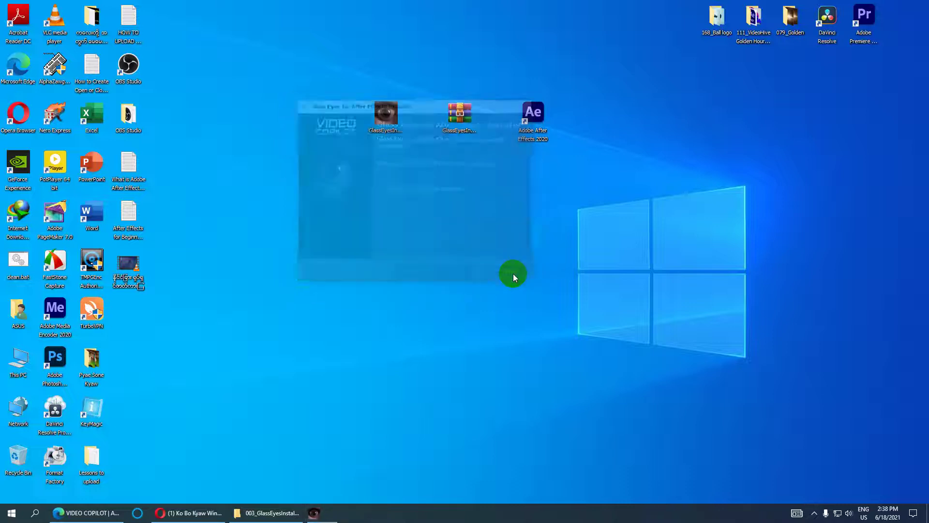
pyautogui.click(533, 132)
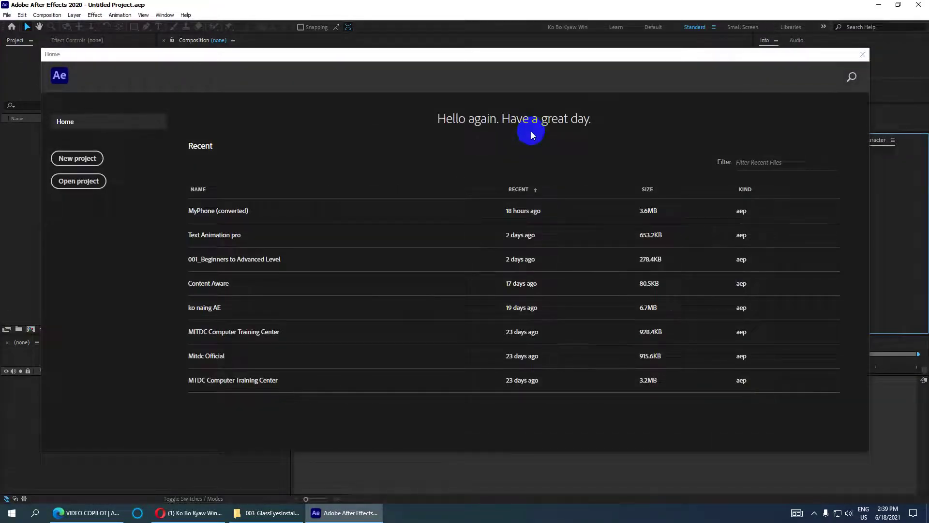
pyautogui.click(75, 158)
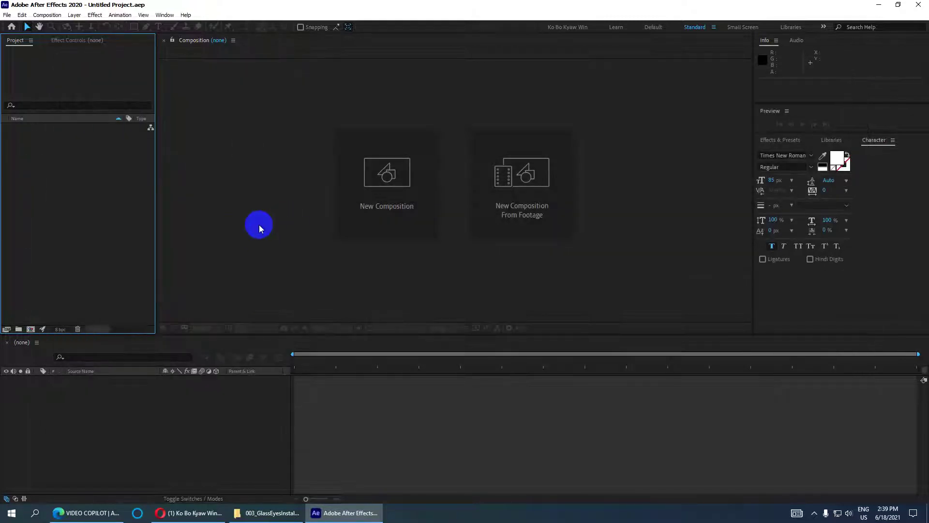
pyautogui.click(377, 197)
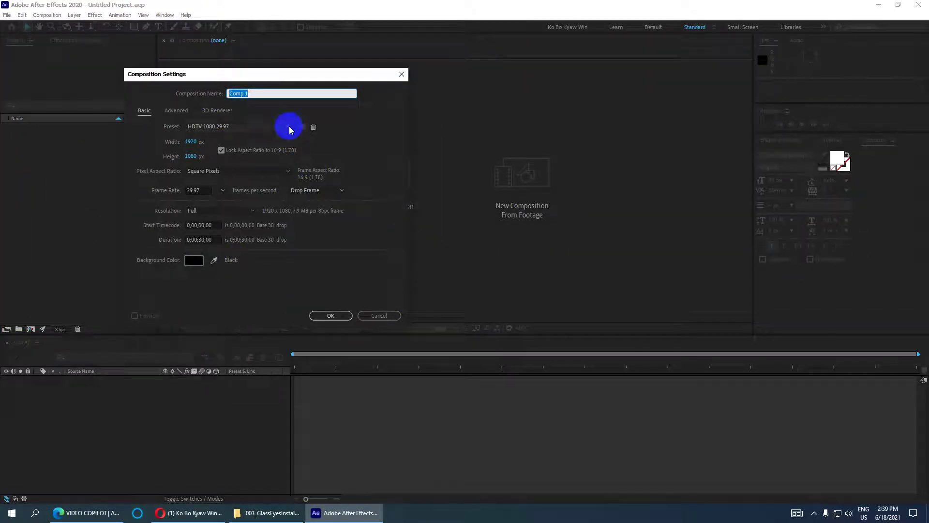
pyautogui.click(331, 315)
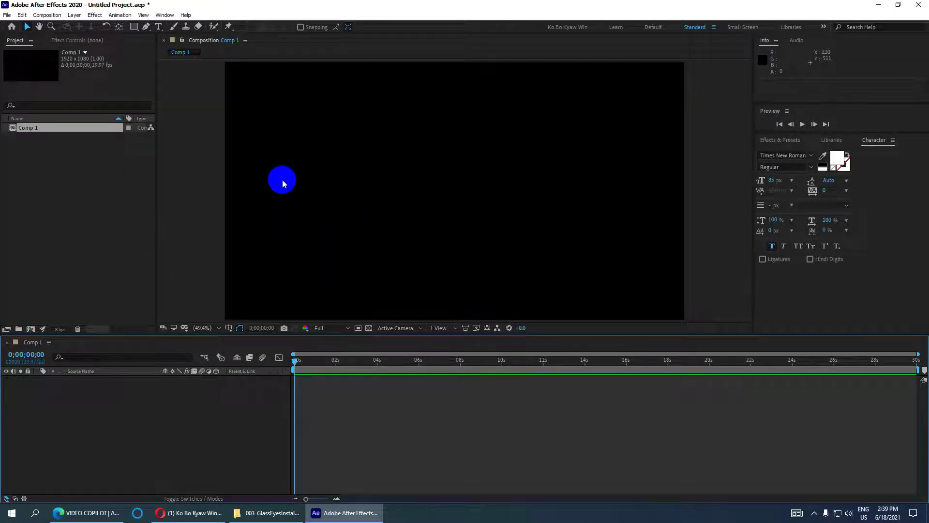
pyautogui.click(95, 16)
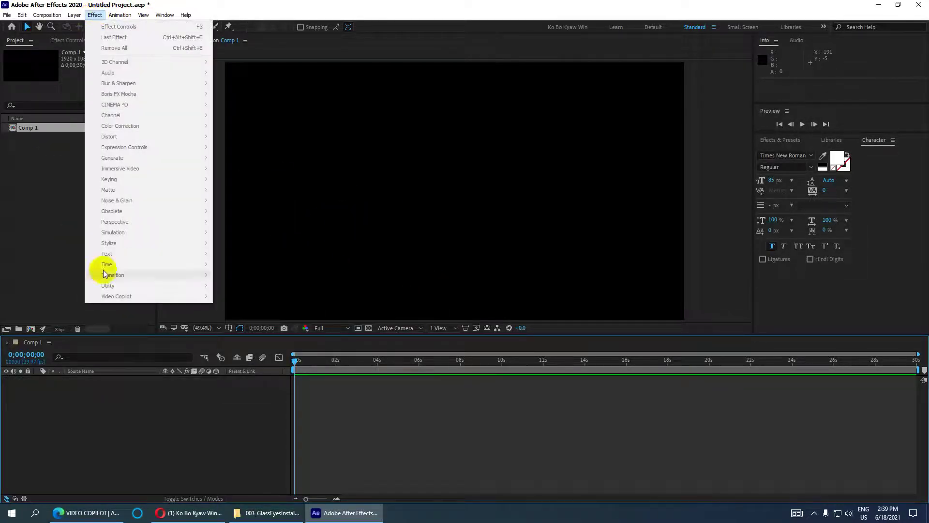
# - Create a new adjustment layer in Comp 1 and bring up Glass Eyes under Effect > Video Copilot
pyautogui.rightClick(112, 426)
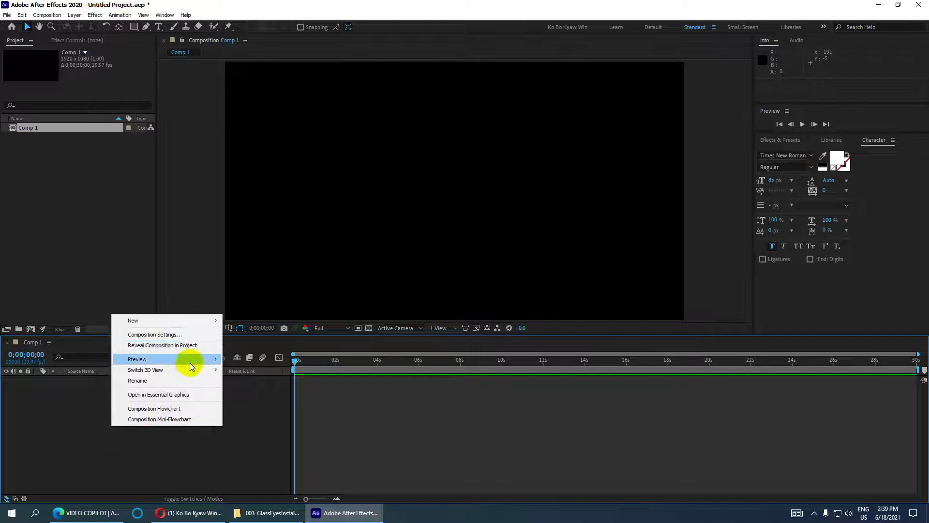
pyautogui.moveTo(193, 324)
pyautogui.click(272, 395)
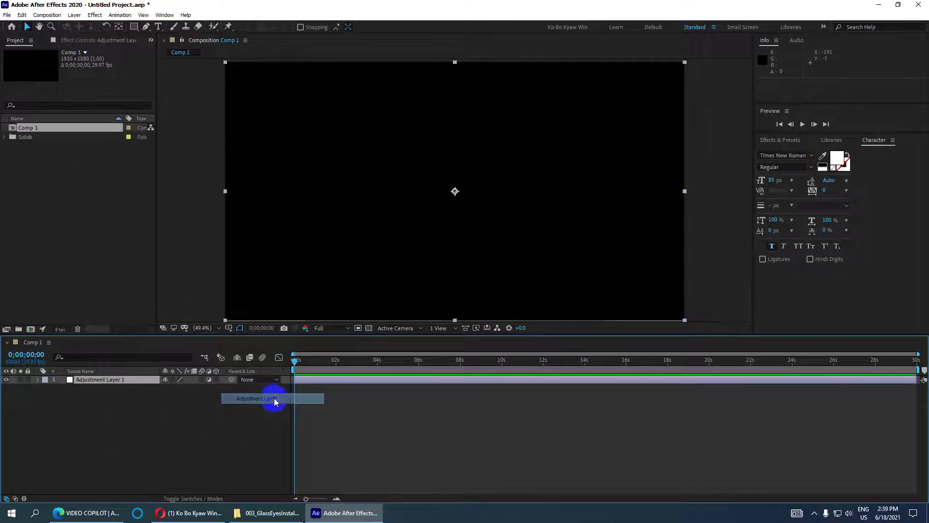
pyautogui.click(95, 15)
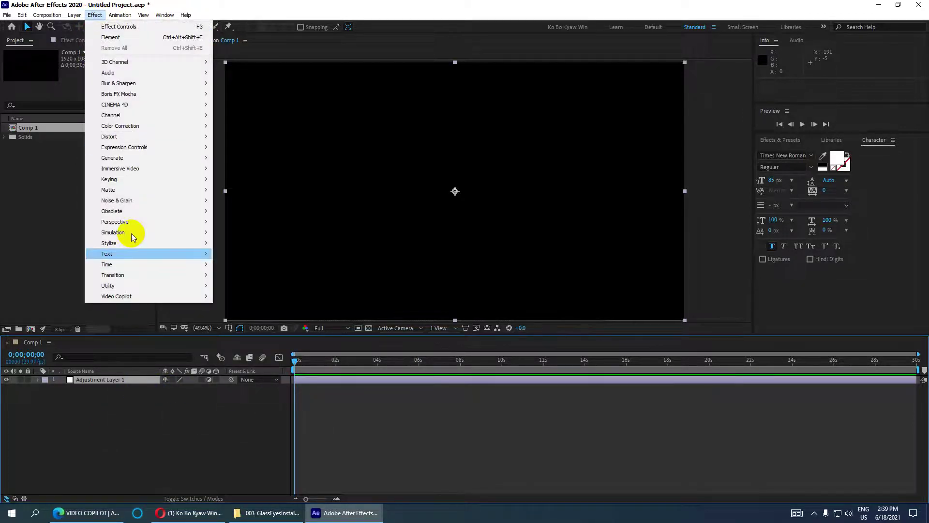
pyautogui.moveTo(200, 299)
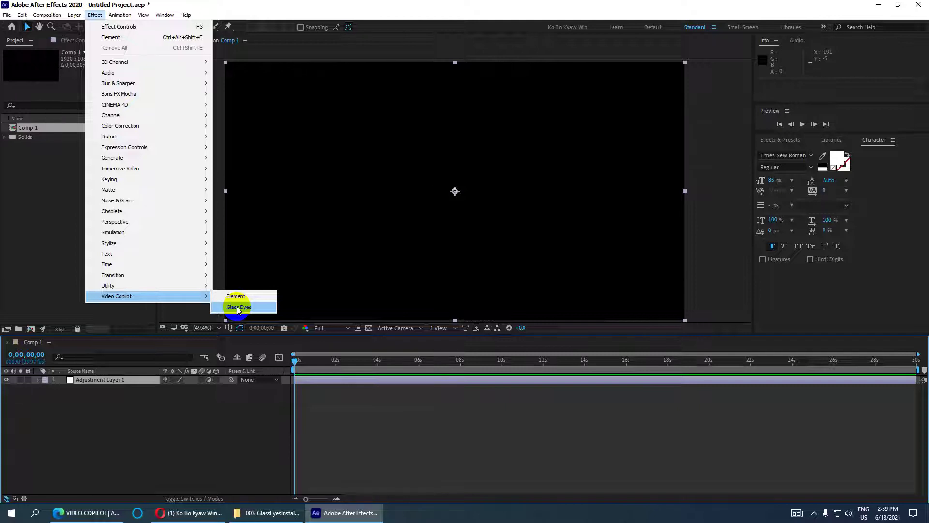
# - Apply Glass Eyes to Adjustment Layer 1 with Composite set to Over Original, then scrub later
pyautogui.click(238, 307)
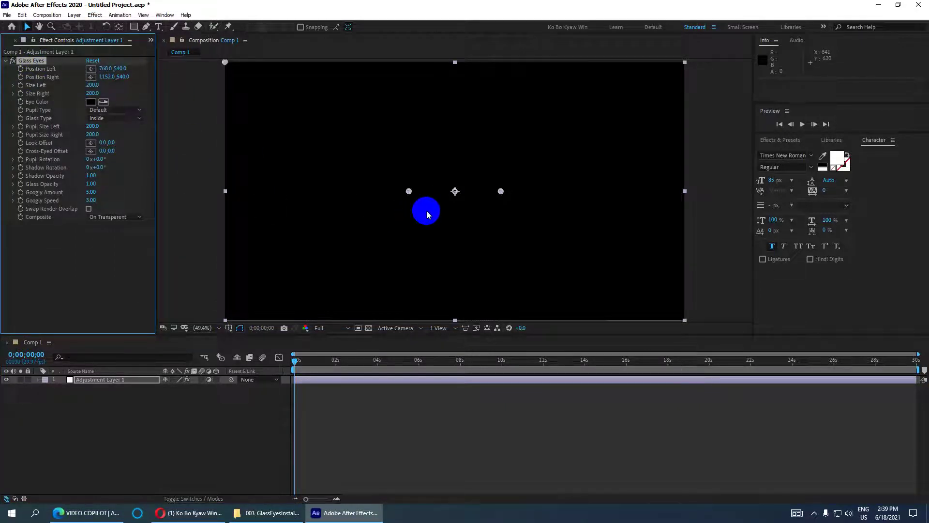
pyautogui.click(120, 220)
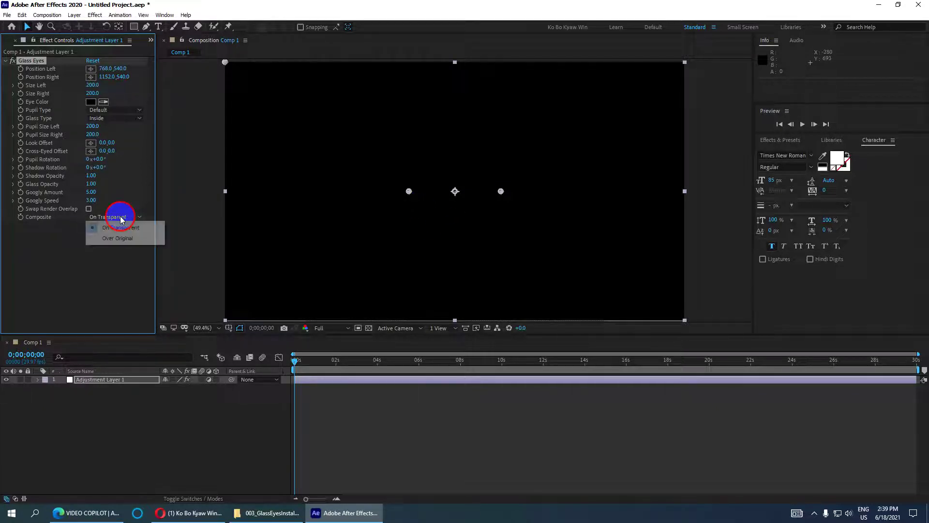
pyautogui.click(120, 240)
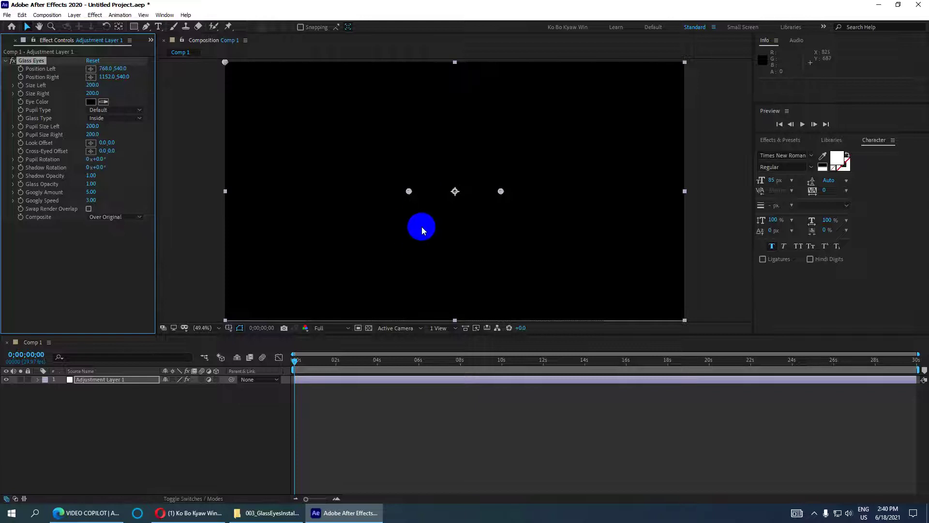
pyautogui.moveTo(293, 360); pyautogui.dragTo(431, 363)
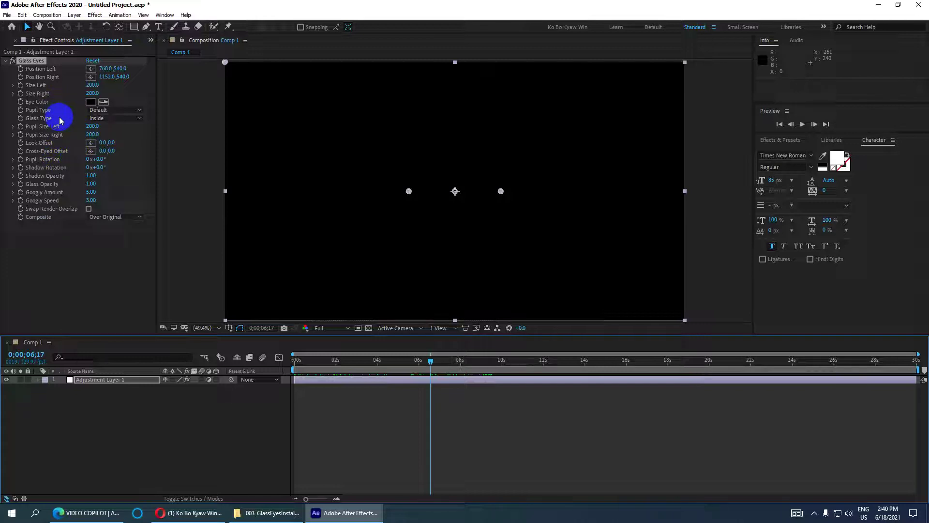
# - Toggle Adjustment Layer 1's visibility to compare, and turn on the transparency grid
pyautogui.click(97, 379)
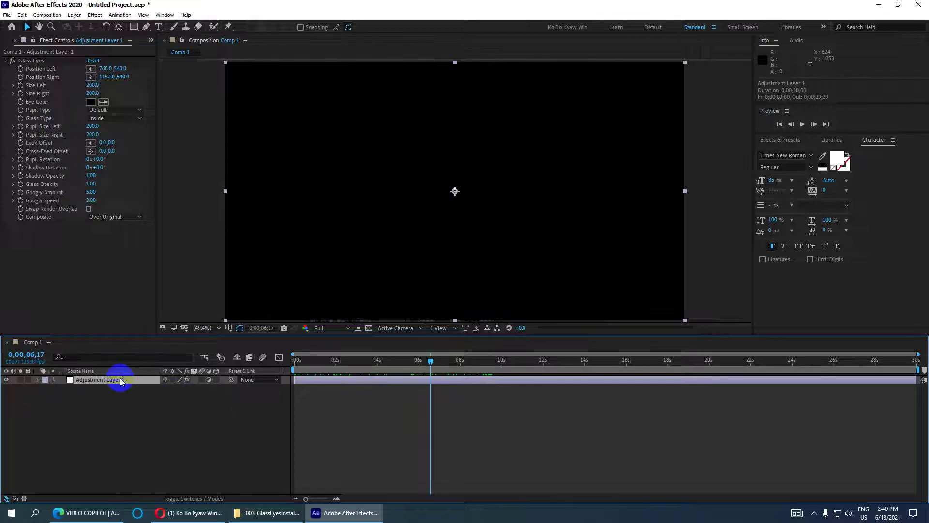
pyautogui.click(7, 380)
pyautogui.click(7, 380)
pyautogui.click(7, 379)
pyautogui.click(7, 379)
pyautogui.click(369, 328)
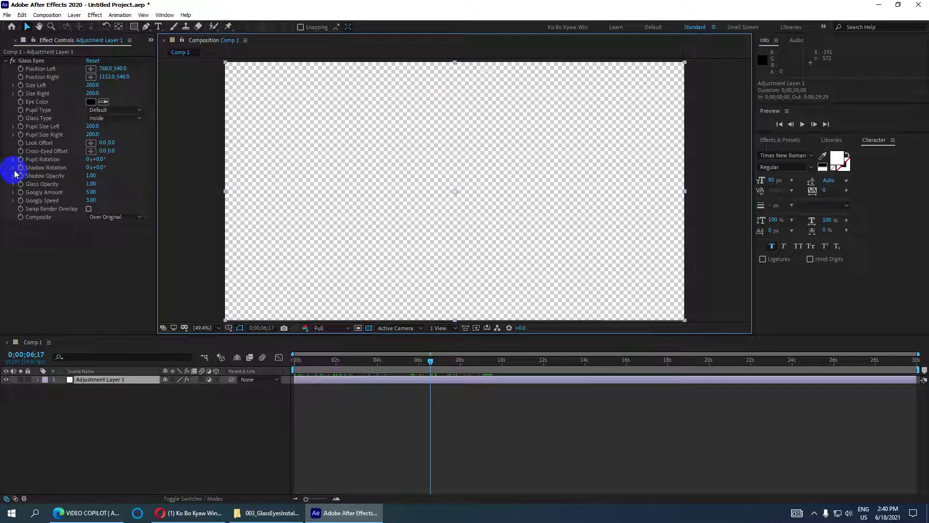
pyautogui.click(13, 63)
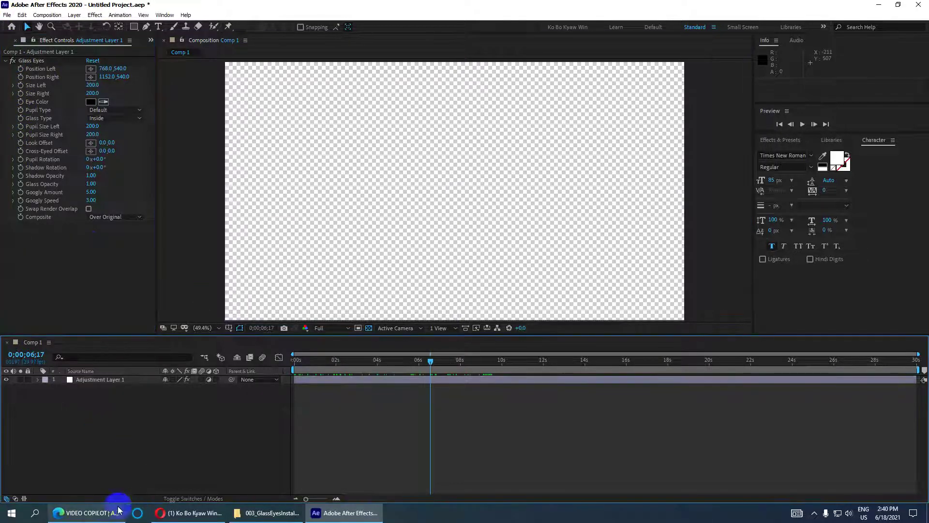
# - Open Pixabay from the bookmarks in a new Edge tab
pyautogui.click(85, 512)
pyautogui.click(263, 7)
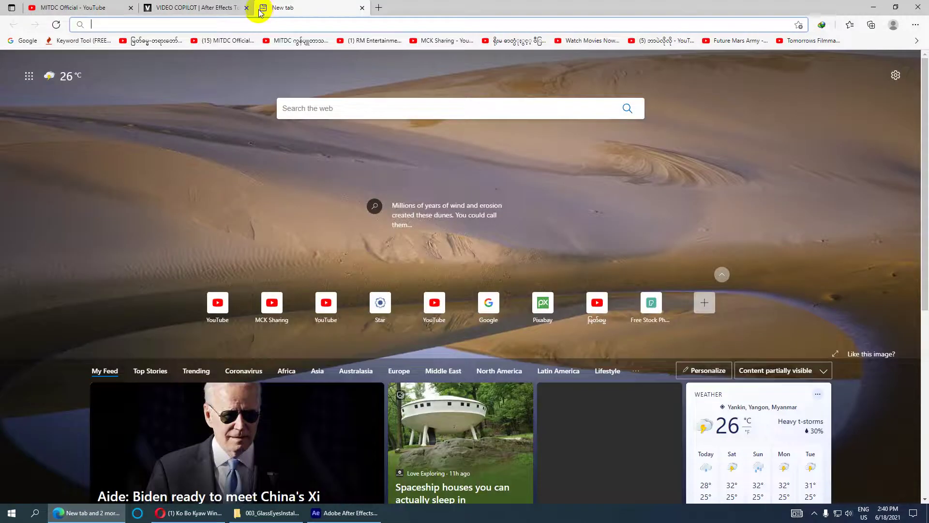
pyautogui.click(917, 40)
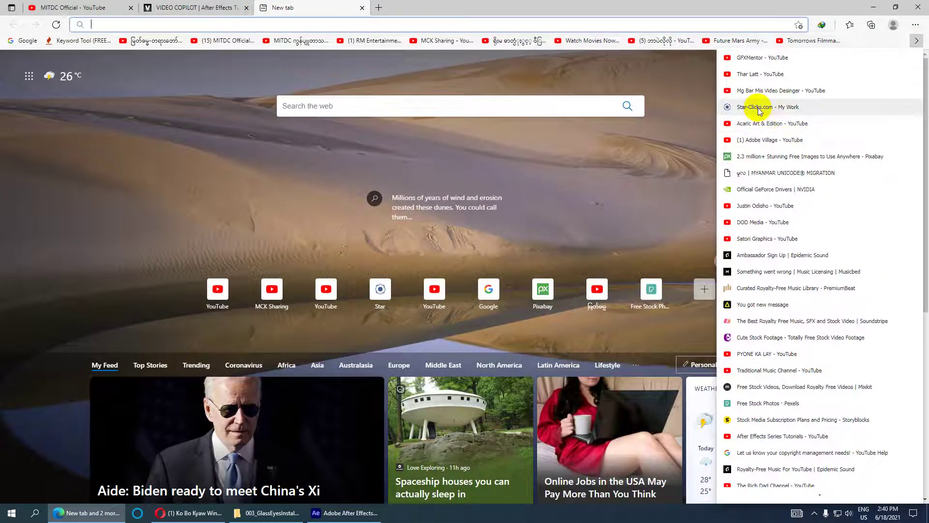
pyautogui.click(754, 160)
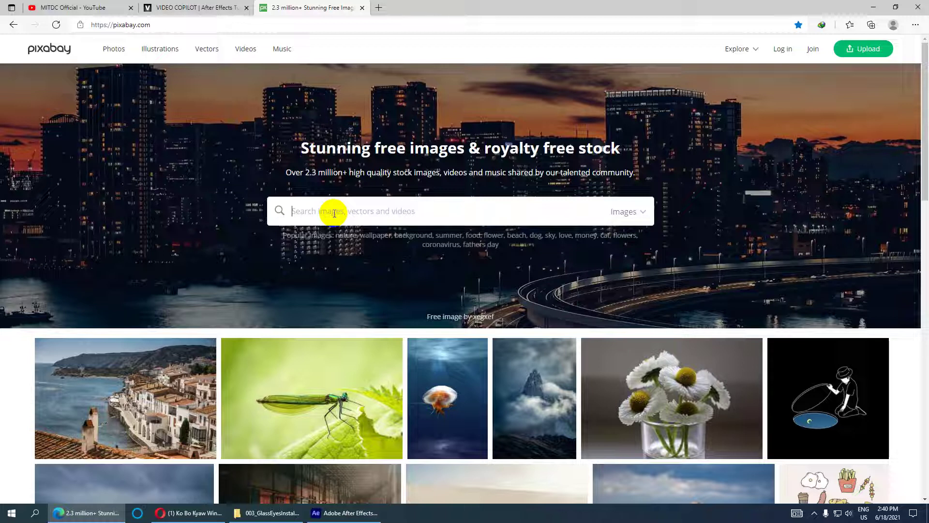
# - Search Pixabay for 'funny face' images and browse through the results
pyautogui.write('Funn')
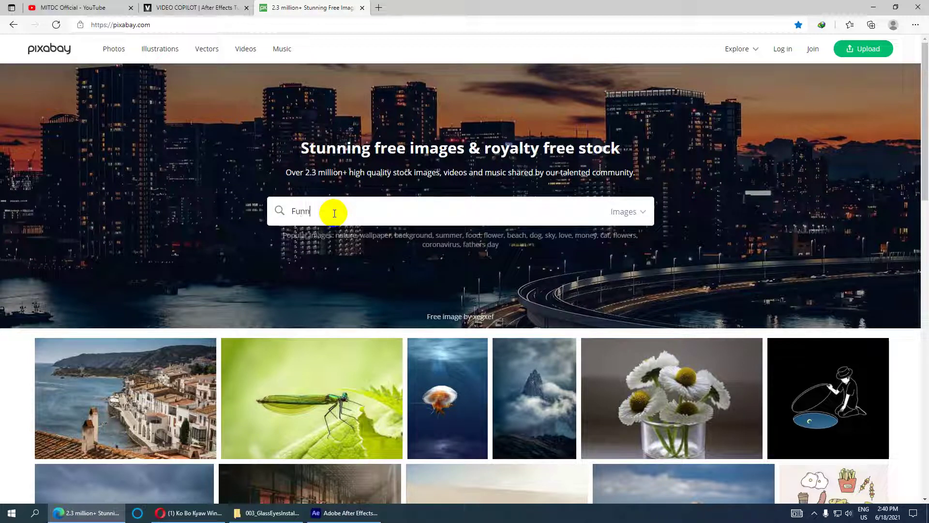
pyautogui.press('Return')
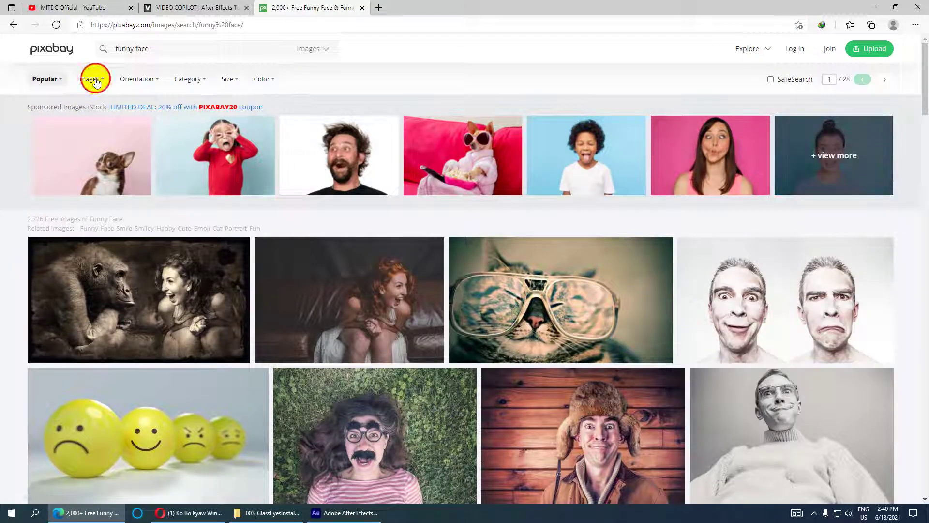
pyautogui.click(96, 82)
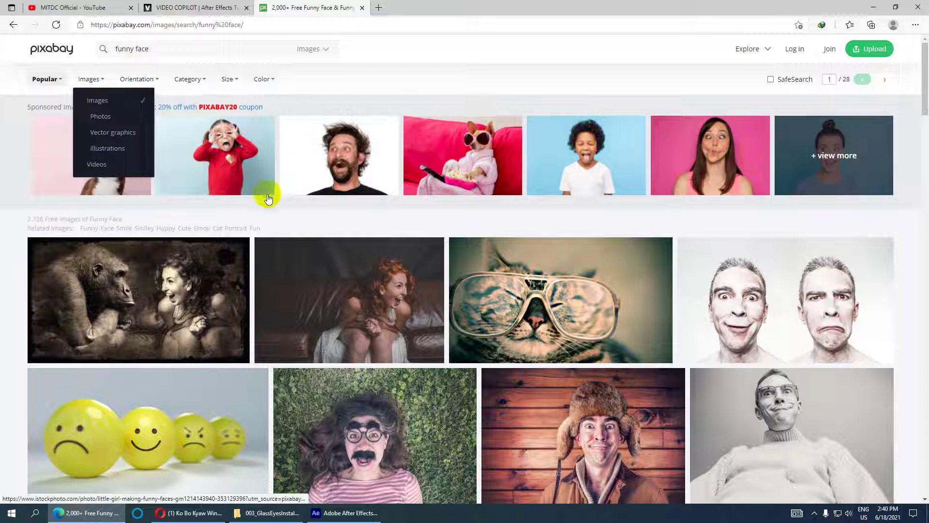
pyautogui.scroll(-4, 454, 244)
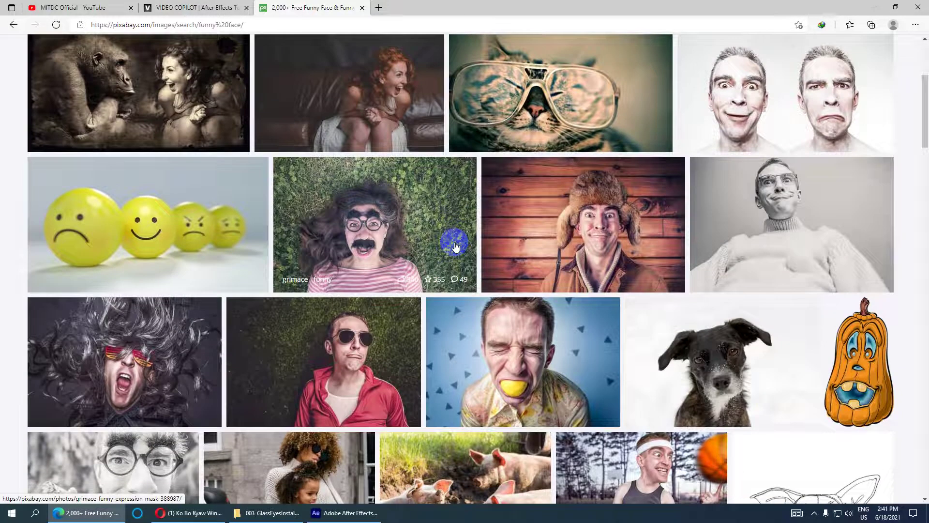
pyautogui.scroll(-3, 458, 241)
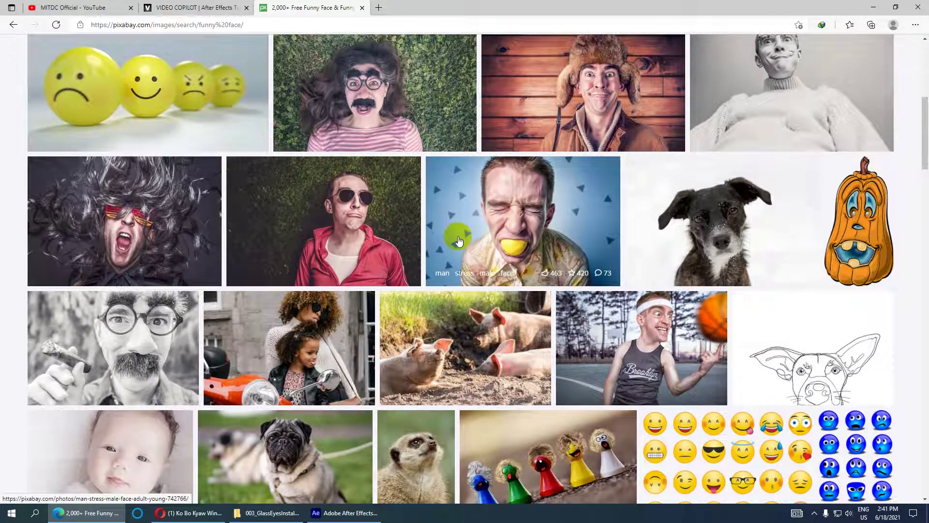
pyautogui.scroll(-3, 459, 240)
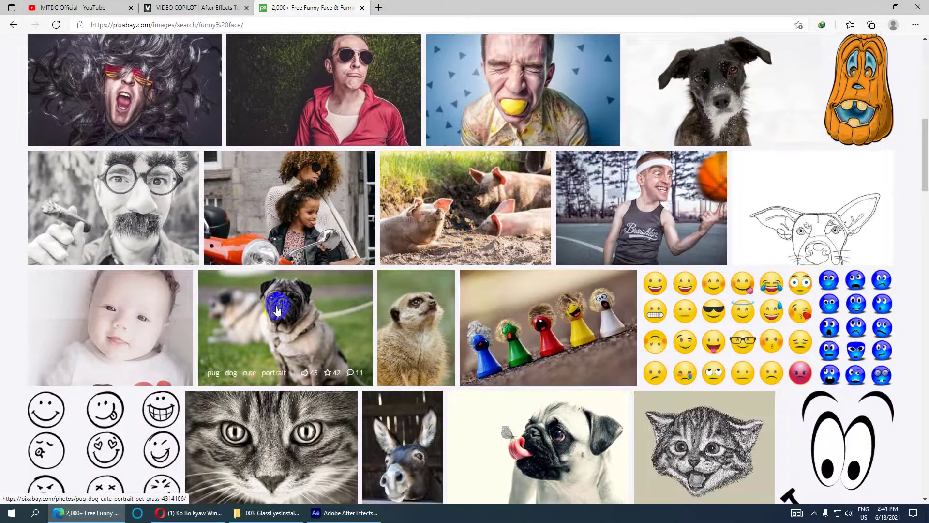
pyautogui.scroll(-7, 278, 310)
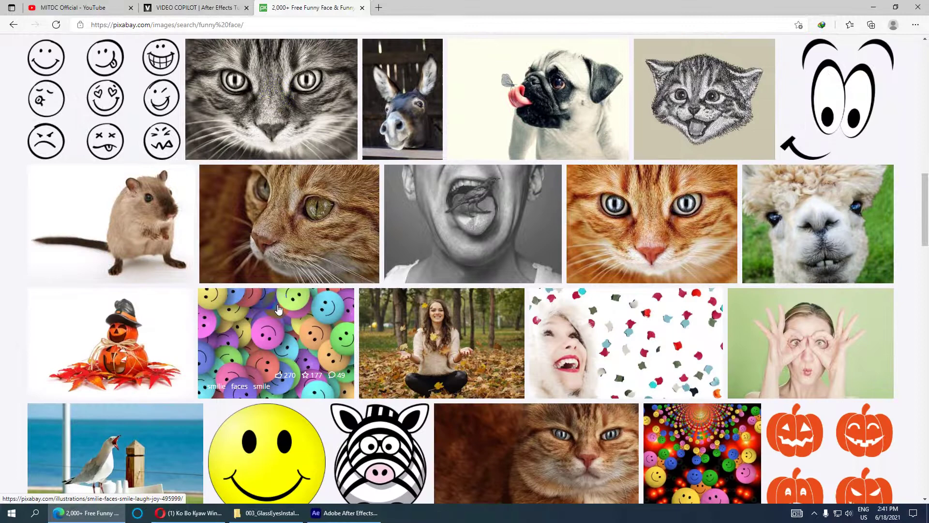
pyautogui.scroll(-4, 279, 308)
pyautogui.scroll(3, 278, 309)
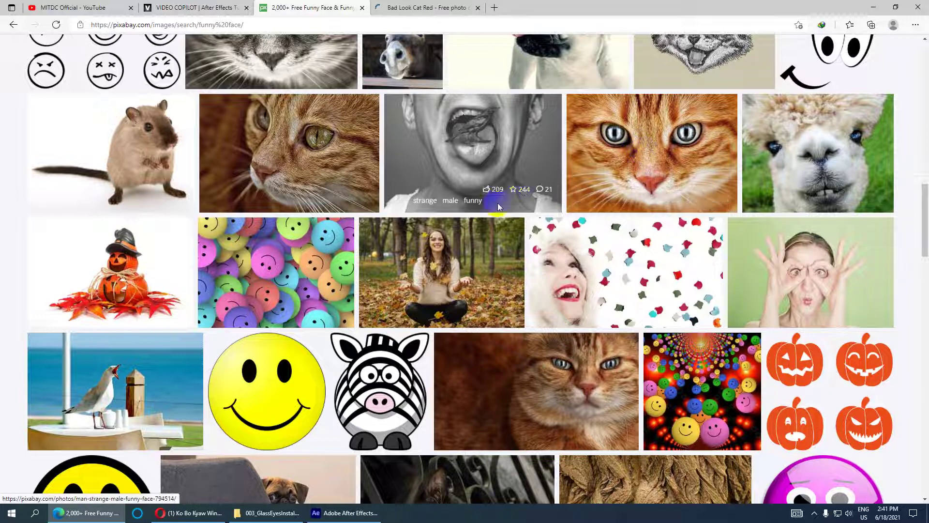
# - On the orange cat photo page, choose the 1920×1333 Free Download size
pyautogui.click(387, 7)
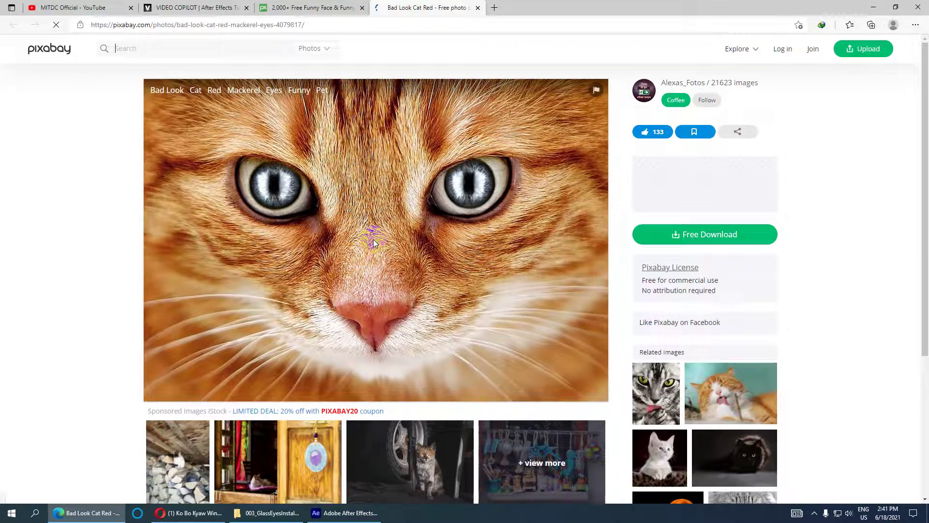
pyautogui.click(693, 237)
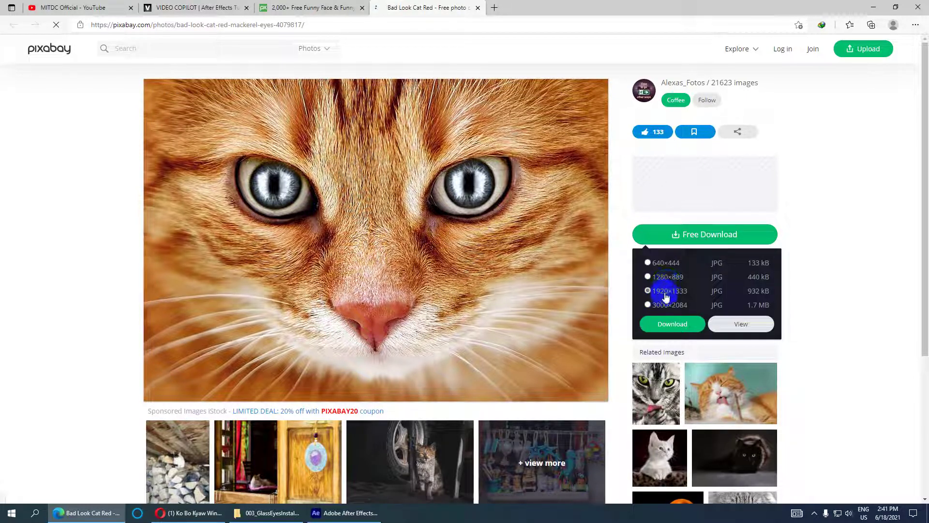
pyautogui.click(682, 324)
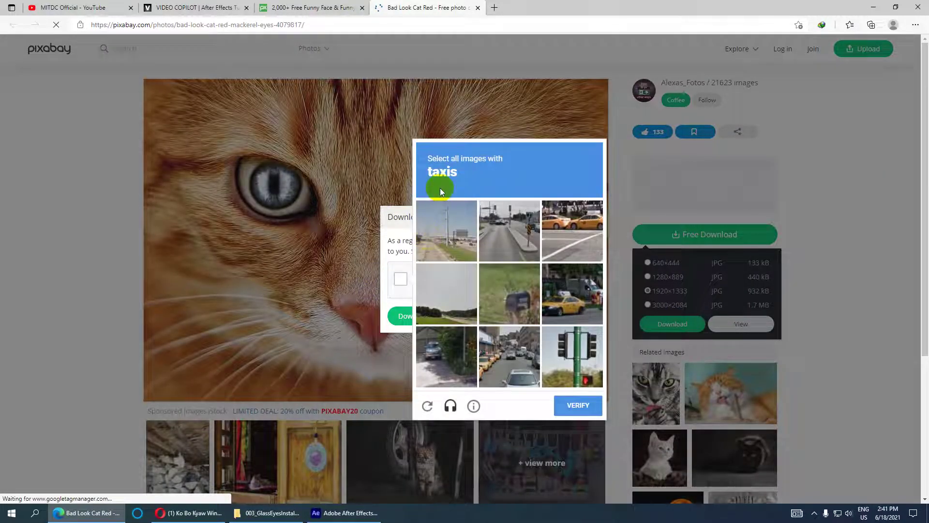
# - Pass the reCAPTCHA taxi check and download bad-look-4079817_1920.jpg, then show it in its folder
pyautogui.click(563, 243)
pyautogui.click(566, 297)
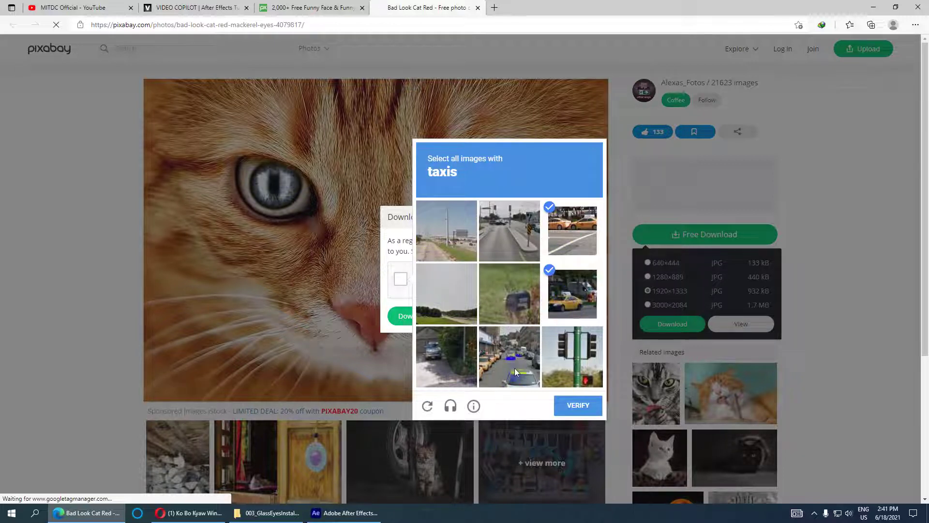
pyautogui.click(515, 367)
pyautogui.click(442, 366)
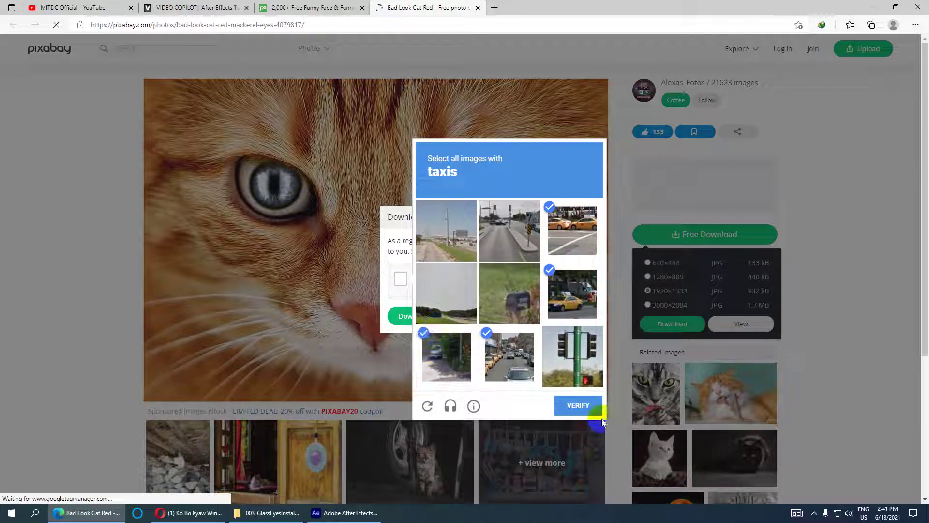
pyautogui.click(583, 405)
pyautogui.click(416, 320)
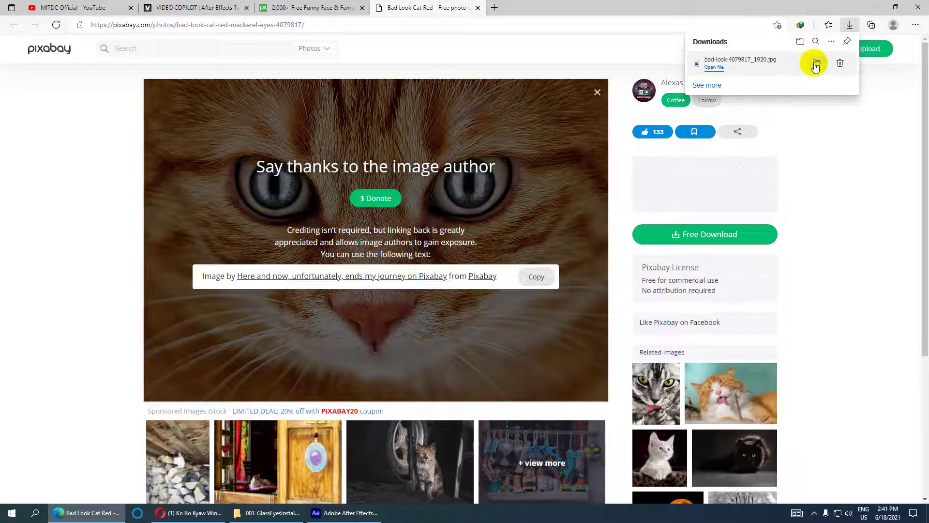
pyautogui.click(816, 64)
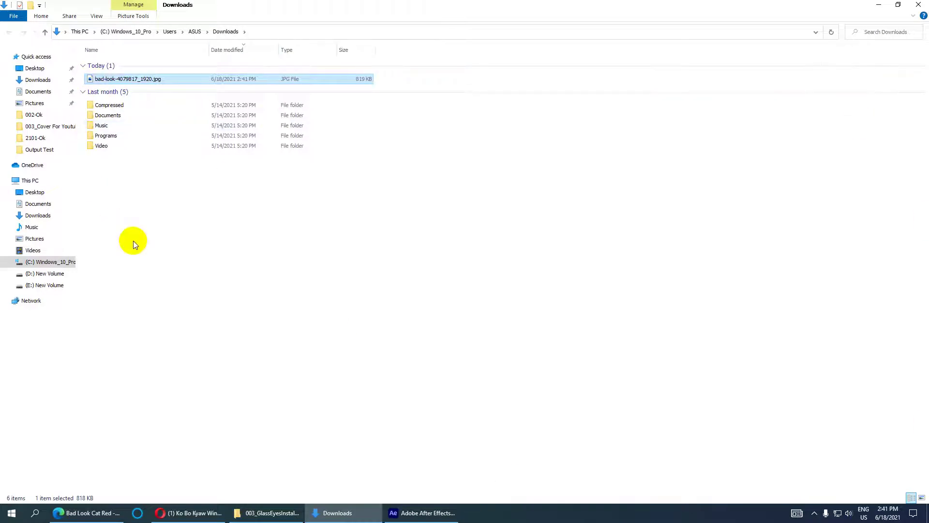
# - Clear away the browser and After Effects, then paste the cat photo into 002_After Effects CC 2021 Lesson Files
pyautogui.click(919, 5)
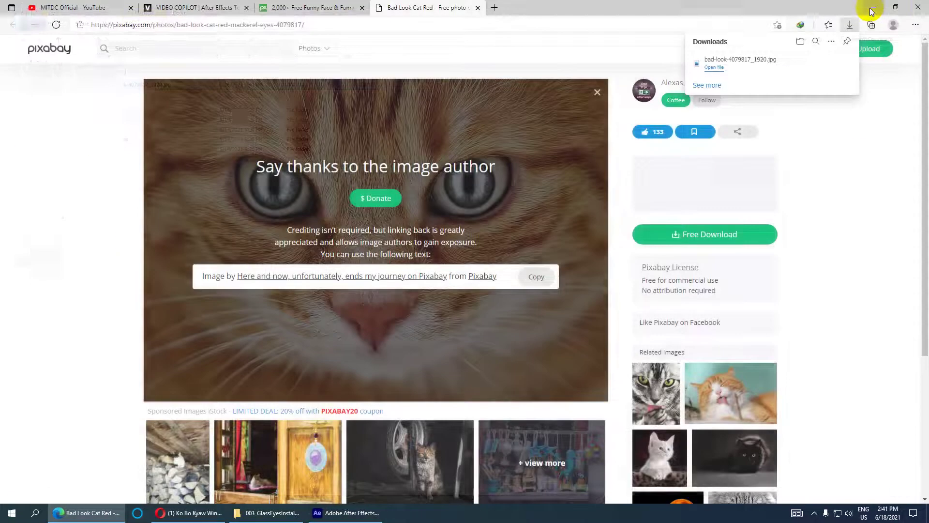
pyautogui.click(872, 9)
pyautogui.click(872, 6)
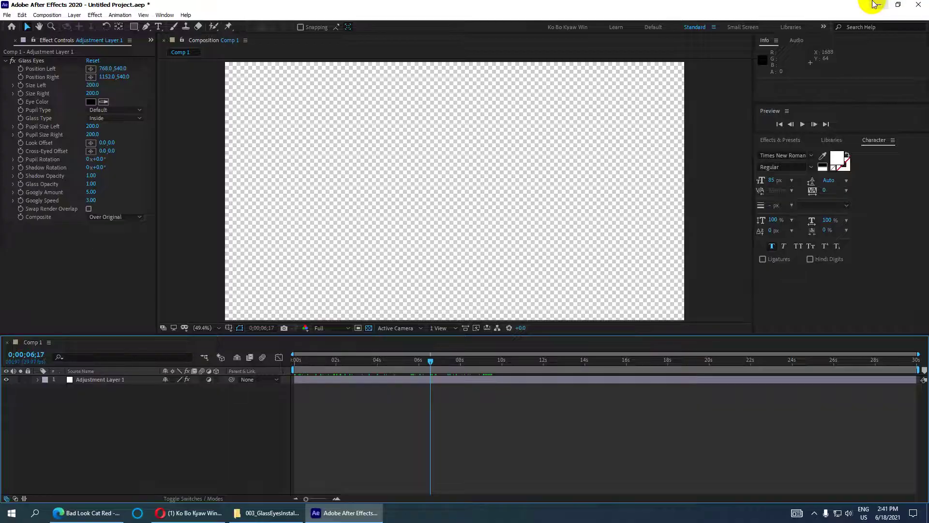
pyautogui.click(273, 512)
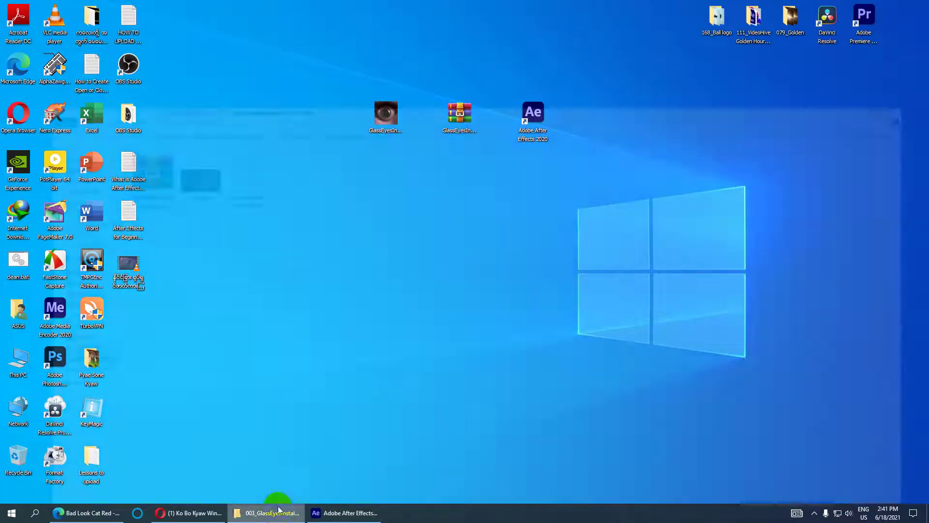
pyautogui.click(9, 33)
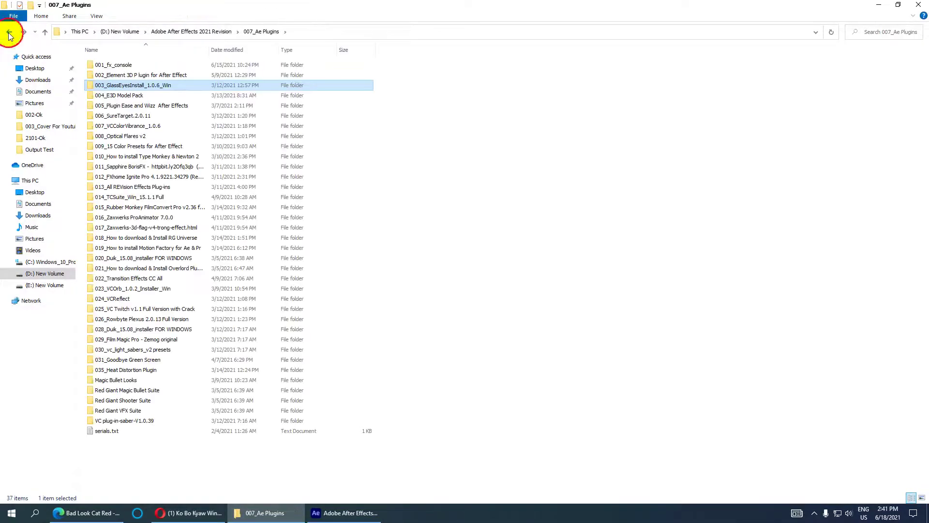
pyautogui.click(9, 33)
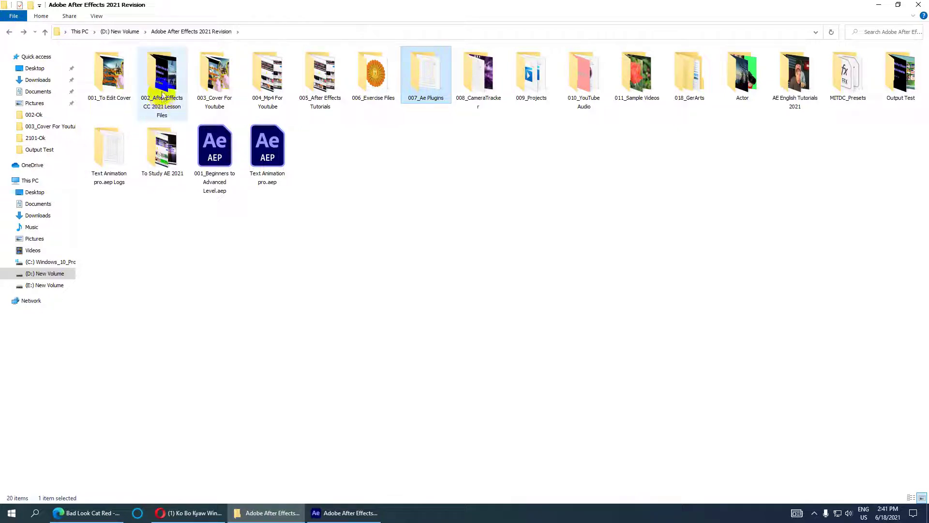
pyautogui.doubleClick(161, 92)
pyautogui.hotkey('ctrl', 'v')
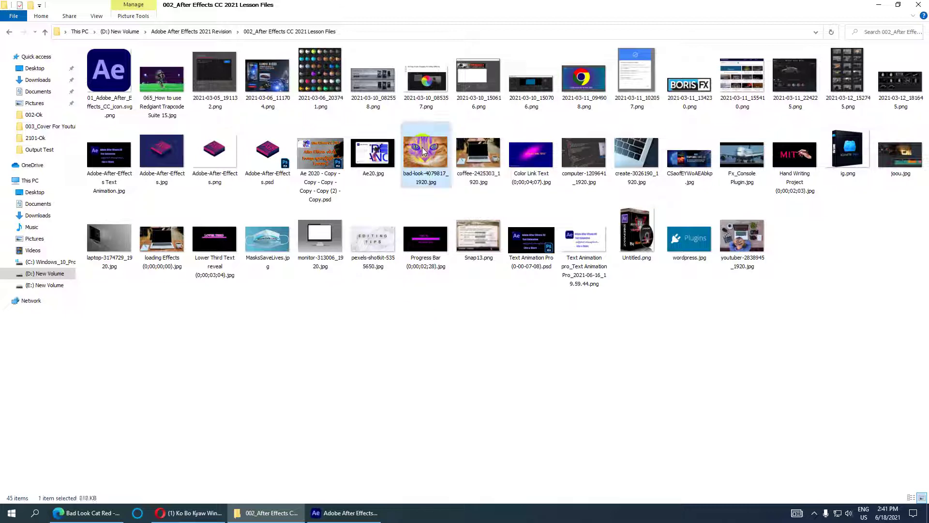
# - Paste the cat photo into 007_Ae Plugins > 003_GlassEyesInstall_1.0.6_Win
pyautogui.click(10, 32)
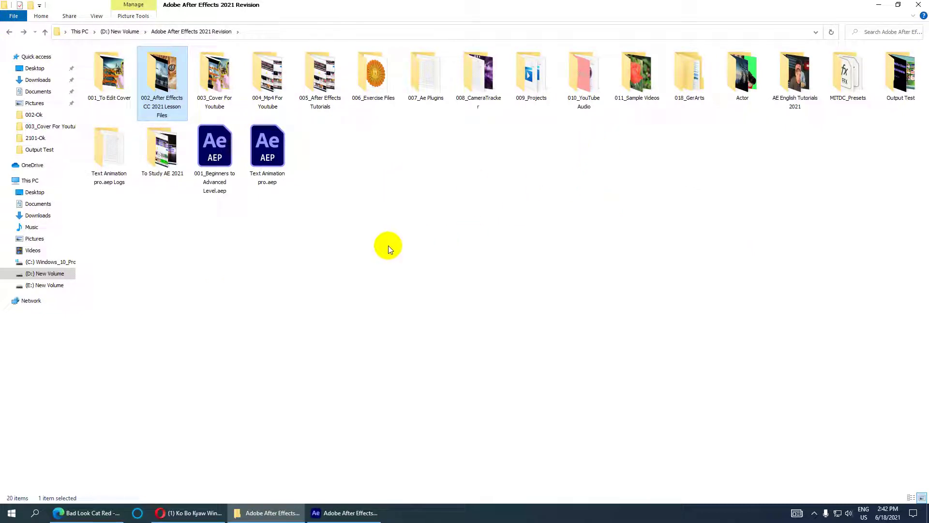
pyautogui.doubleClick(375, 94)
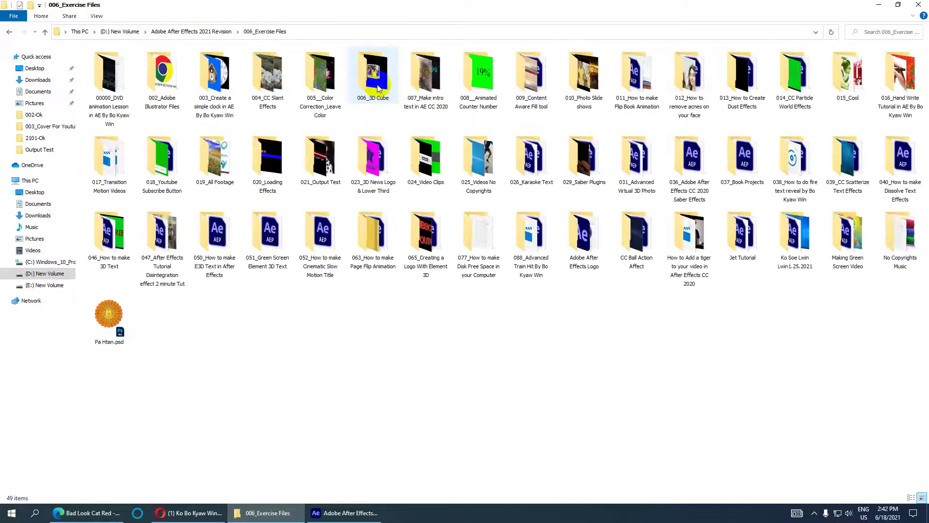
pyautogui.click(12, 36)
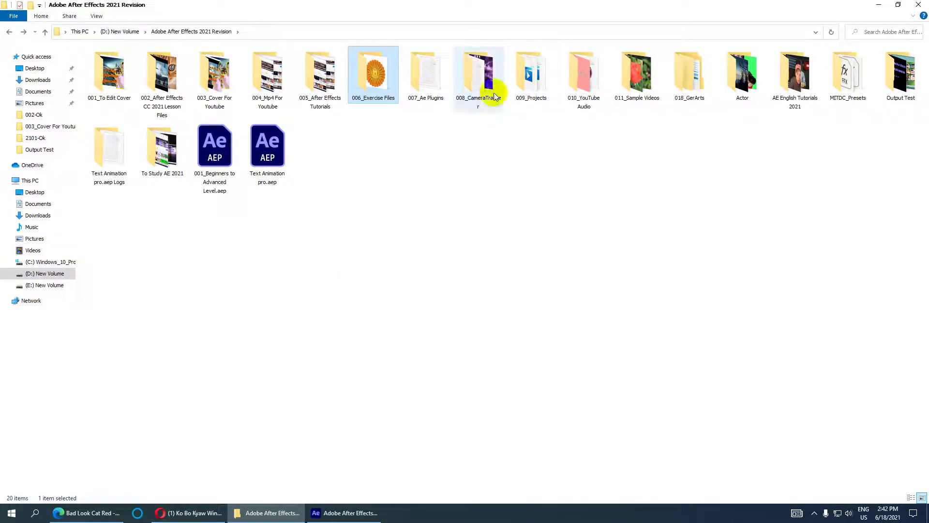
pyautogui.doubleClick(426, 87)
pyautogui.doubleClick(123, 85)
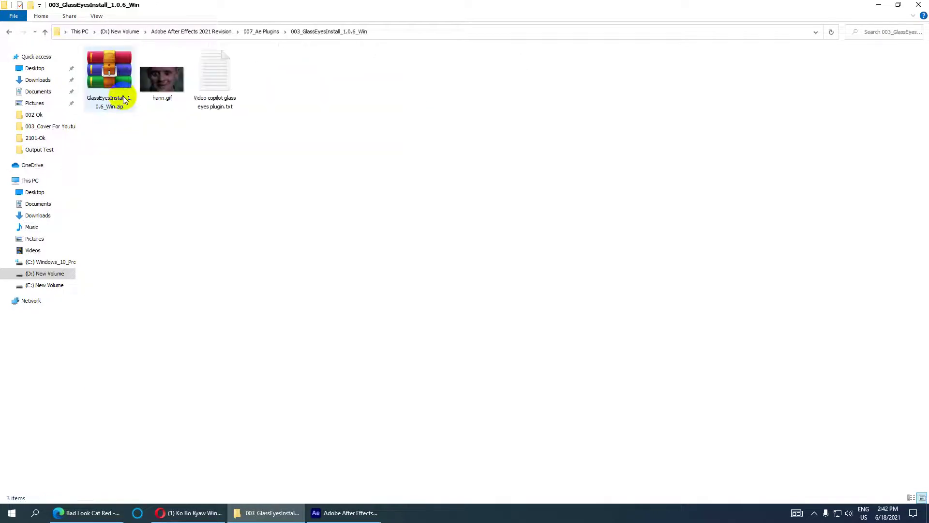
pyautogui.hotkey('ctrl', 'v')
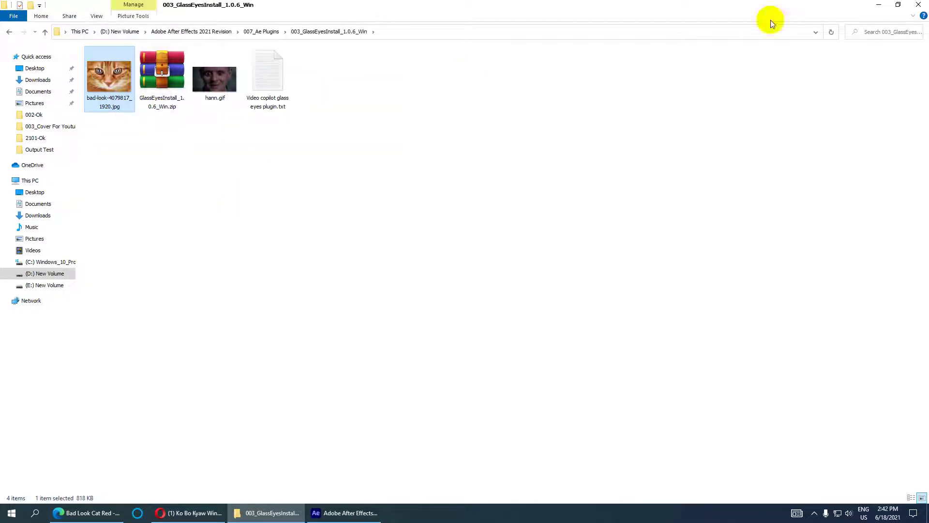
# - Restore and shift the Explorer window right, then drag the cat photo toward After Effects
pyautogui.click(898, 4)
pyautogui.moveTo(311, 17); pyautogui.dragTo(682, 34)
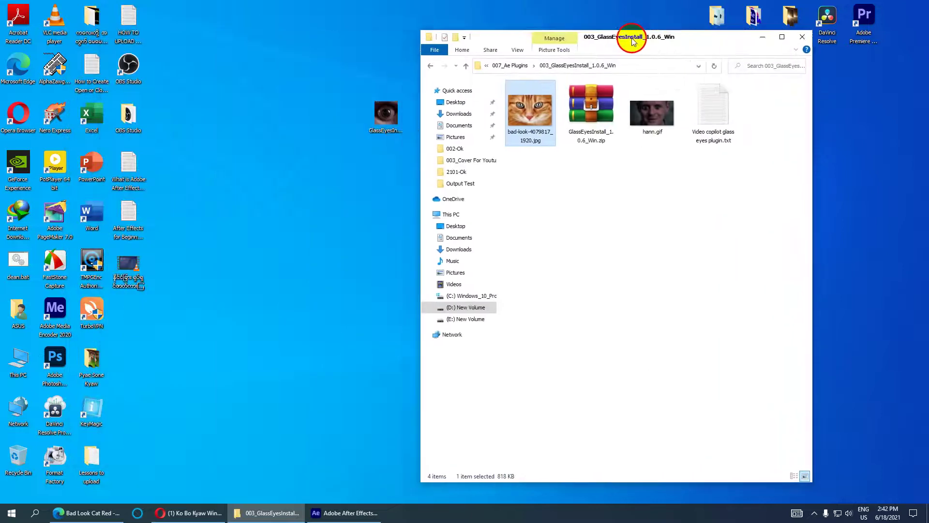
pyautogui.moveTo(585, 110)
pyautogui.mouseDown()
pyautogui.moveTo(133, 315)
pyautogui.moveTo(7, 44)
pyautogui.mouseUp()
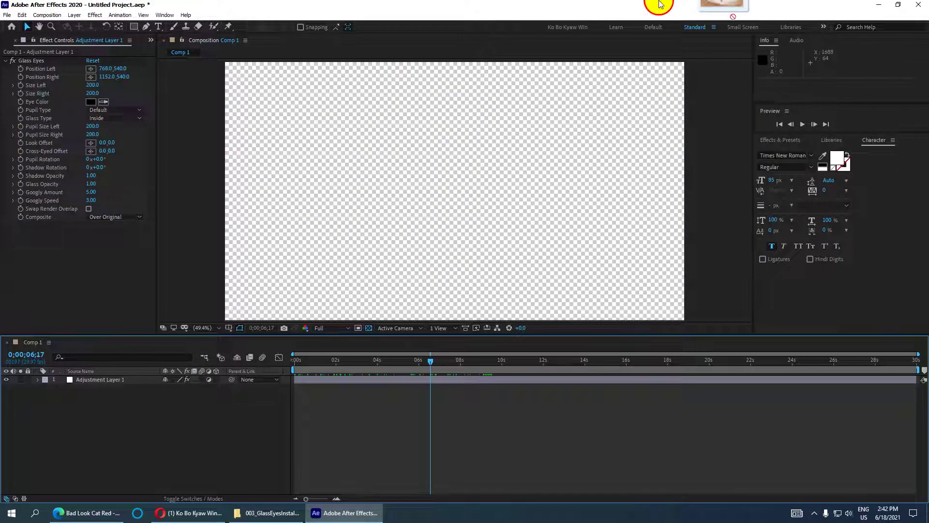
# - Import bad-look-4079817_1920.jpg into the Project panel and add it to Comp 1 below the adjustment layer
pyautogui.moveTo(7, 44); pyautogui.dragTo(40, 210)
pyautogui.moveTo(48, 127); pyautogui.dragTo(85, 443)
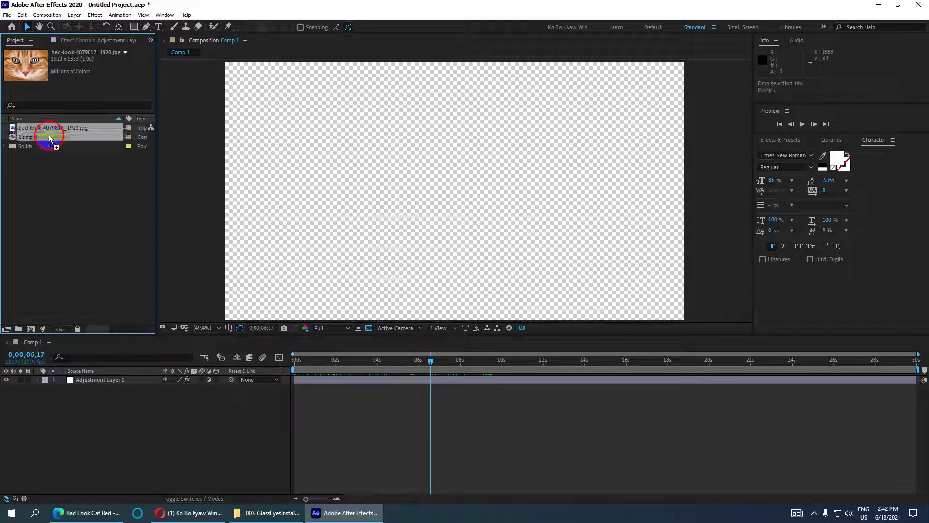
pyautogui.scroll(-2, 359, 185)
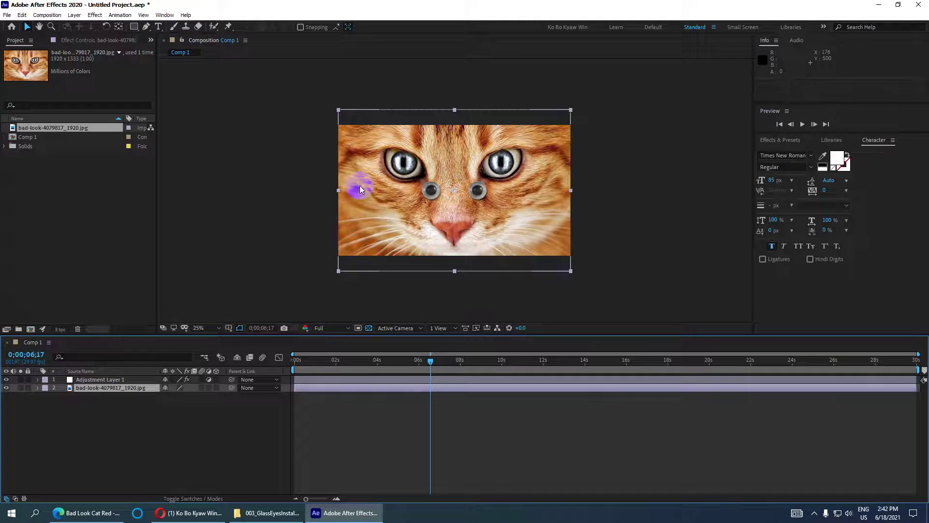
# - Select Adjustment Layer 1, show its Glass Eyes settings, and toggle the cat layer to compare
pyautogui.click(83, 379)
pyautogui.click(73, 40)
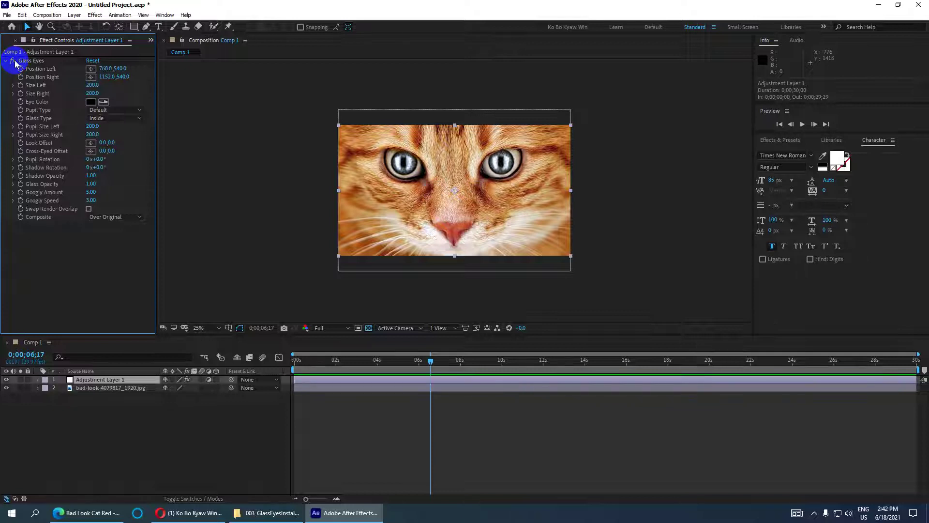
pyautogui.click(7, 388)
pyautogui.click(7, 388)
pyautogui.click(7, 387)
pyautogui.click(7, 388)
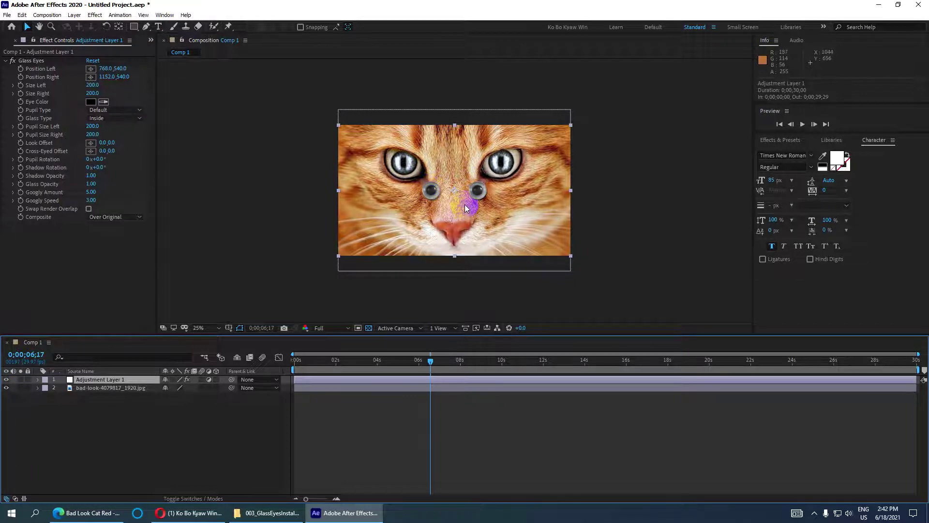
pyautogui.click(53, 119)
pyautogui.click(88, 103)
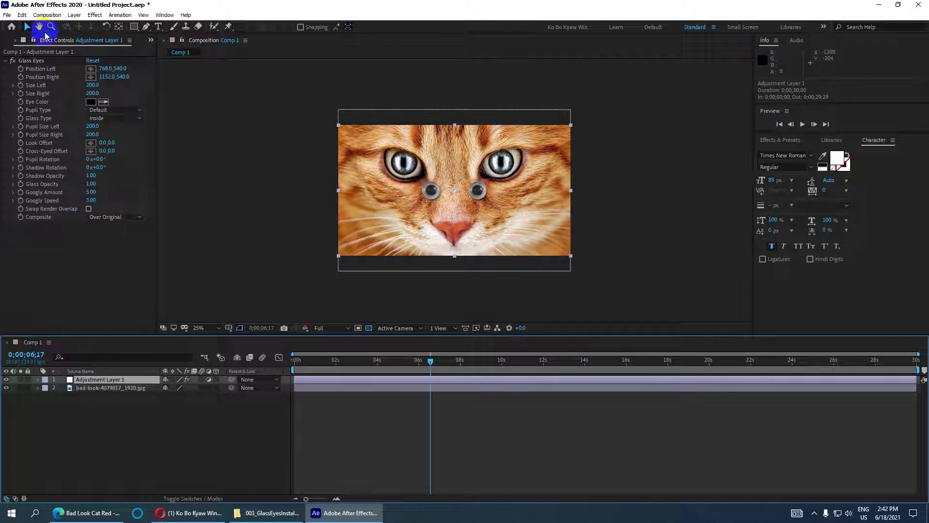
# - Set Glass Eyes Position Left and Right onto the cat's left and right eyes
pyautogui.click(90, 69)
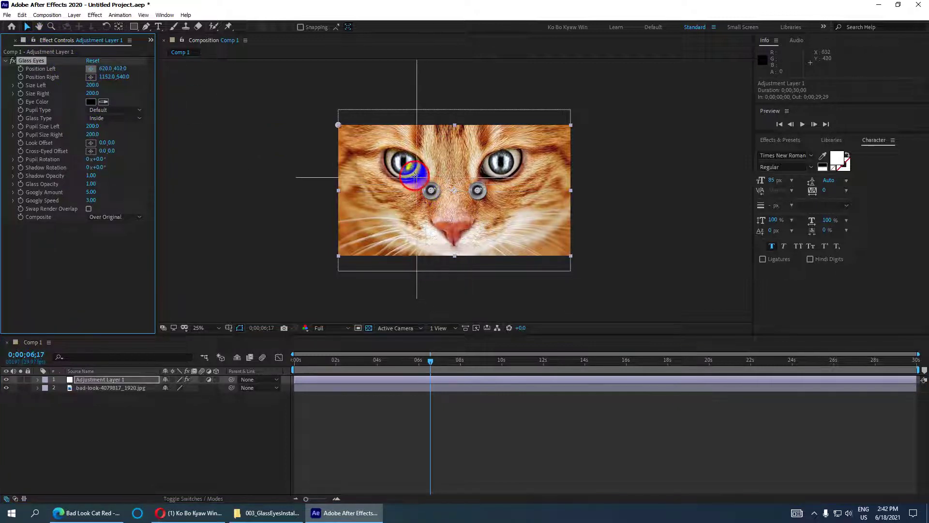
pyautogui.click(404, 164)
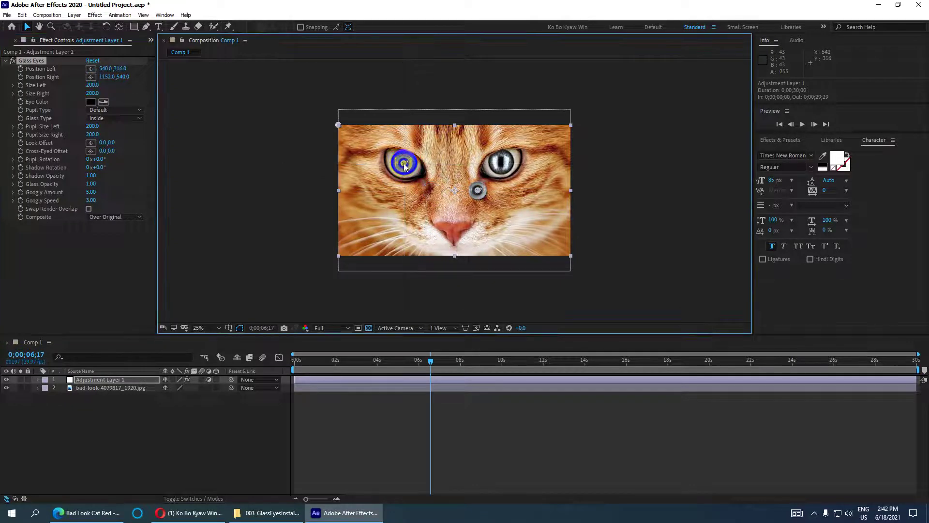
pyautogui.click(91, 77)
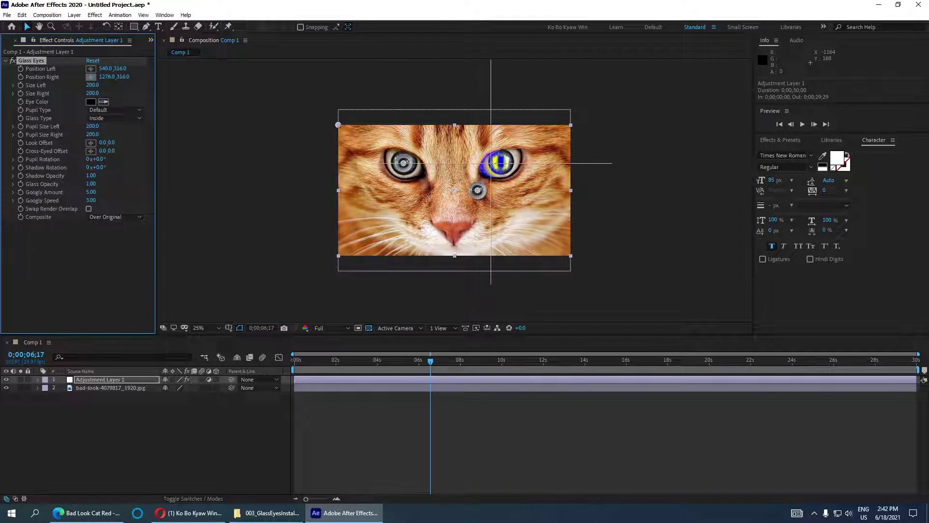
pyautogui.click(499, 159)
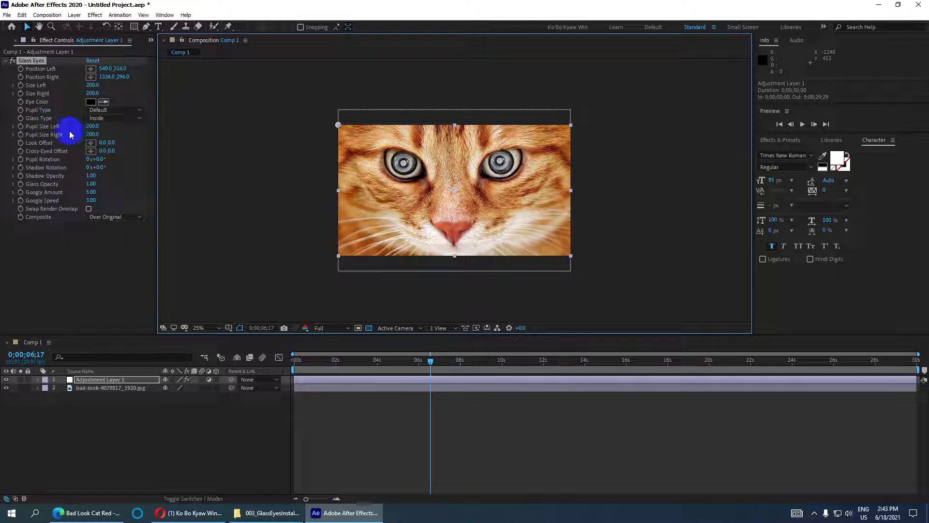
# - Set Pupil Size Left and Pupil Size Right to 300
pyautogui.click(92, 127)
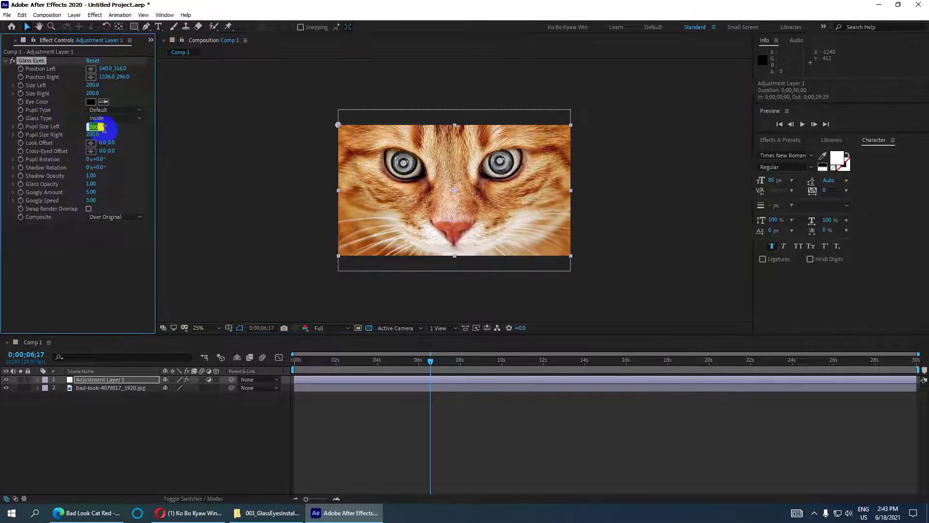
pyautogui.write('300')
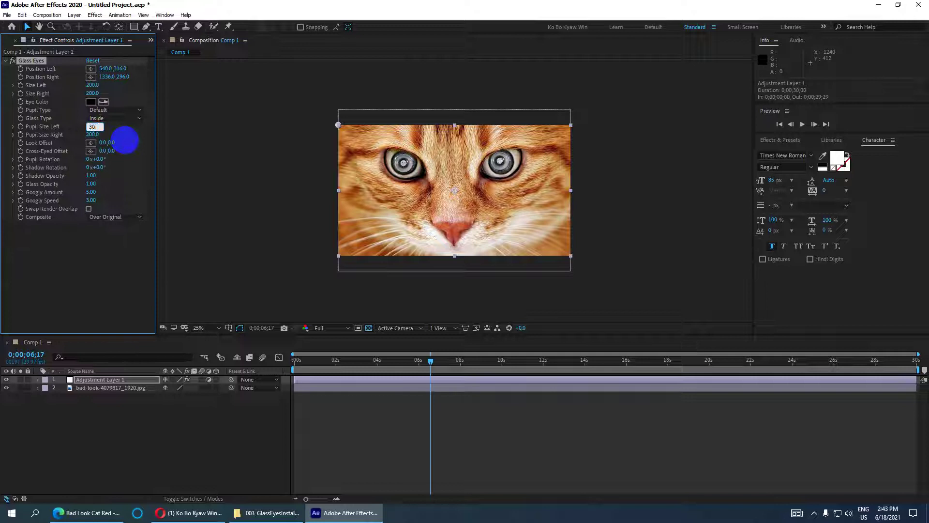
pyautogui.press('Return')
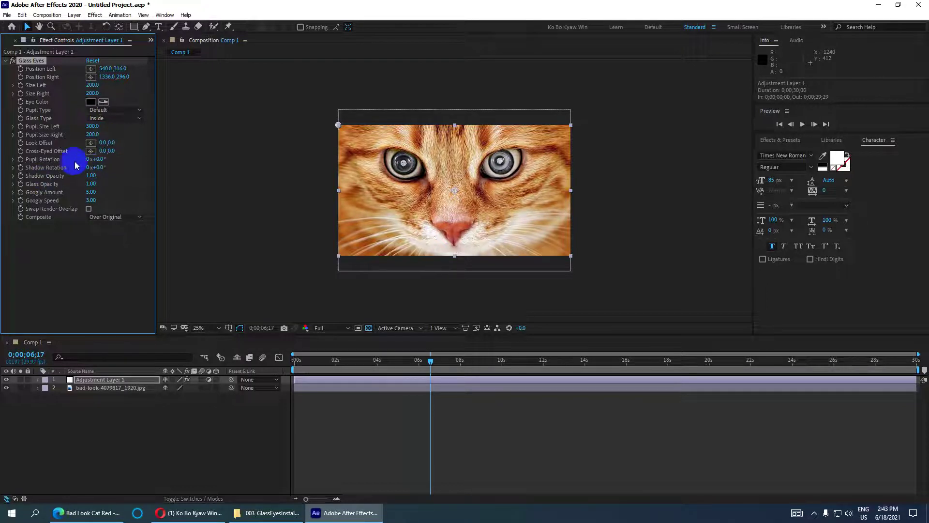
pyautogui.click(91, 134)
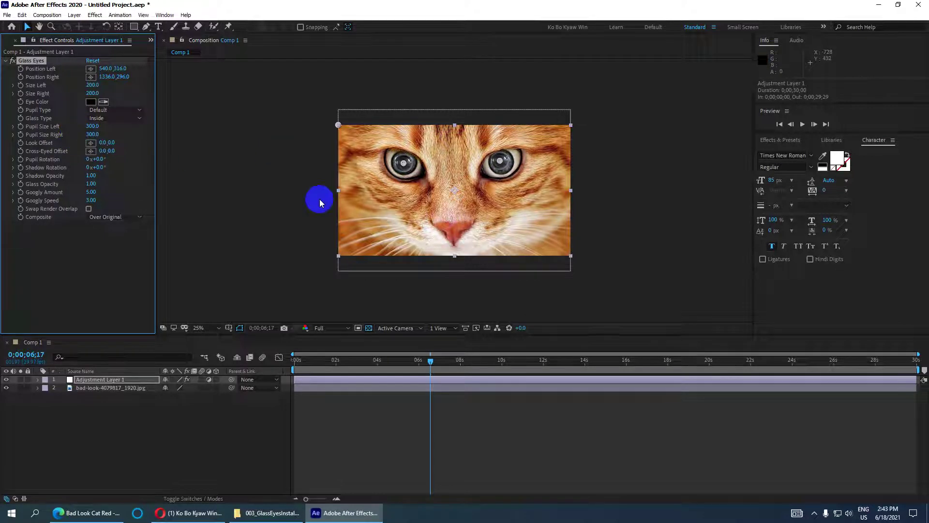
# - Enlarge the eyes to Size Left 440 and Size Right 430, then preview and return to frame zero
pyautogui.click(92, 85)
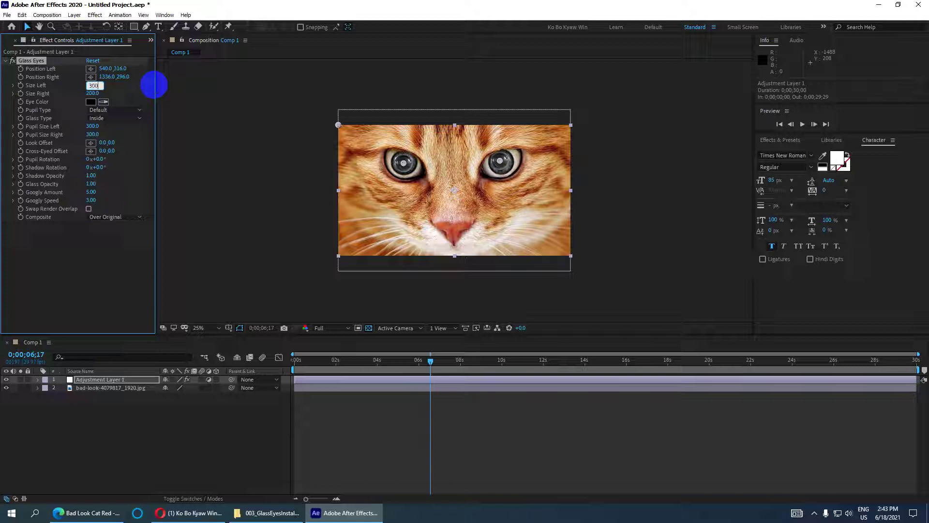
pyautogui.click(92, 93)
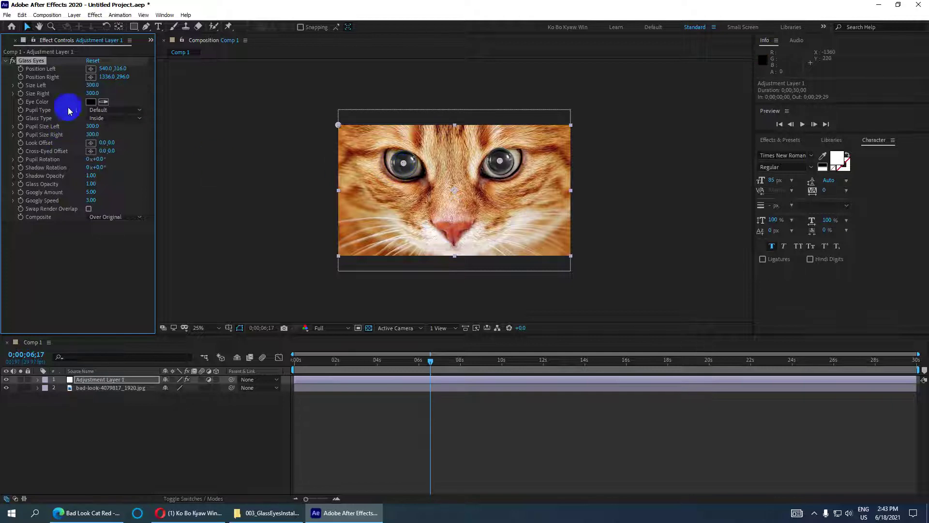
pyautogui.moveTo(90, 87)
pyautogui.mouseDown()
pyautogui.moveTo(87, 99)
pyautogui.moveTo(97, 94)
pyautogui.mouseUp()
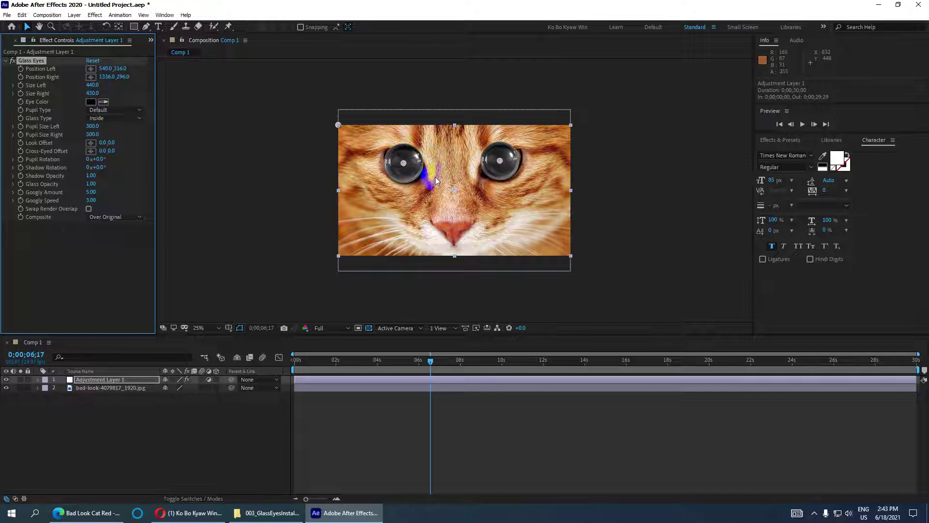
pyautogui.click(440, 375)
pyautogui.moveTo(430, 361); pyautogui.dragTo(271, 366)
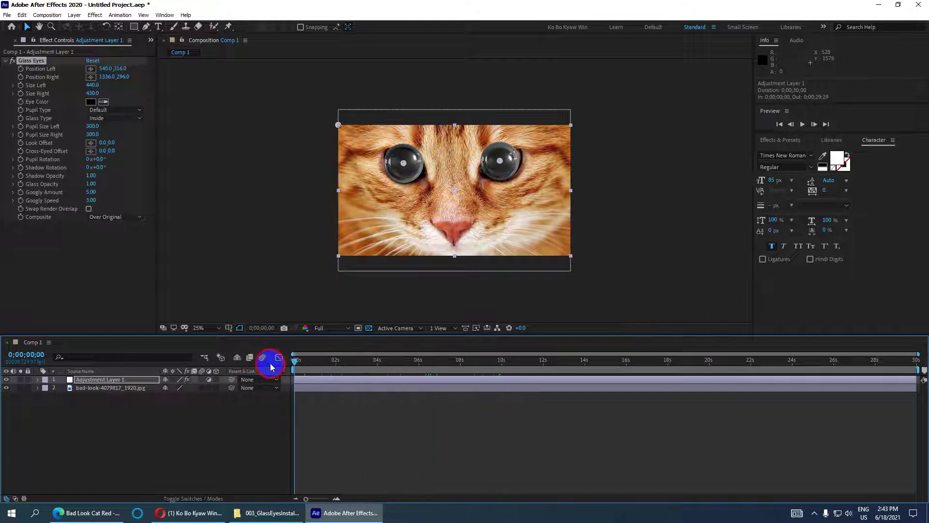
# - Set the Glass Eyes Eye Color to orange #C86B2E sampled from the cat's fur
pyautogui.hotkey('ctrl', 's')
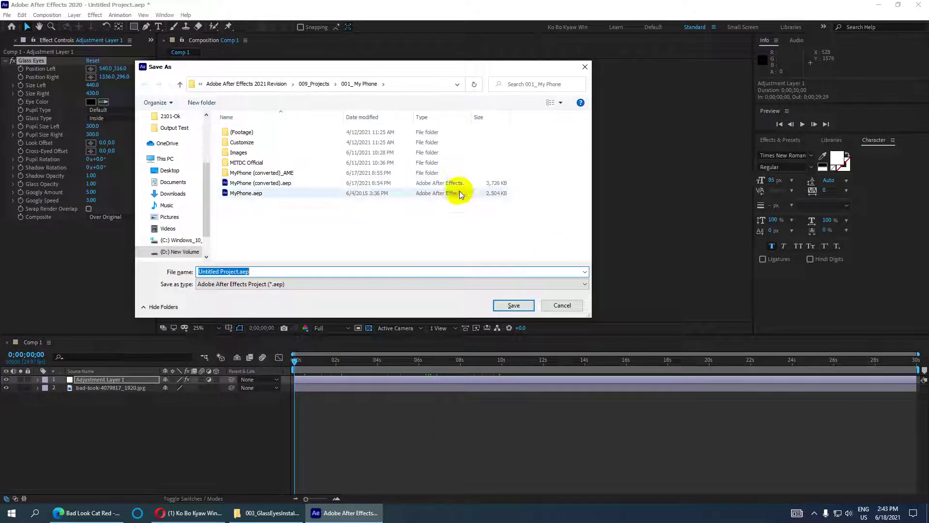
pyautogui.click(585, 67)
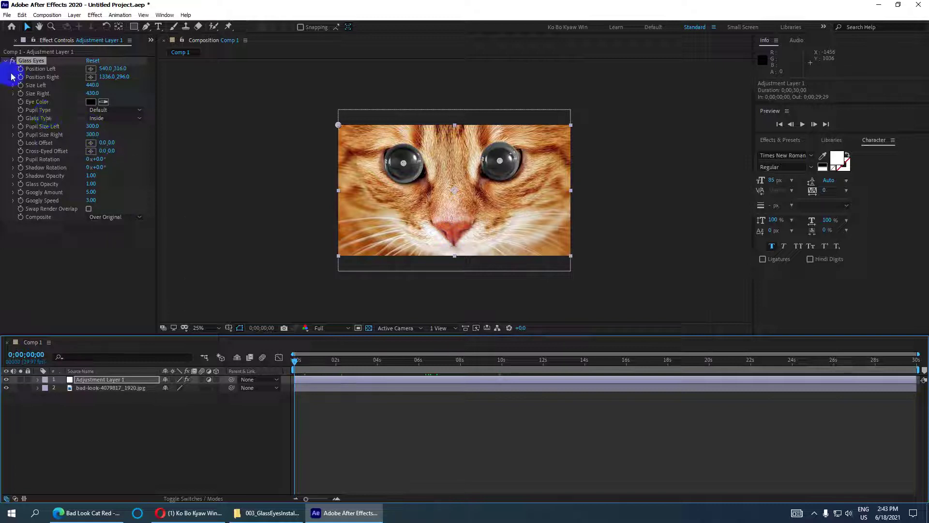
pyautogui.click(91, 102)
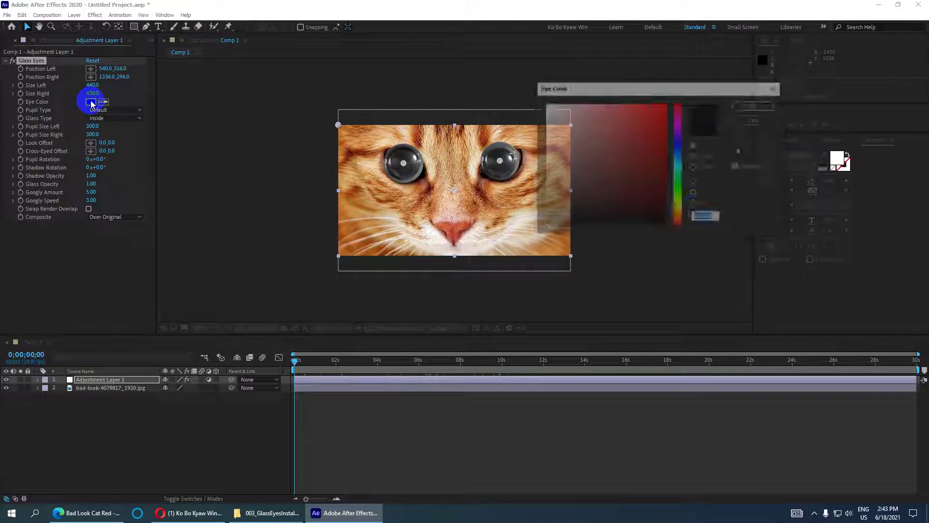
pyautogui.click(740, 153)
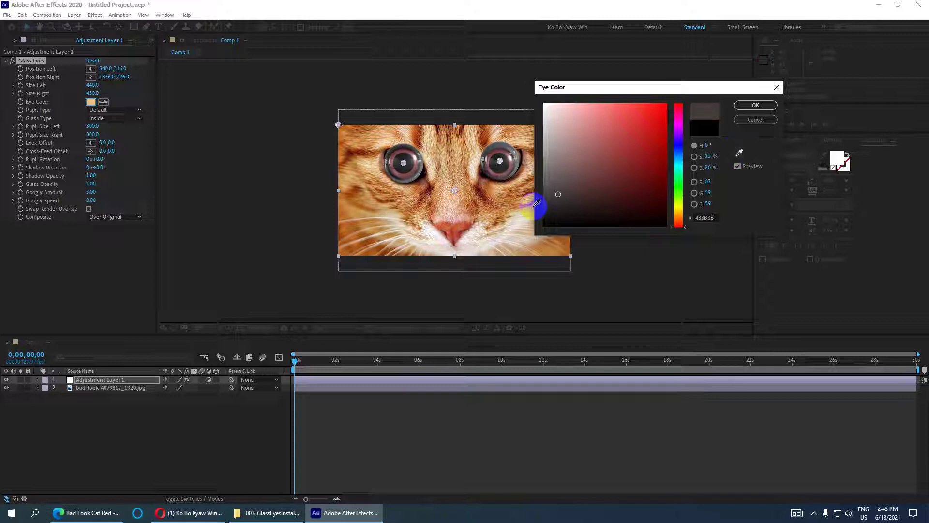
pyautogui.click(417, 134)
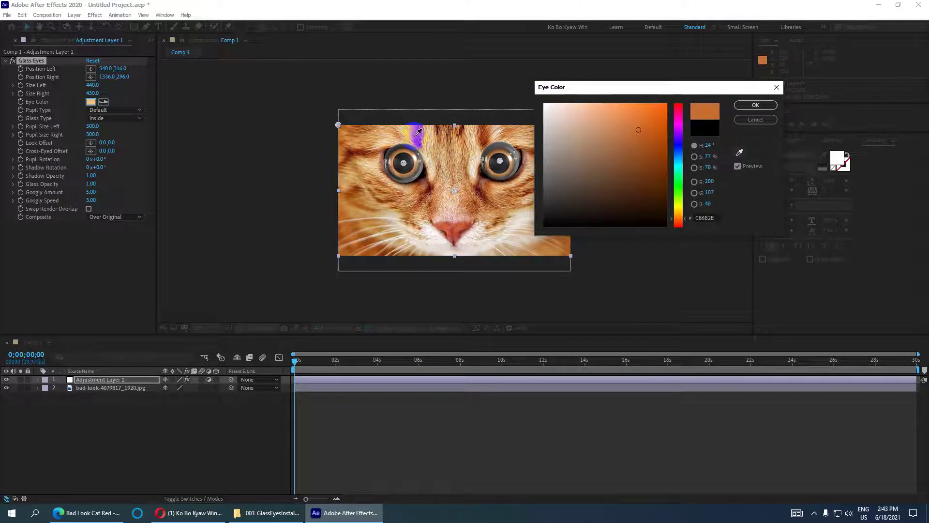
pyautogui.click(760, 105)
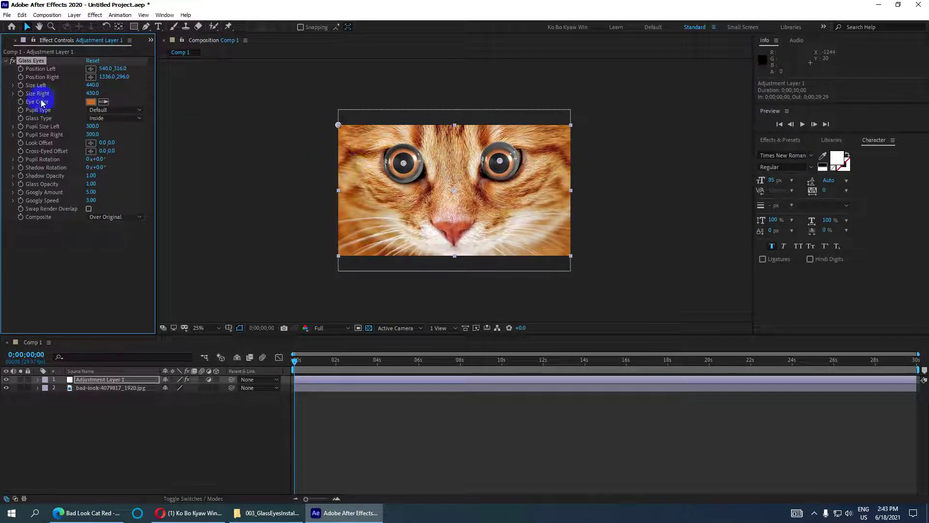
pyautogui.click(12, 63)
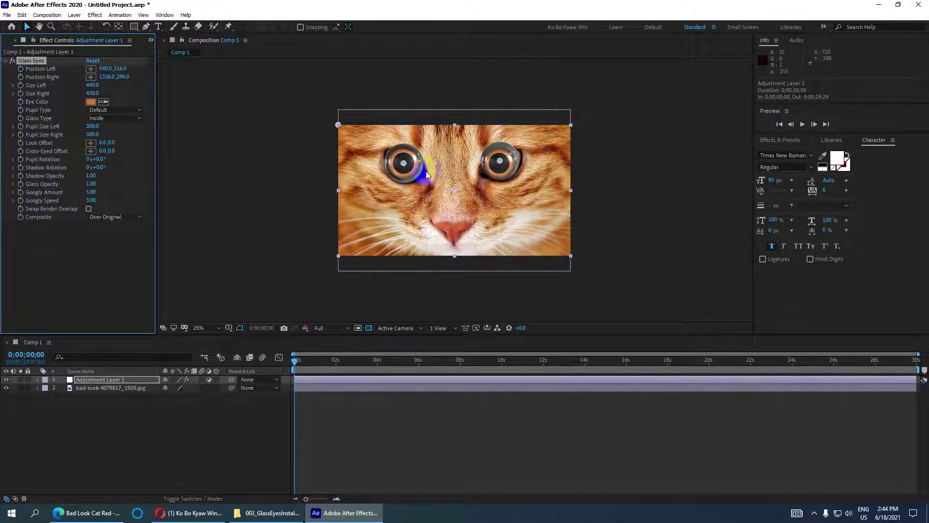
# - Try the Outside, Default and Interior pupil types, then switch Pupil Type to Sparkle
pyautogui.scroll(1, 426, 170)
pyautogui.click(409, 228)
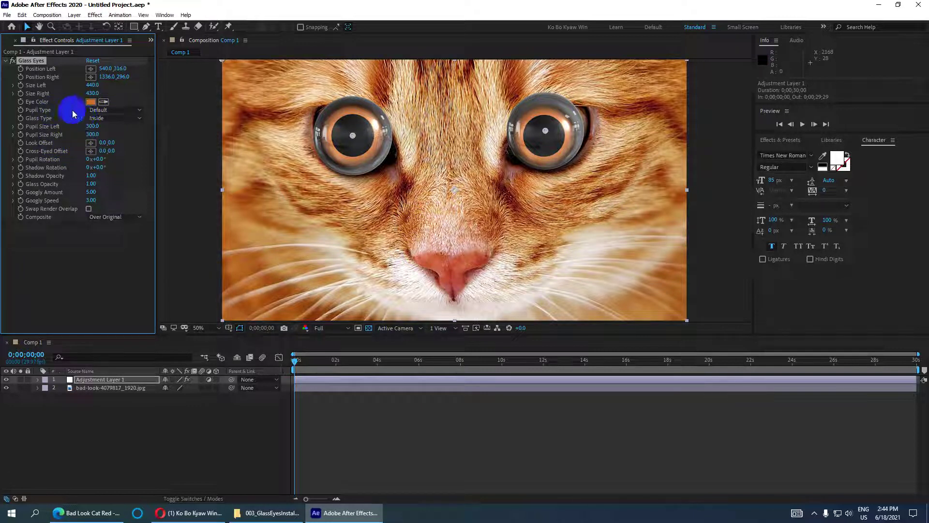
pyautogui.click(98, 111)
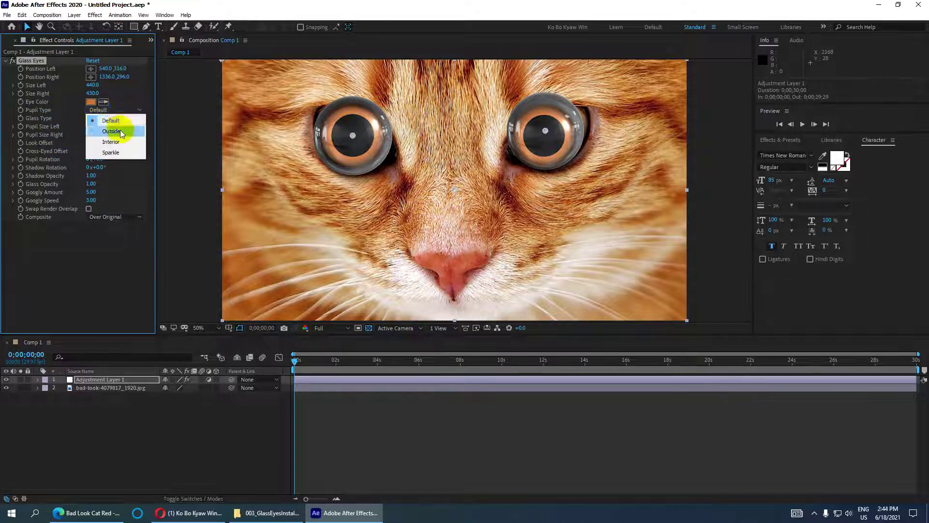
pyautogui.click(121, 132)
pyautogui.click(99, 110)
pyautogui.click(103, 121)
pyautogui.click(100, 119)
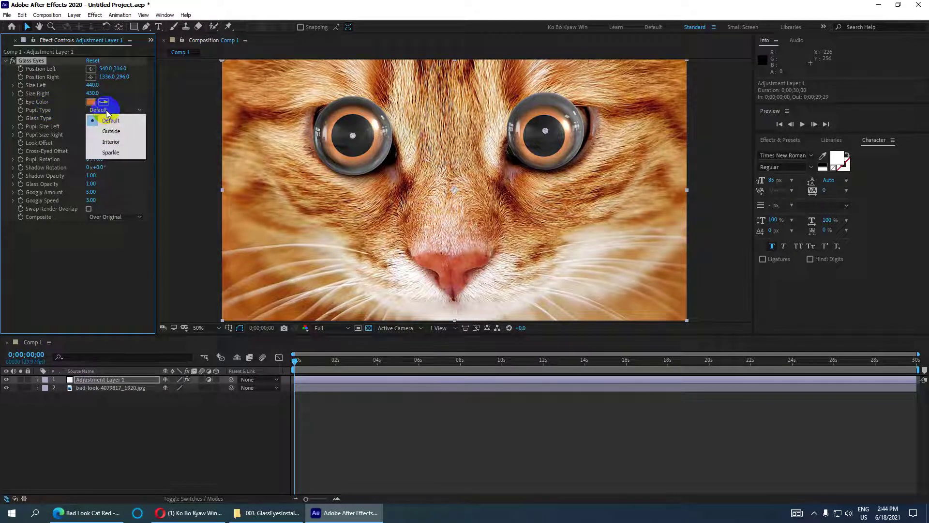
pyautogui.click(103, 128)
pyautogui.click(116, 111)
pyautogui.click(111, 141)
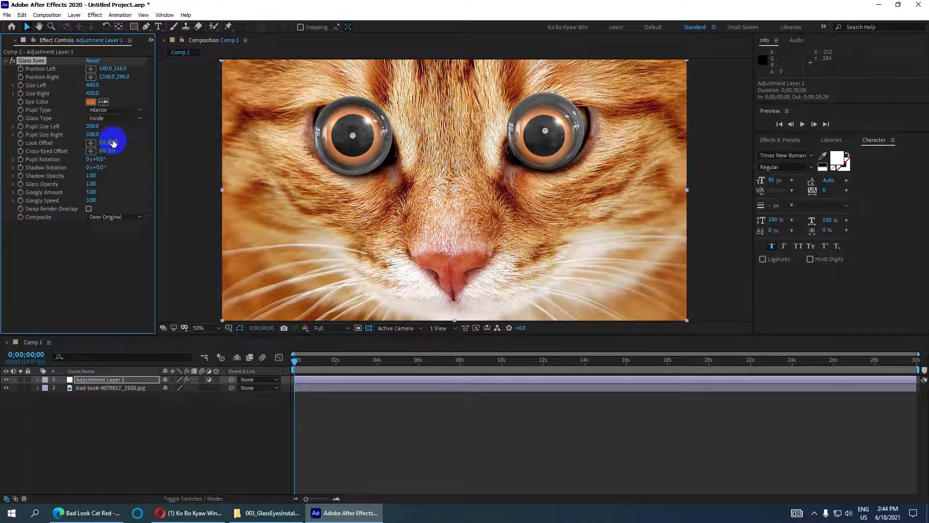
pyautogui.click(116, 110)
pyautogui.click(111, 152)
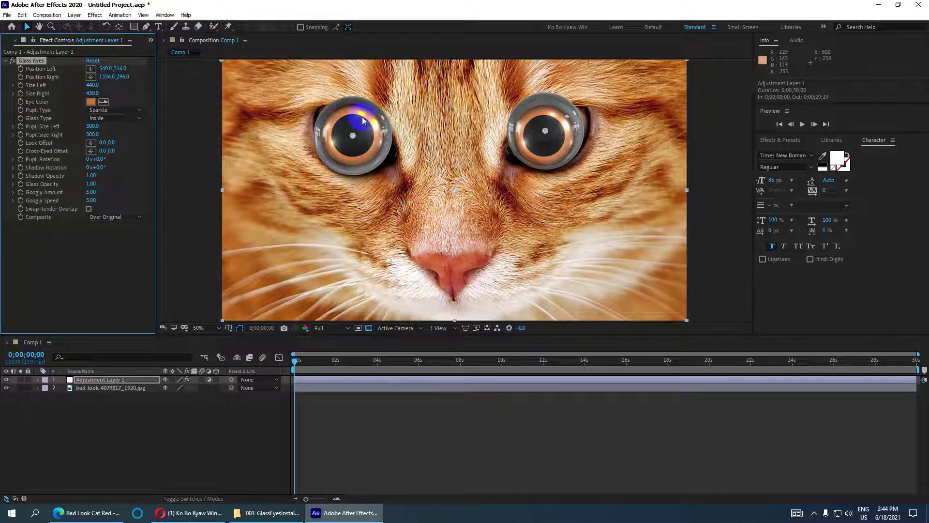
# - Compare Outside and Interior pupils once more, finally keeping Pupil Type on Sparkle
pyautogui.click(105, 111)
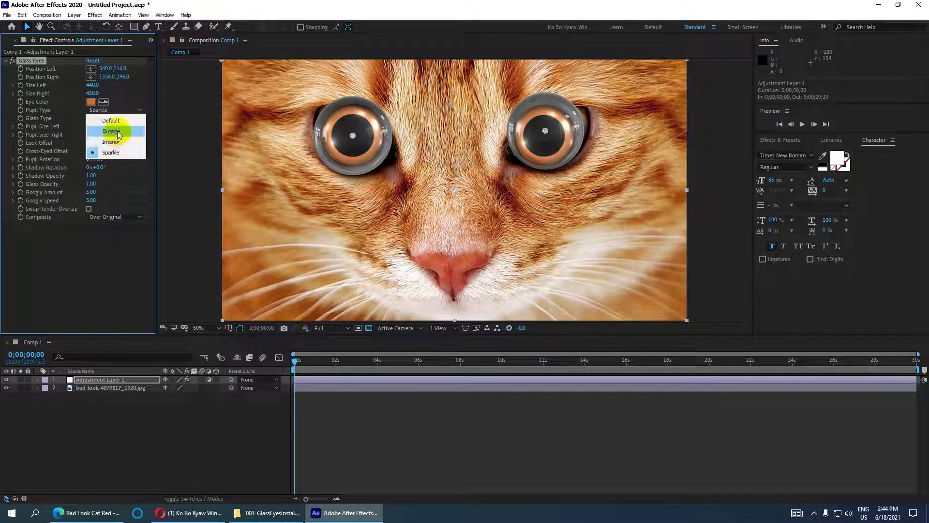
pyautogui.click(117, 131)
pyautogui.click(110, 110)
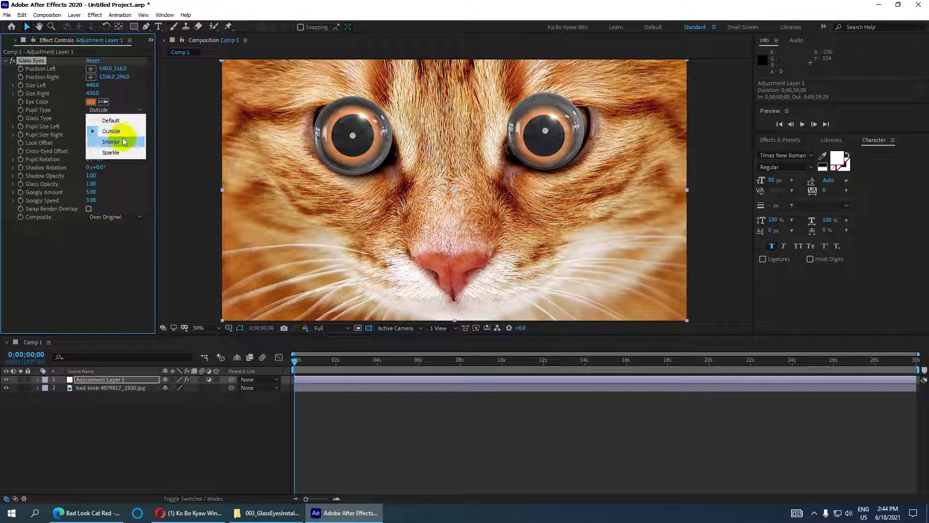
pyautogui.click(111, 142)
pyautogui.click(119, 111)
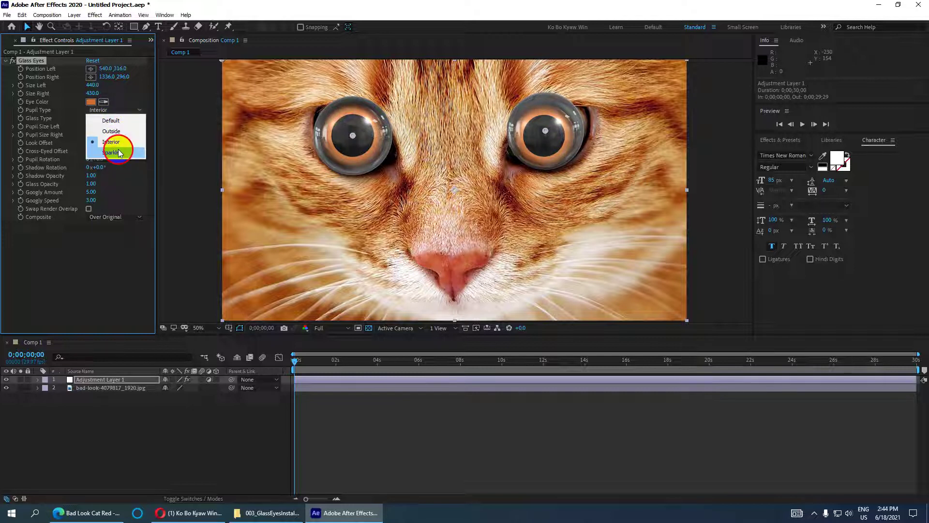
pyautogui.click(118, 150)
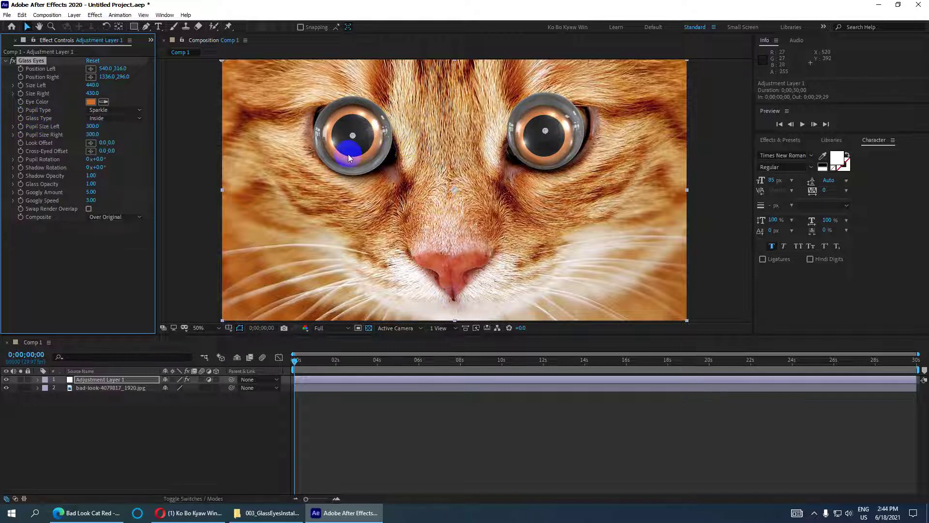
# - Cycle Glass Type through Library, City and Hall, then set it to Outside
pyautogui.click(111, 118)
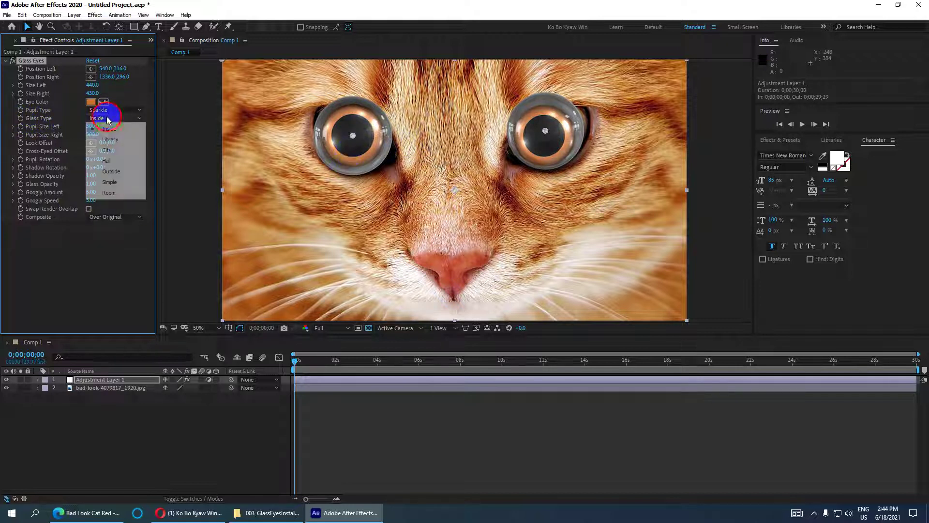
pyautogui.click(108, 140)
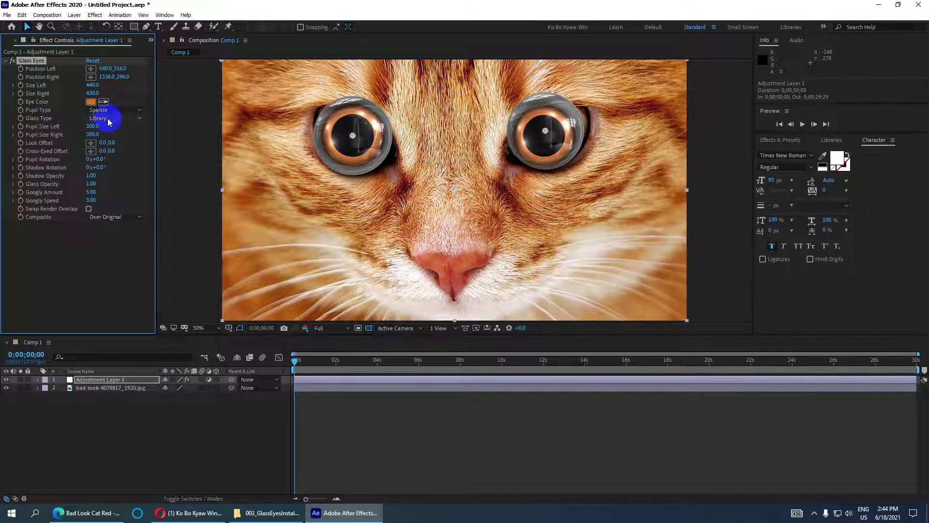
pyautogui.click(111, 118)
pyautogui.click(116, 151)
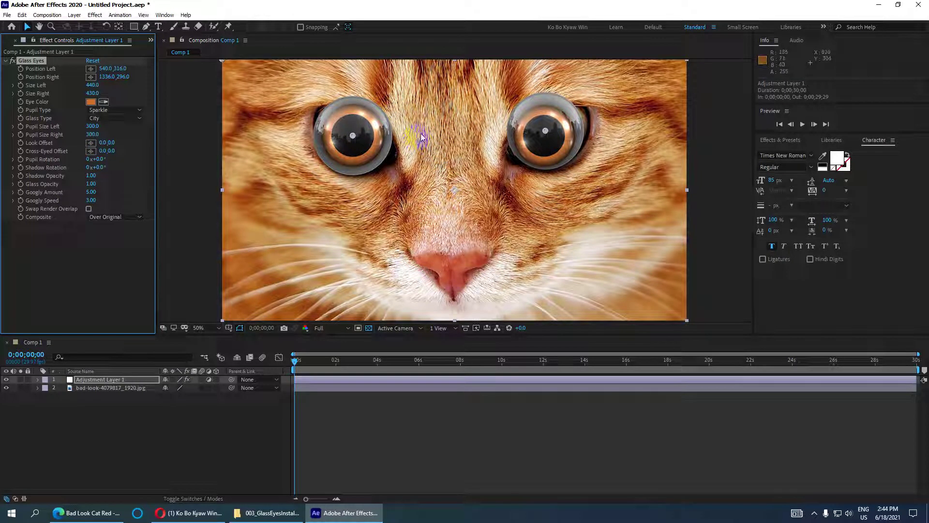
pyautogui.click(123, 118)
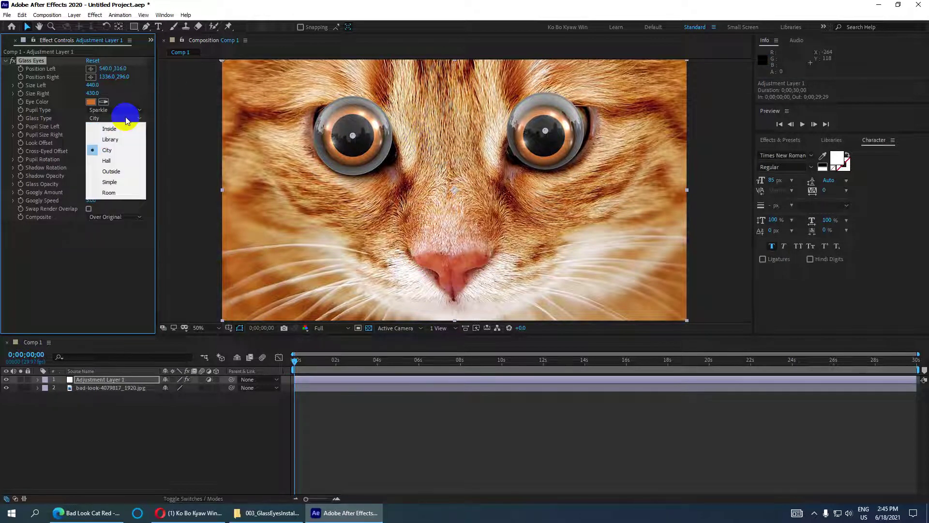
pyautogui.click(122, 162)
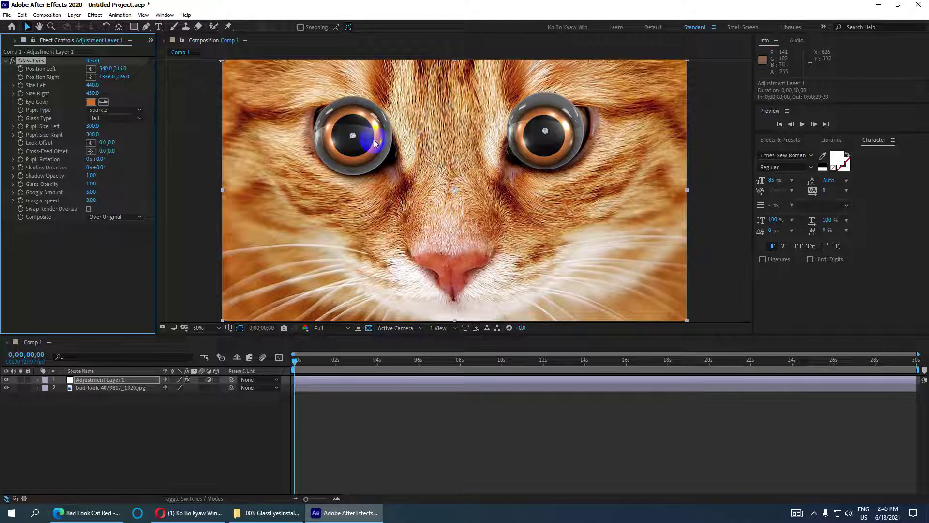
pyautogui.click(121, 119)
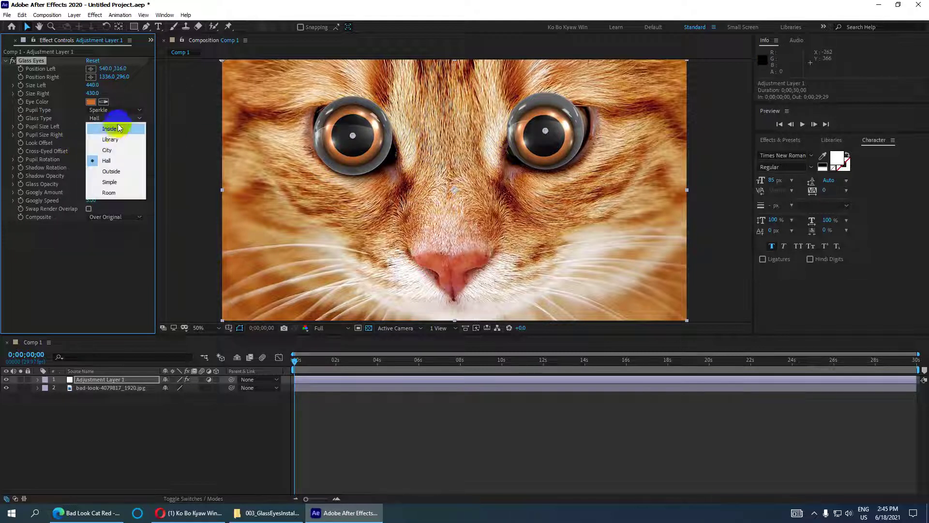
pyautogui.click(118, 173)
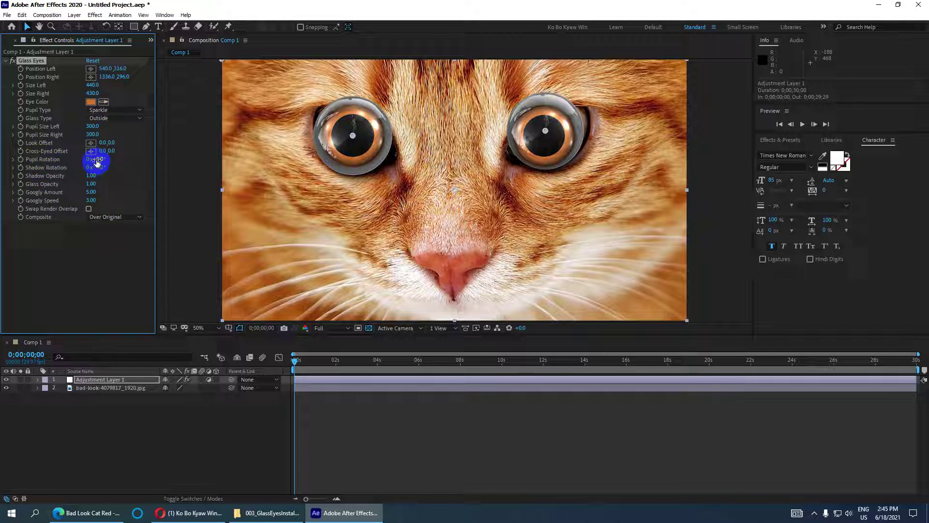
# - Scrub the Cross-Eyed Offset X to 19.0 and tilt Pupil Rotation to about -1°
pyautogui.moveTo(102, 154); pyautogui.dragTo(91, 153)
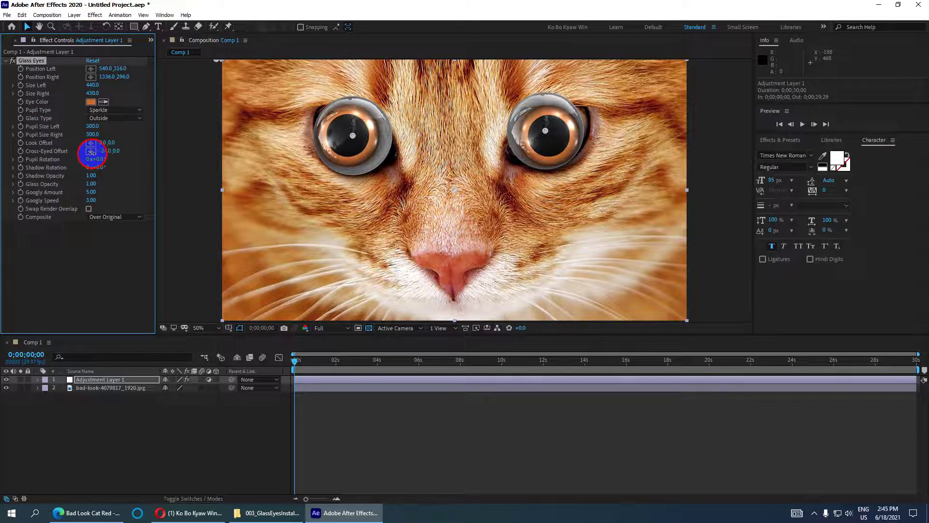
pyautogui.moveTo(92, 153)
pyautogui.mouseDown()
pyautogui.moveTo(129, 154)
pyautogui.moveTo(80, 148)
pyautogui.moveTo(108, 150)
pyautogui.mouseUp()
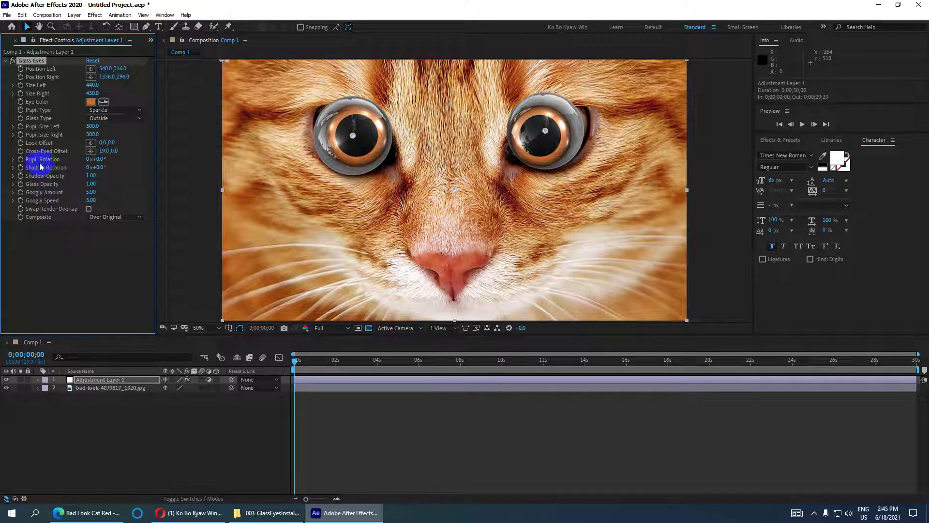
pyautogui.click(108, 160)
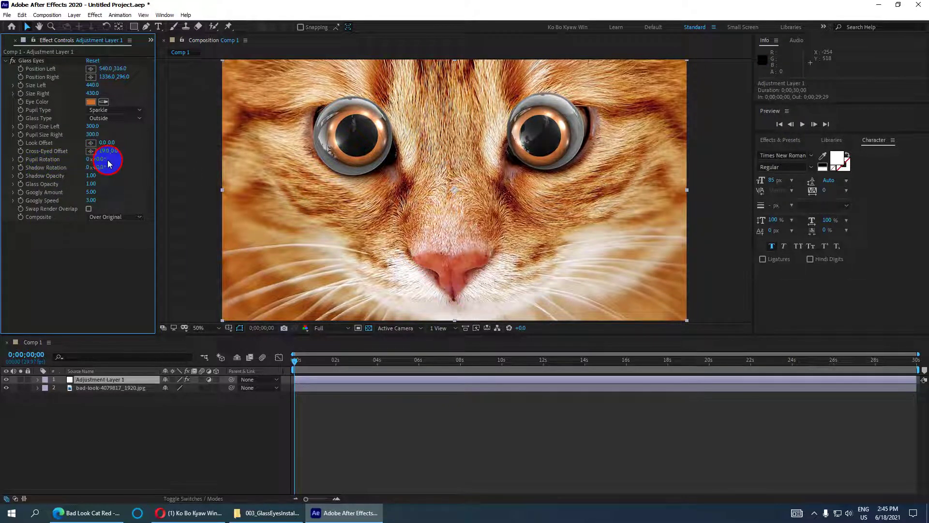
pyautogui.moveTo(101, 160); pyautogui.dragTo(104, 165)
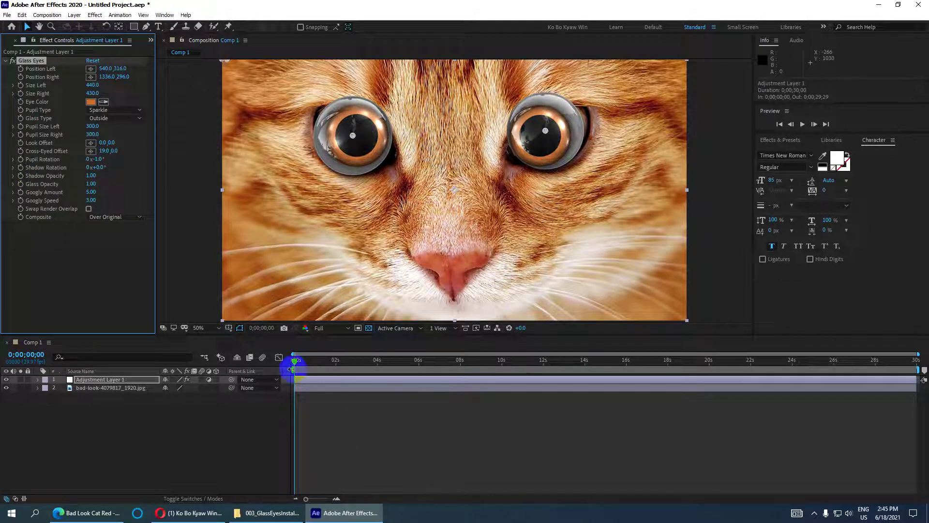
# - Keyframe Pupil Rotation at -1.0°, then edit its value again at 5 seconds
pyautogui.click(280, 358)
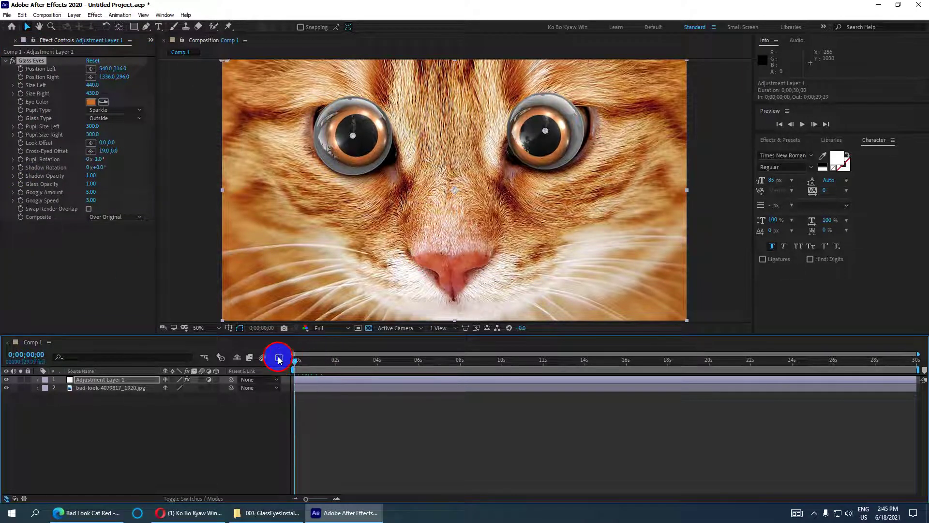
pyautogui.click(20, 163)
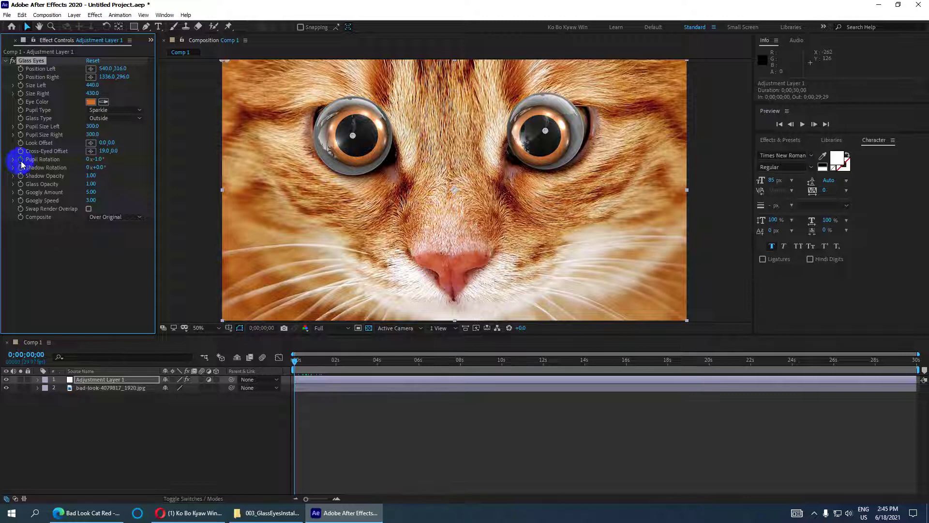
pyautogui.click(40, 356)
pyautogui.click(31, 356)
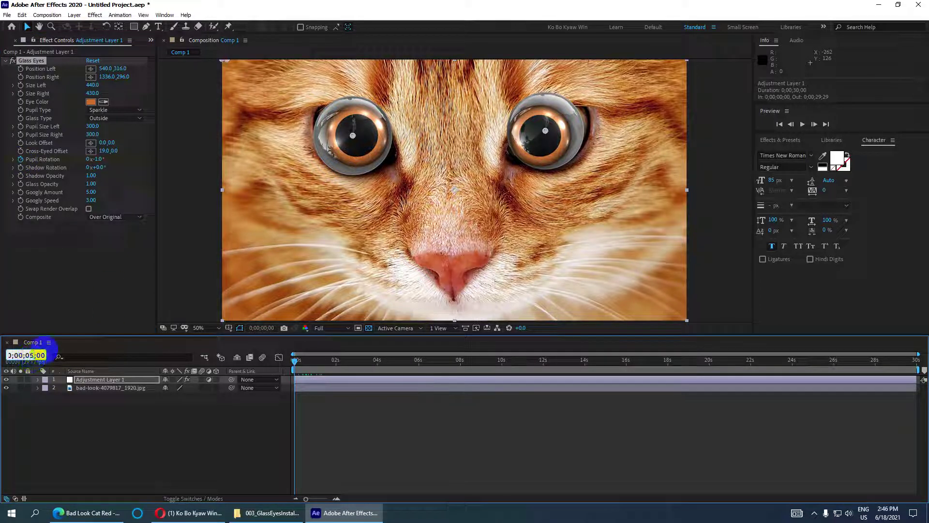
pyautogui.press('Return')
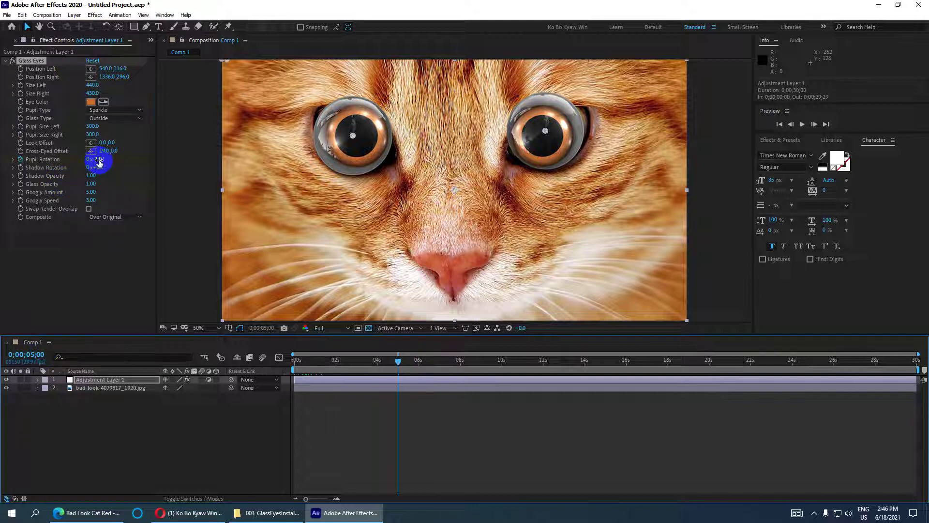
pyautogui.click(99, 160)
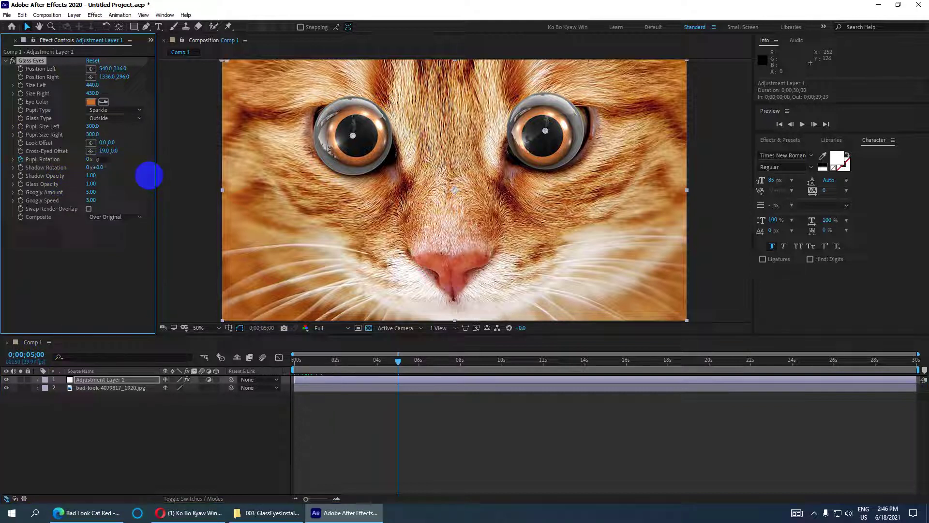
# - Preview the moving googly eyes from the start, then select Adjustment Layer 1
pyautogui.moveTo(386, 359); pyautogui.dragTo(278, 362)
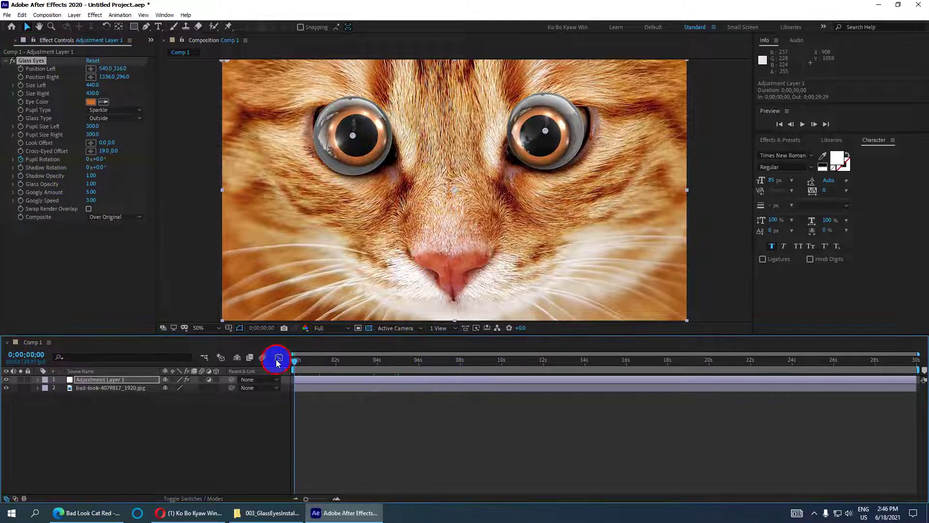
pyautogui.press('space')
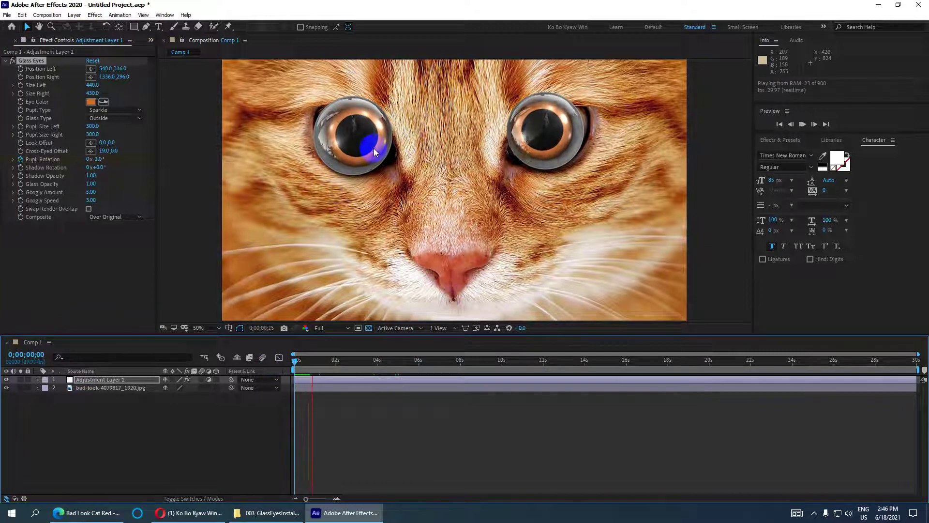
pyautogui.click(111, 381)
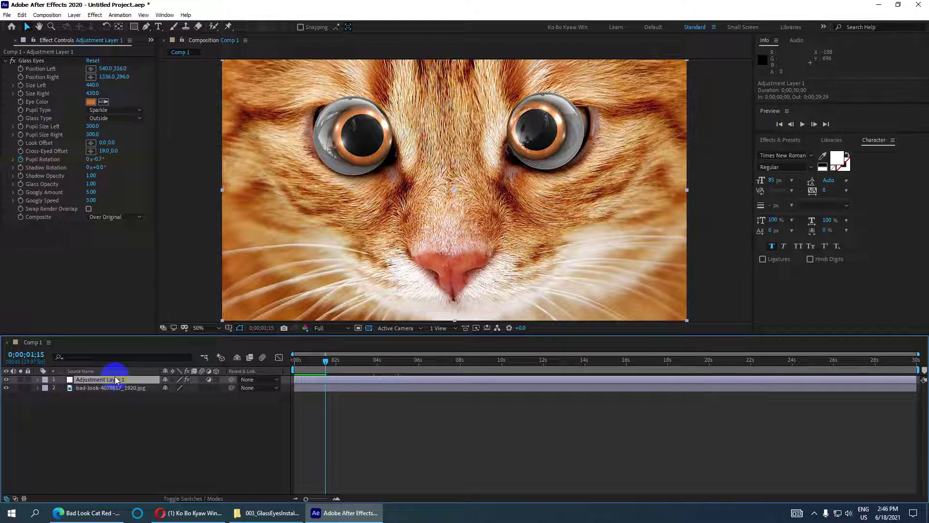
# - Show keyframed properties with U, move the Pupil Rotation end keyframe to 14 seconds, and preview
pyautogui.press('u')
pyautogui.moveTo(386, 393)
pyautogui.mouseDown()
pyautogui.moveTo(406, 402)
pyautogui.moveTo(587, 397)
pyautogui.mouseUp()
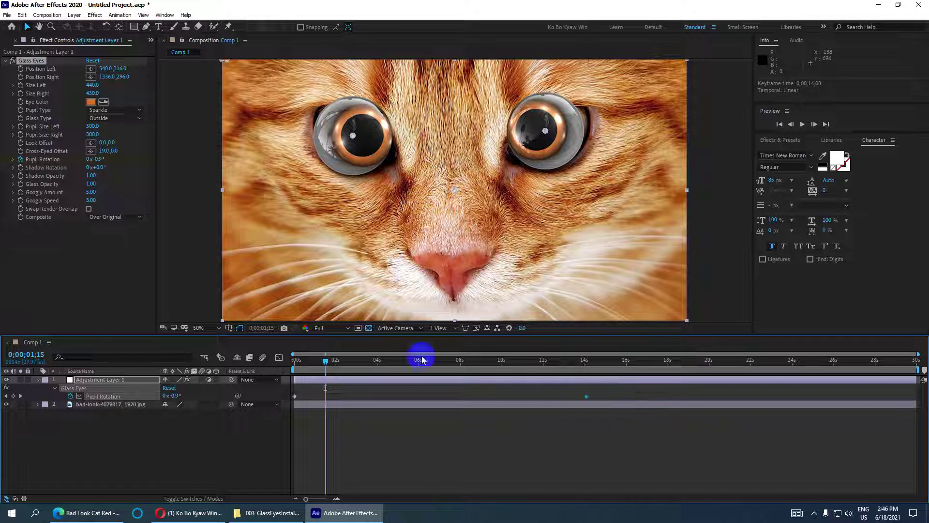
pyautogui.moveTo(324, 361); pyautogui.dragTo(295, 361)
pyautogui.press('space')
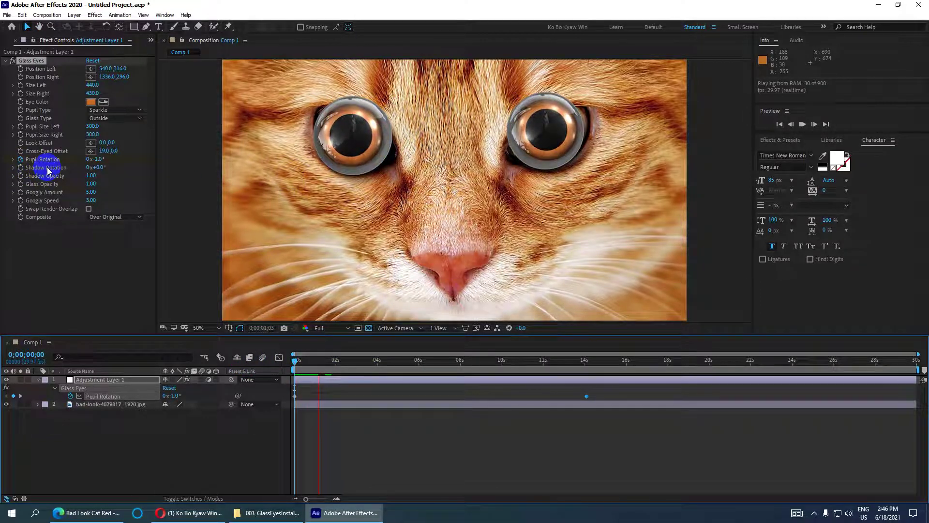
pyautogui.click(320, 382)
pyautogui.moveTo(334, 364)
pyautogui.mouseDown()
pyautogui.moveTo(422, 371)
pyautogui.moveTo(295, 371)
pyautogui.mouseUp()
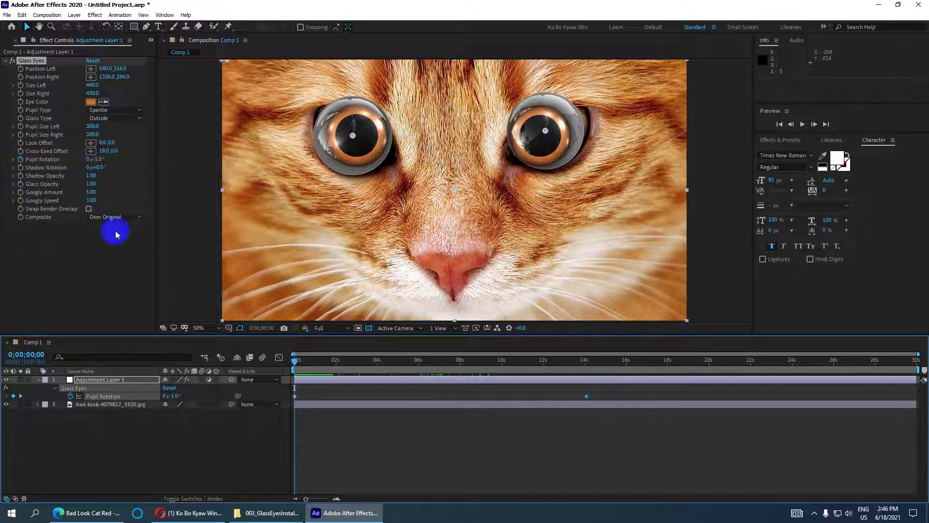
# - Set Shadow Rotation to 1° at the 14-second keyframe
pyautogui.click(16, 166)
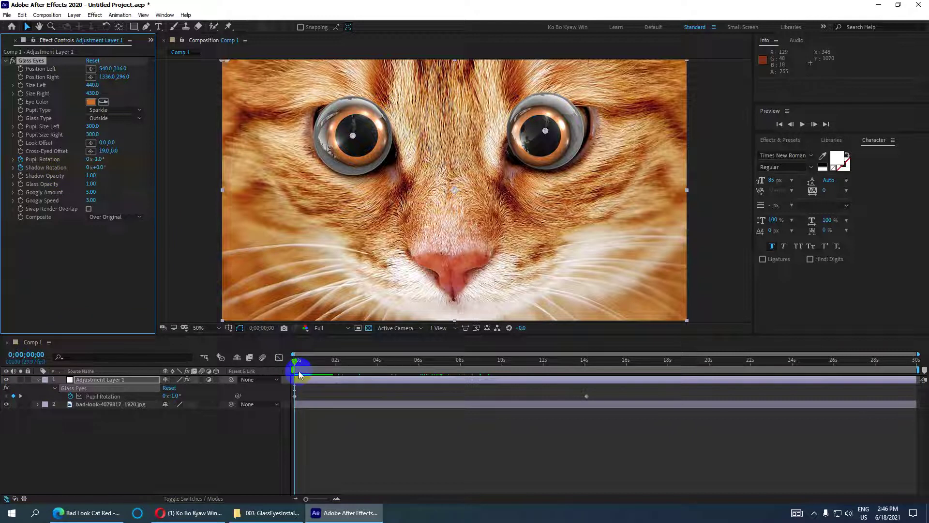
pyautogui.click(21, 396)
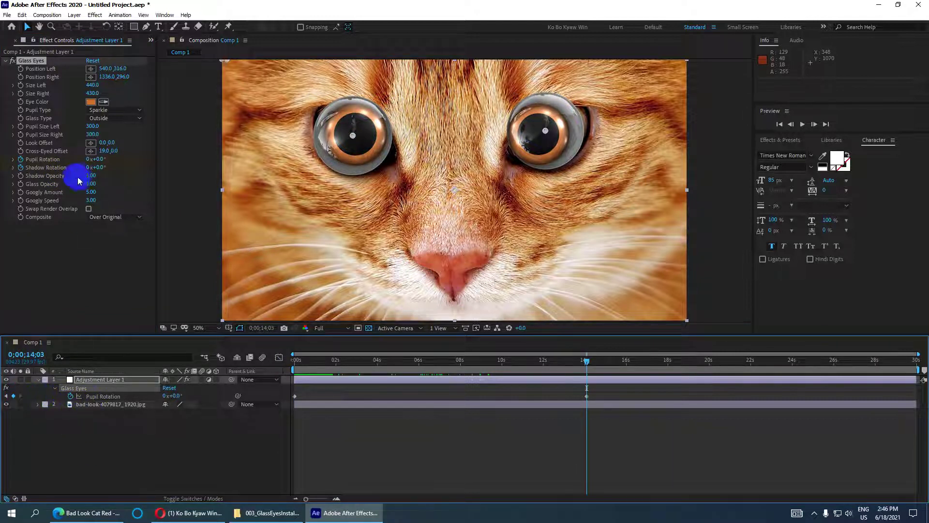
pyautogui.click(98, 168)
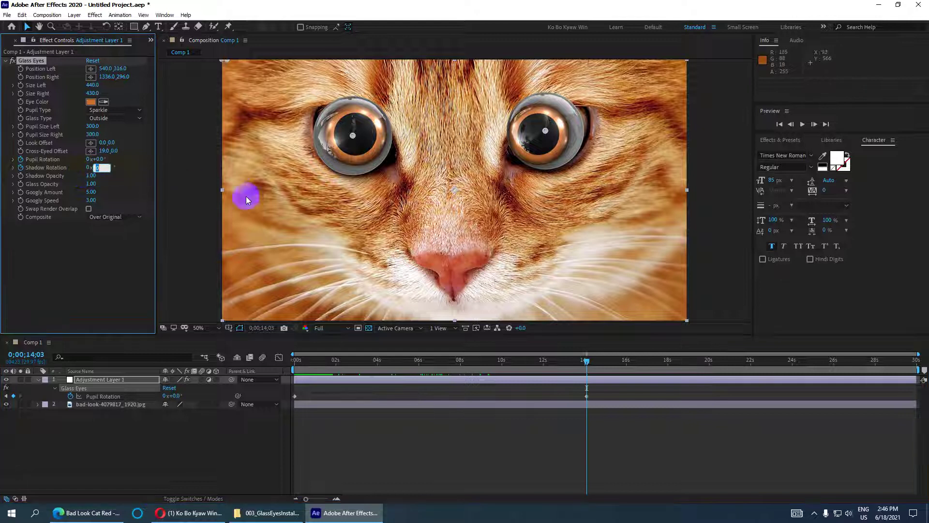
pyautogui.write('1')
pyautogui.press('Return')
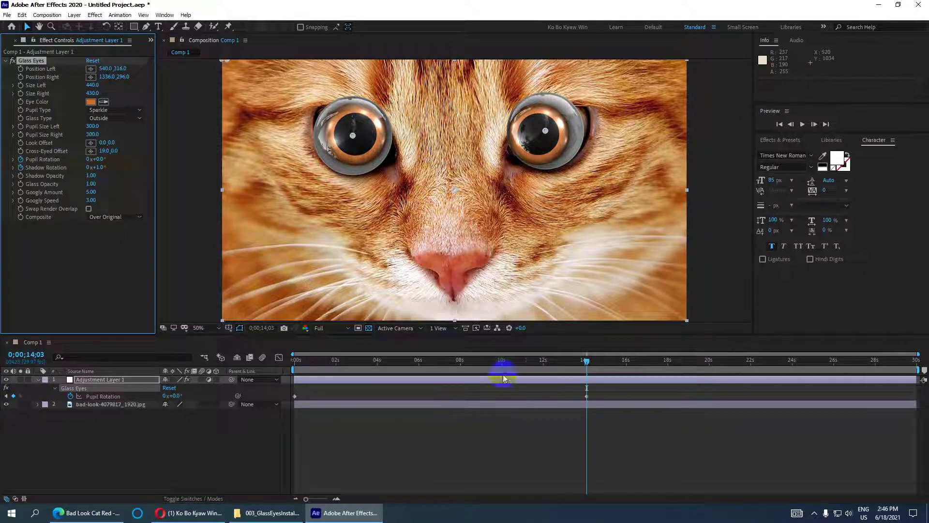
# - Preview the rotation animation from the start of the timeline
pyautogui.moveTo(587, 360); pyautogui.dragTo(294, 361)
pyautogui.press('space')
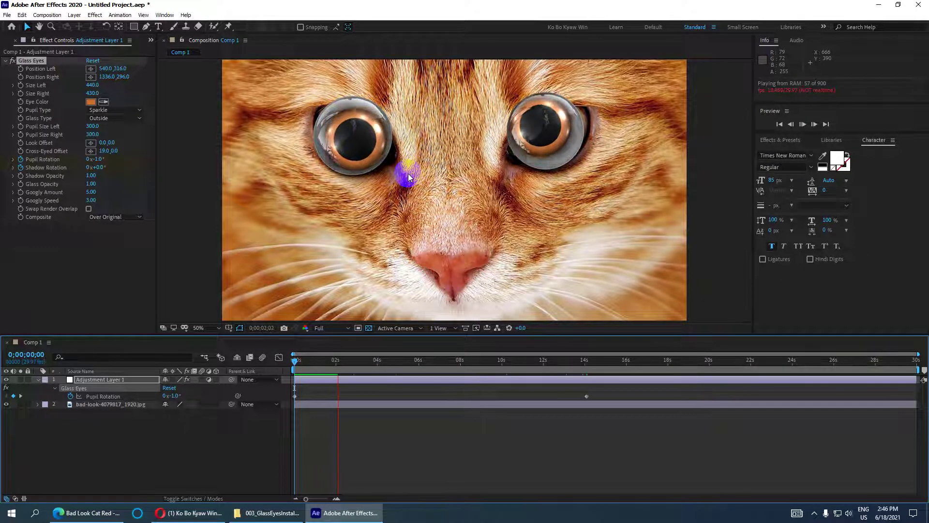
pyautogui.press('space')
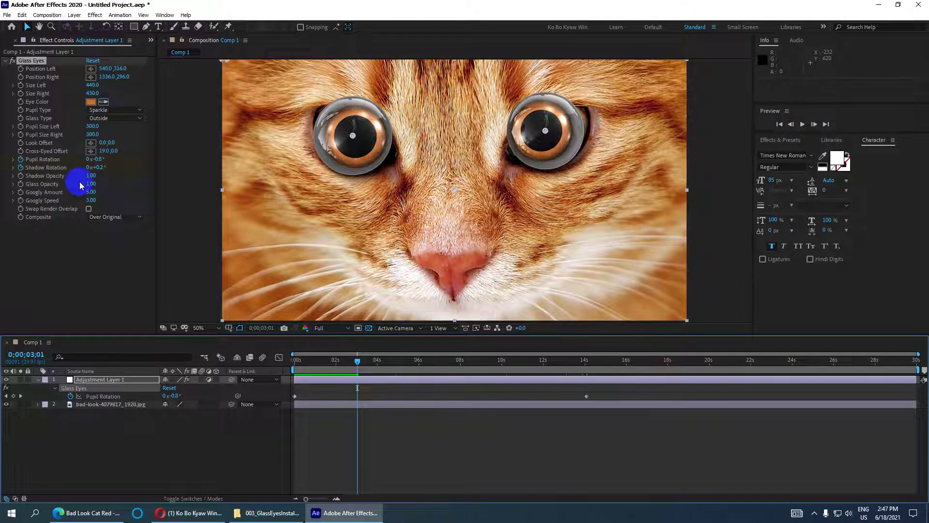
# - Adjust the Shadow Opacity and lower the Glass Opacity to 0.29
pyautogui.moveTo(91, 180); pyautogui.dragTo(213, 189)
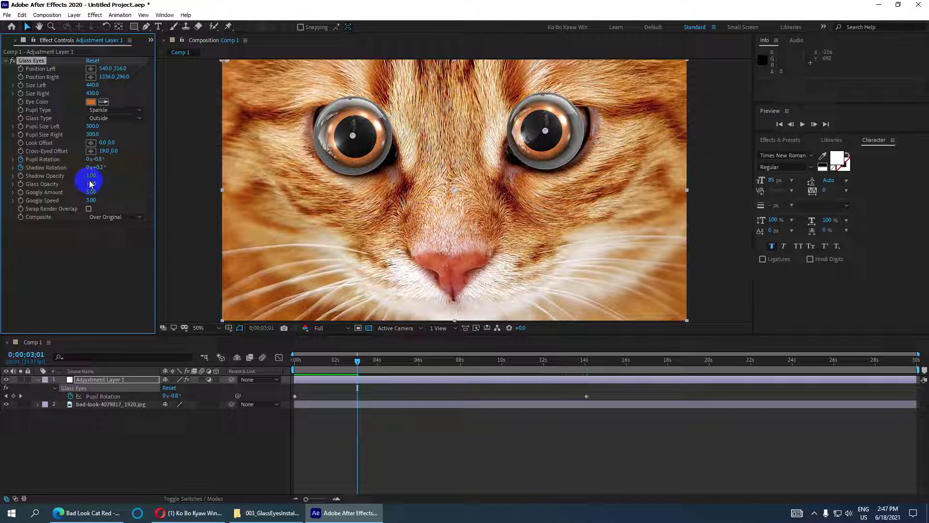
pyautogui.click(216, 196)
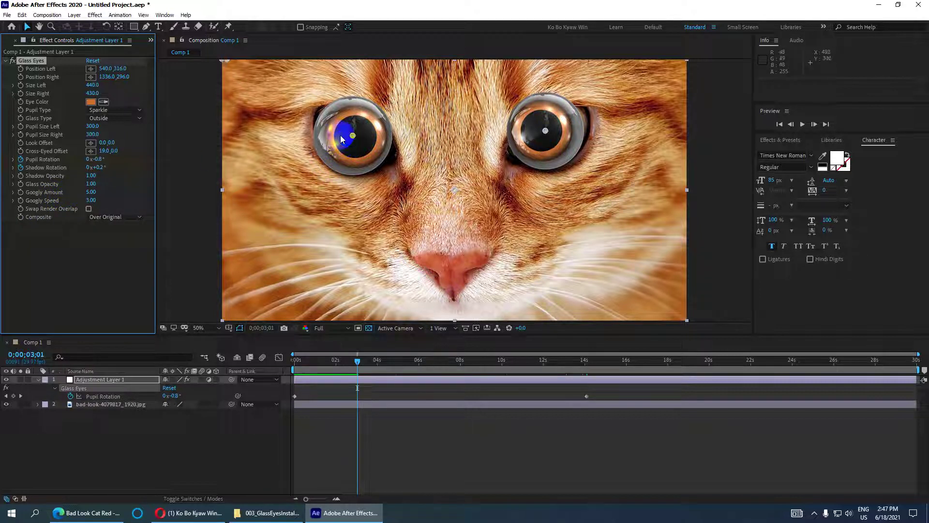
pyautogui.moveTo(94, 187); pyautogui.dragTo(106, 188)
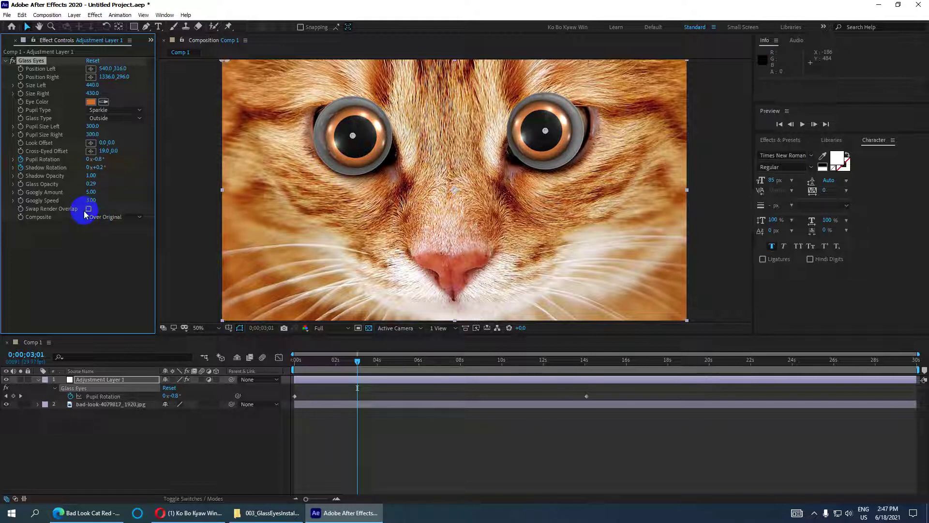
# - Set Googly Speed to 0.00 and return the current time to 0 seconds
pyautogui.moveTo(91, 200); pyautogui.dragTo(77, 201)
pyautogui.click(96, 199)
pyautogui.press('Return')
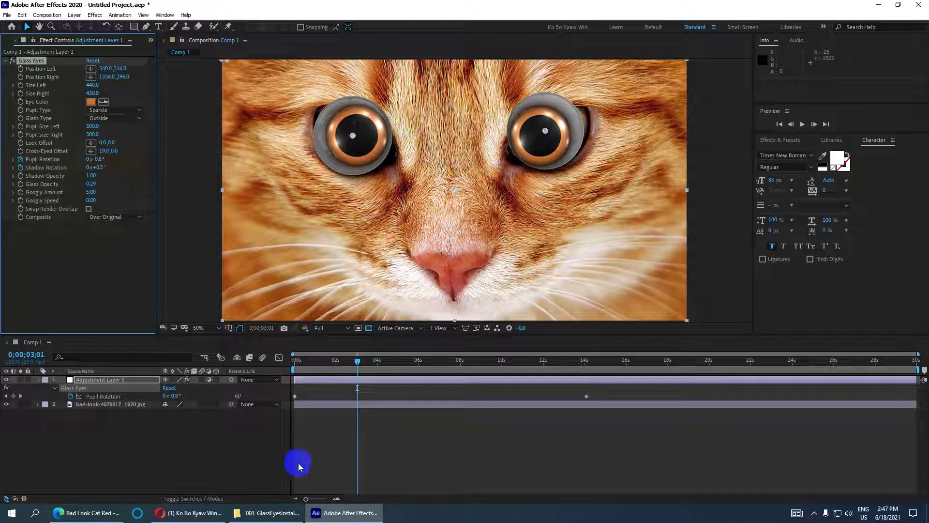
pyautogui.click(356, 362)
pyautogui.moveTo(355, 363); pyautogui.dragTo(193, 369)
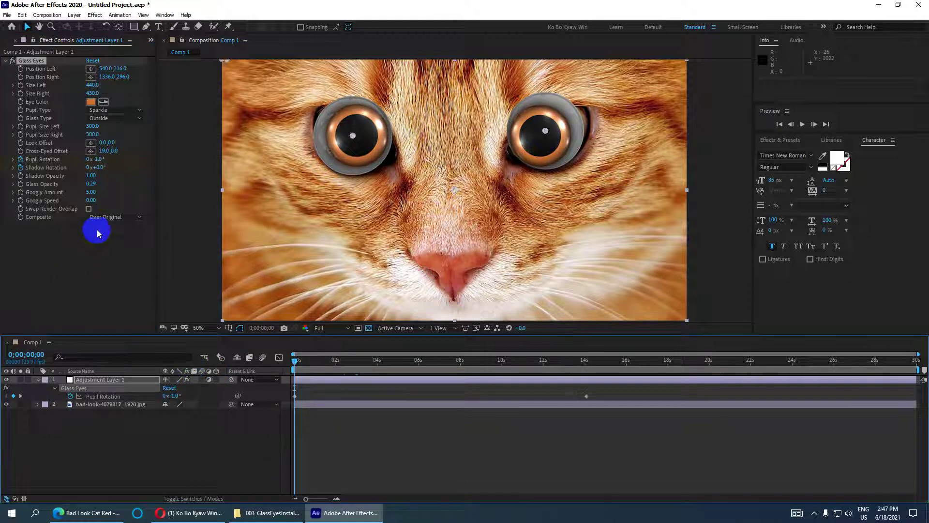
# - Keyframe Googly Speed and raise it to 5.00 at the 14-second keyframe
pyautogui.click(21, 198)
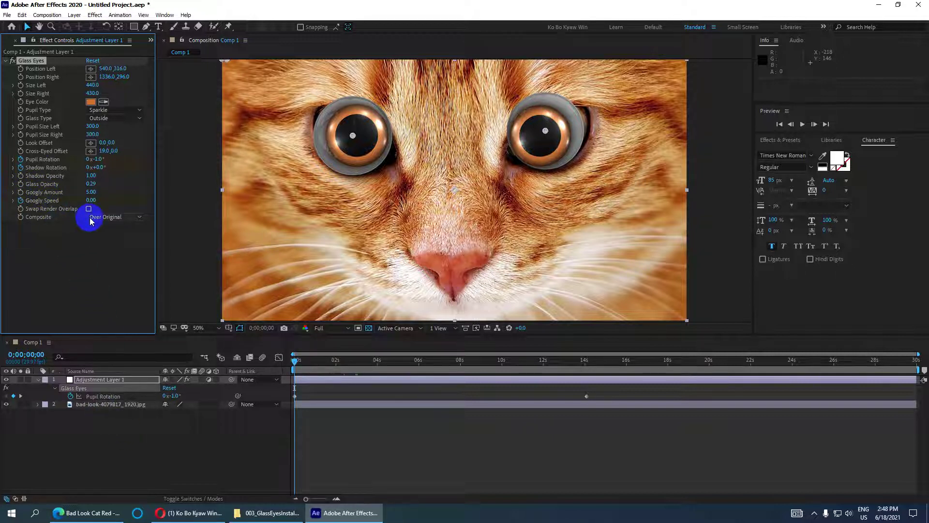
pyautogui.click(20, 396)
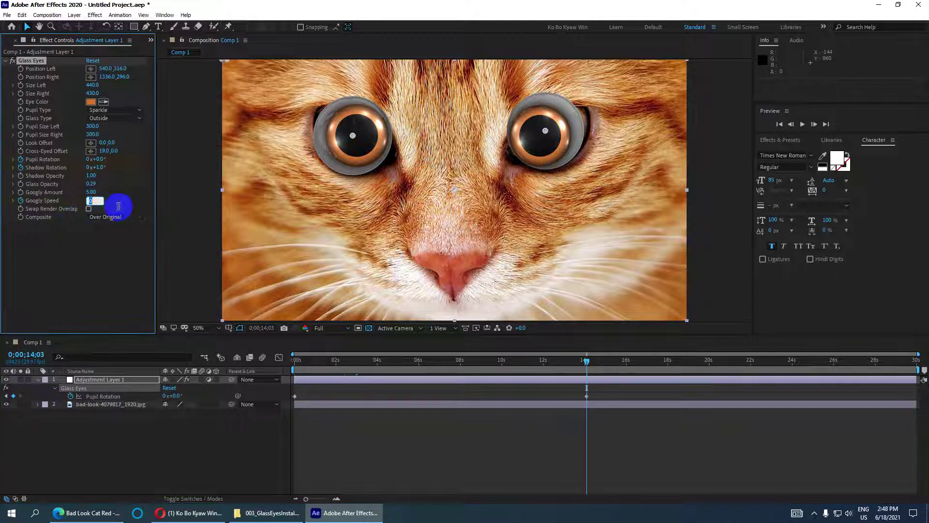
pyautogui.moveTo(82, 209); pyautogui.dragTo(194, 203)
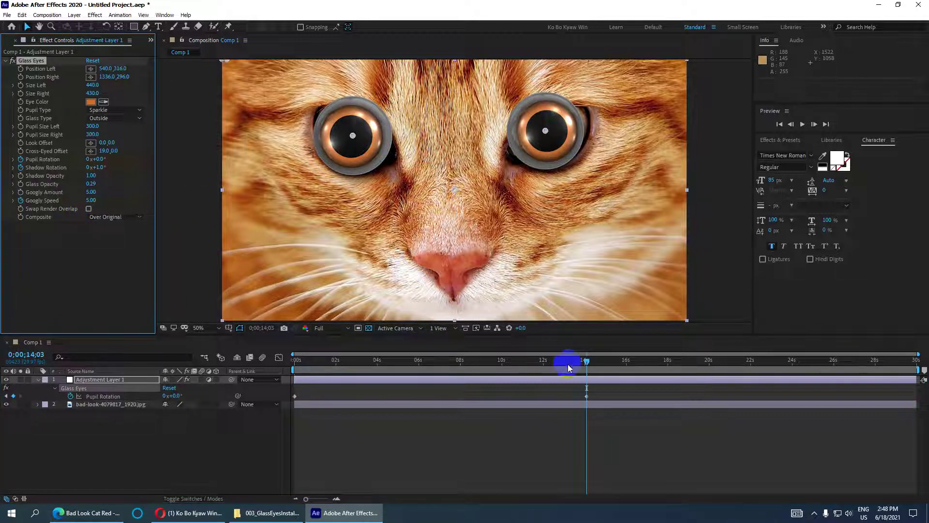
# - Preview the wobbling eyes from frame 0
pyautogui.moveTo(587, 363); pyautogui.dragTo(261, 357)
pyautogui.press('space')
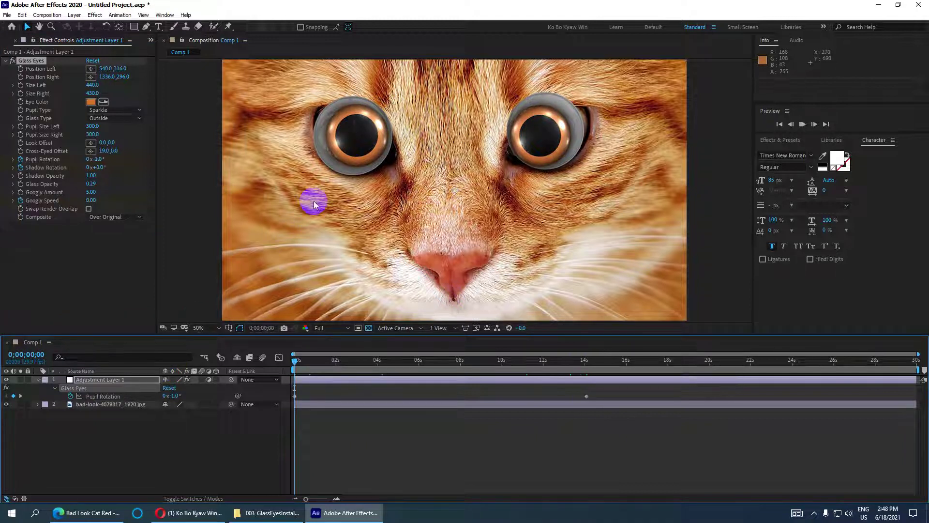
pyautogui.click(547, 135)
pyautogui.click(377, 155)
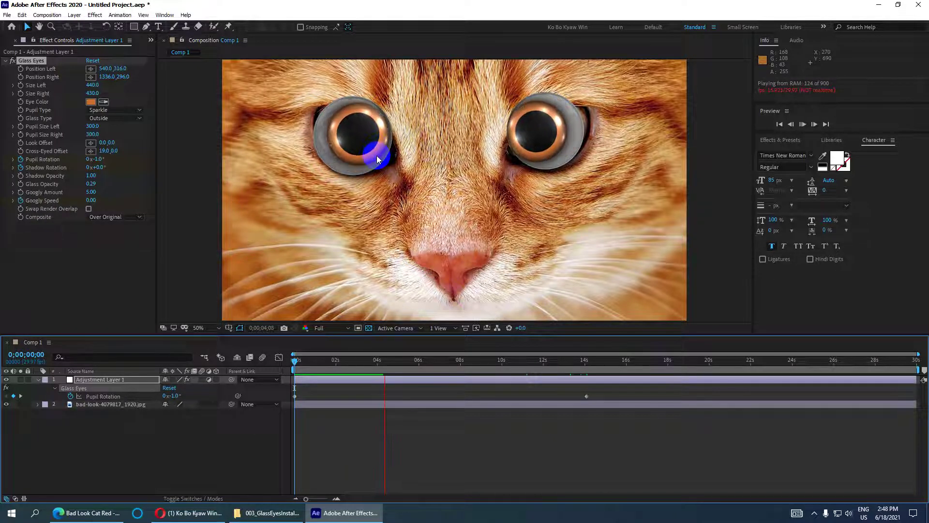
pyautogui.click(220, 207)
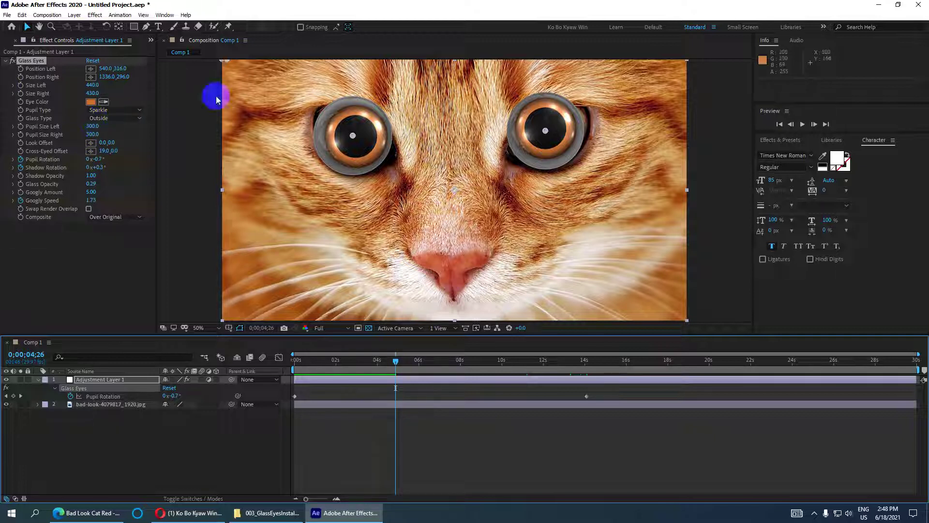
# - Select Adjustment Layer 1 and cancel the Save As dialog
pyautogui.click(106, 378)
pyautogui.hotkey('ctrl', 's')
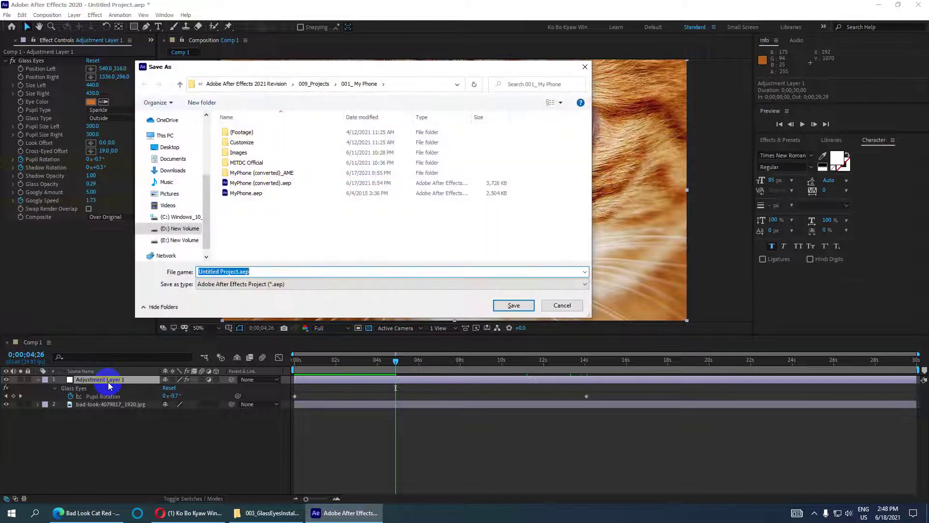
pyautogui.click(585, 70)
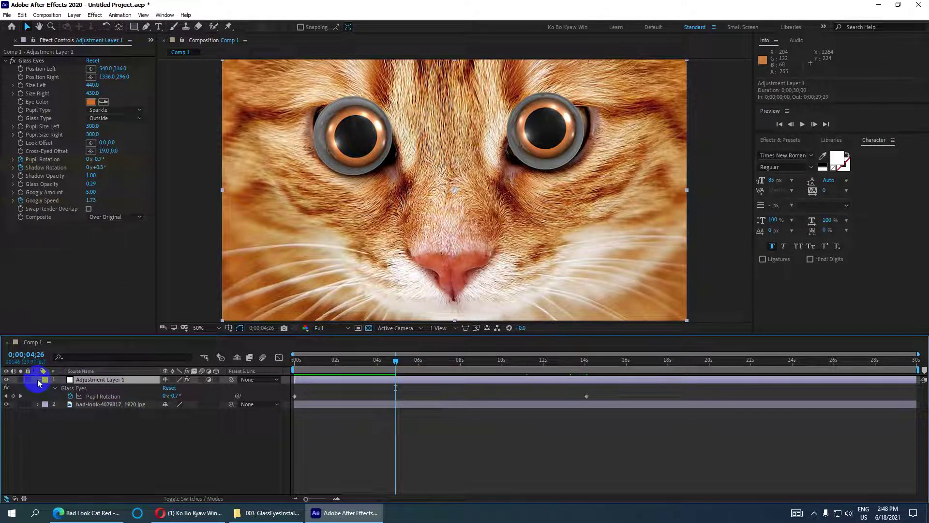
# - Collapse Adjustment Layer 1 and switch off its visibility so the cat's blue eyes show
pyautogui.click(38, 380)
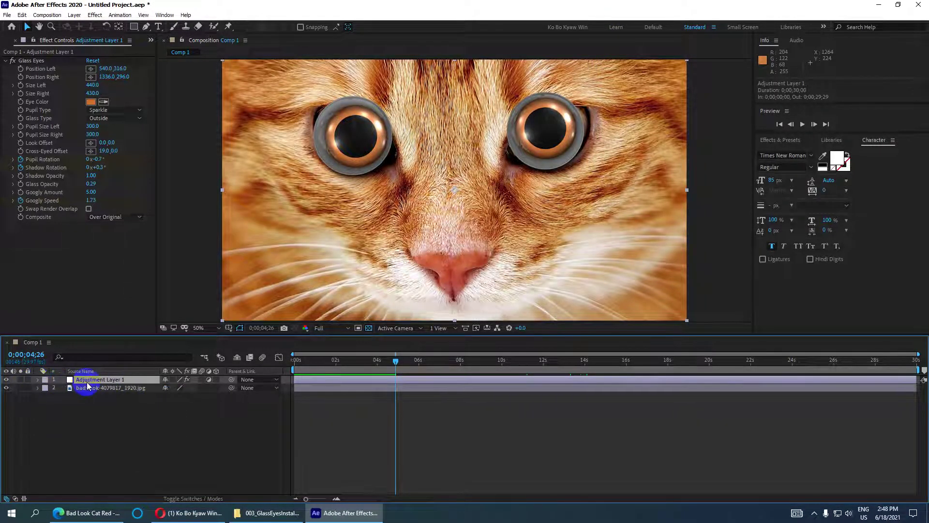
pyautogui.click(7, 381)
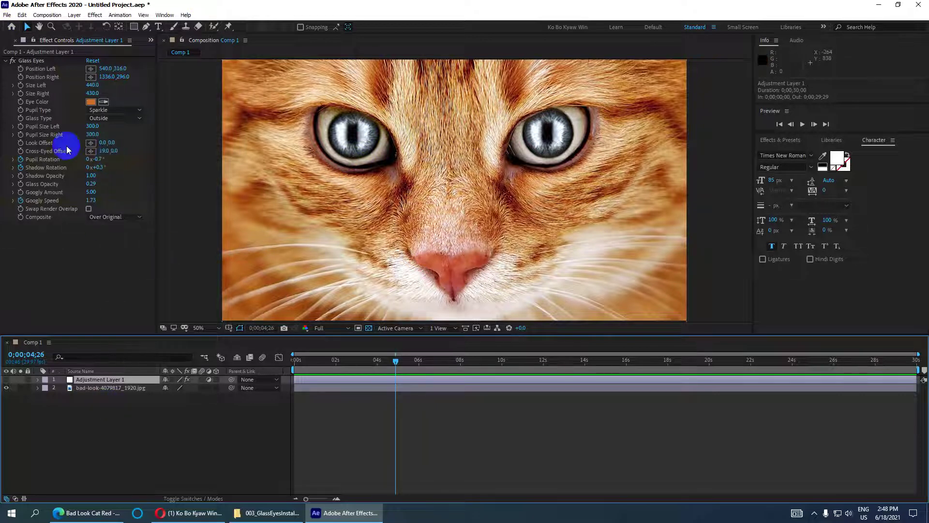
pyautogui.press('p')
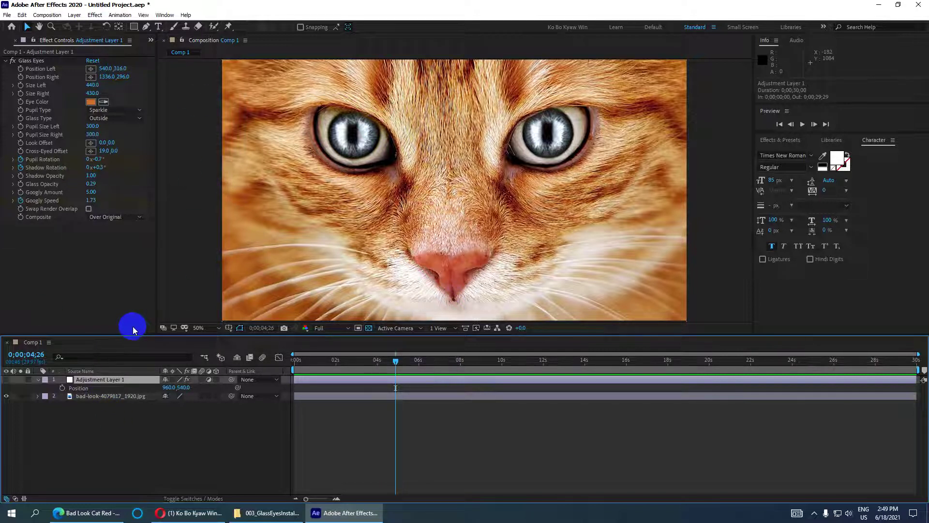
# - Choose the Pen tool for mask drawing and select the cat photo layer
pyautogui.press('g')
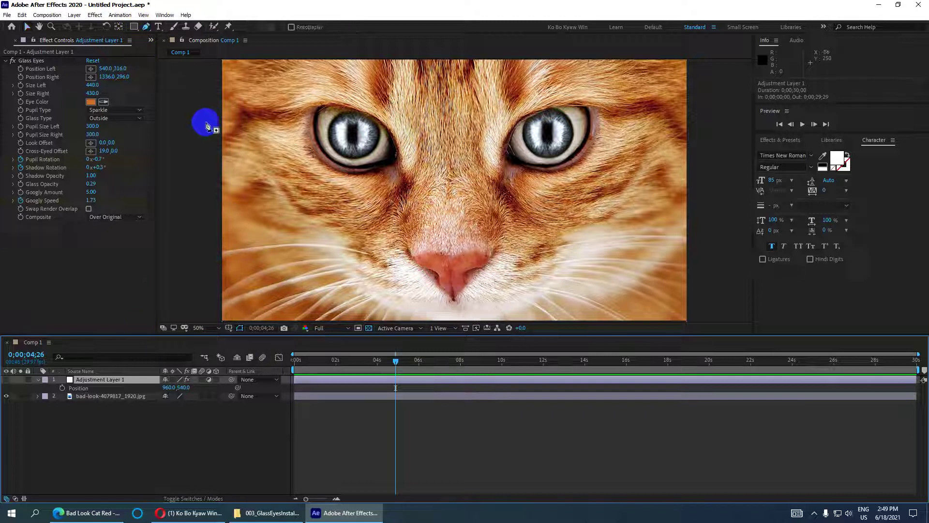
pyautogui.click(148, 30)
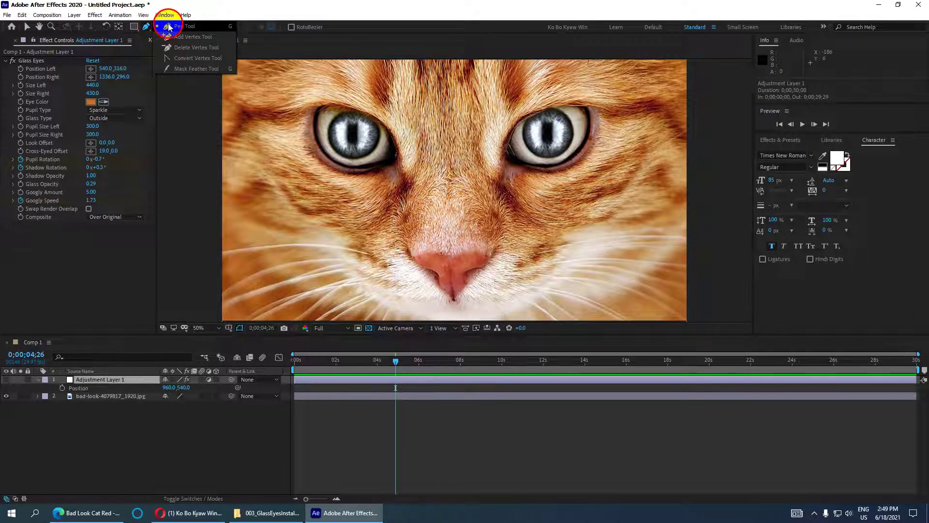
pyautogui.click(196, 27)
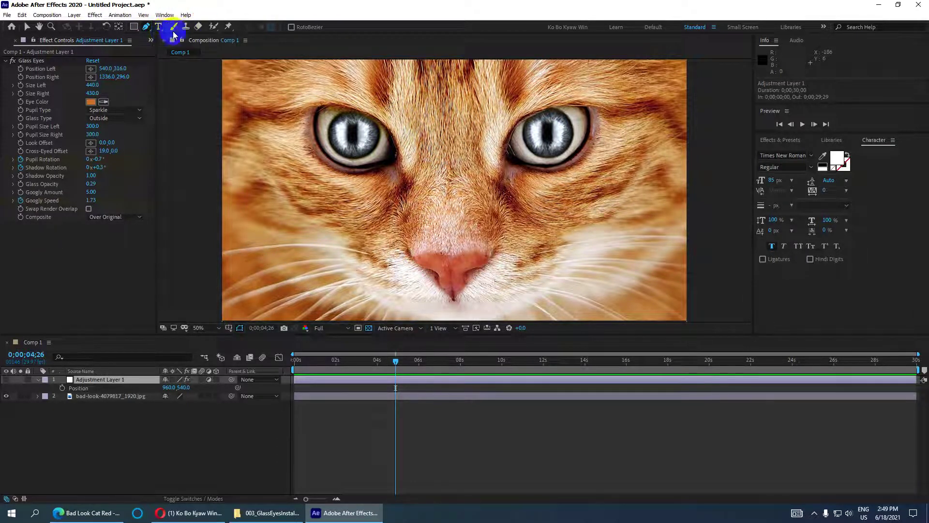
pyautogui.click(38, 380)
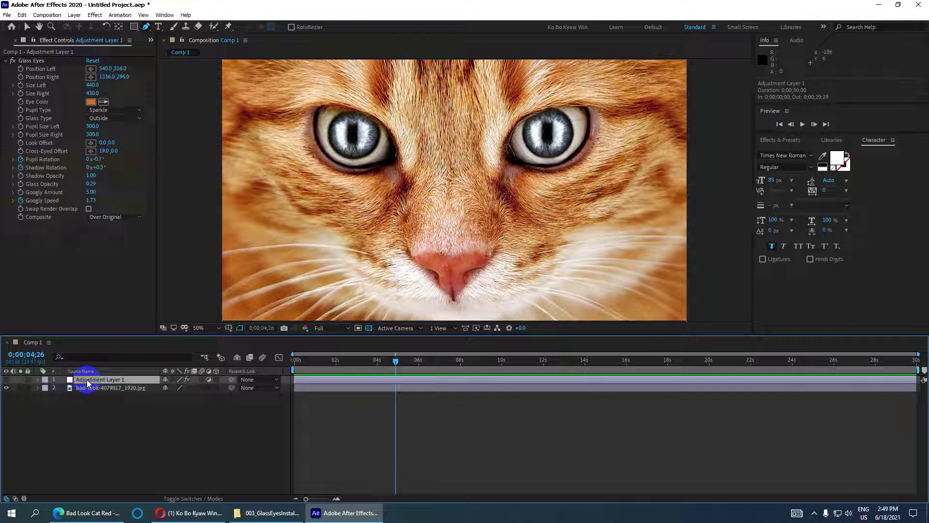
pyautogui.click(146, 27)
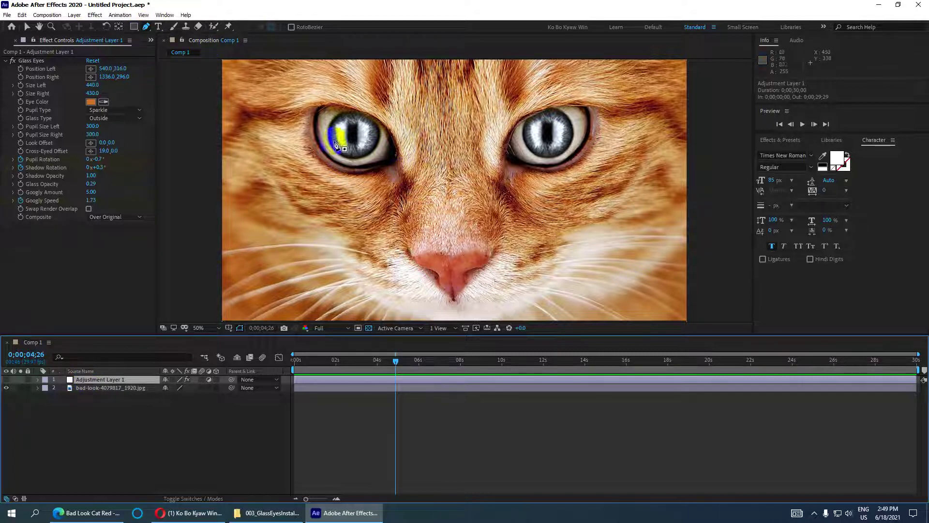
pyautogui.click(100, 388)
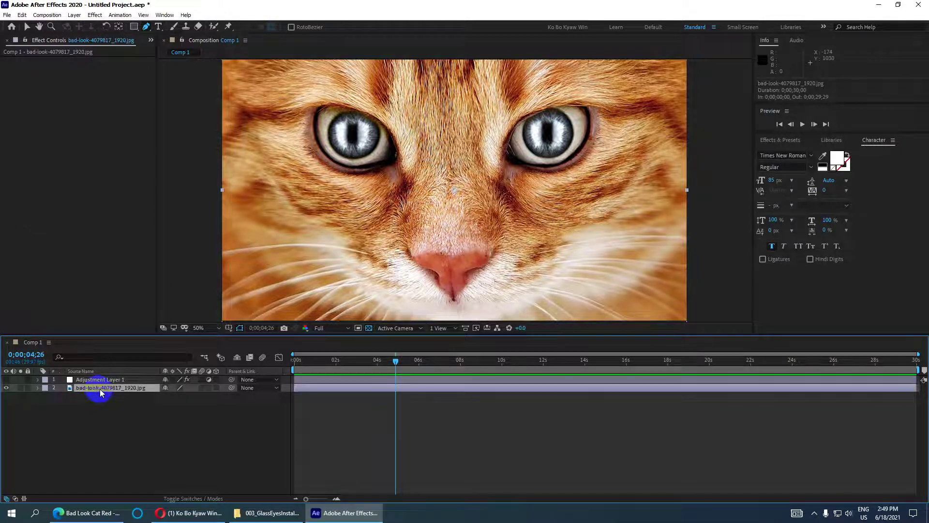
# - Draw a closed curved mask around the cat's left eye
pyautogui.click(328, 159)
pyautogui.moveTo(317, 104); pyautogui.dragTo(338, 110)
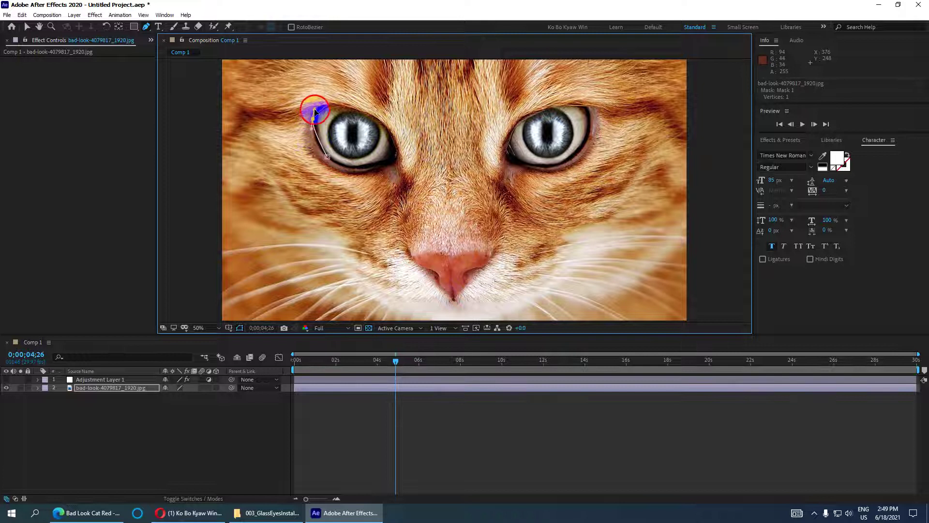
pyautogui.moveTo(393, 137); pyautogui.dragTo(400, 162)
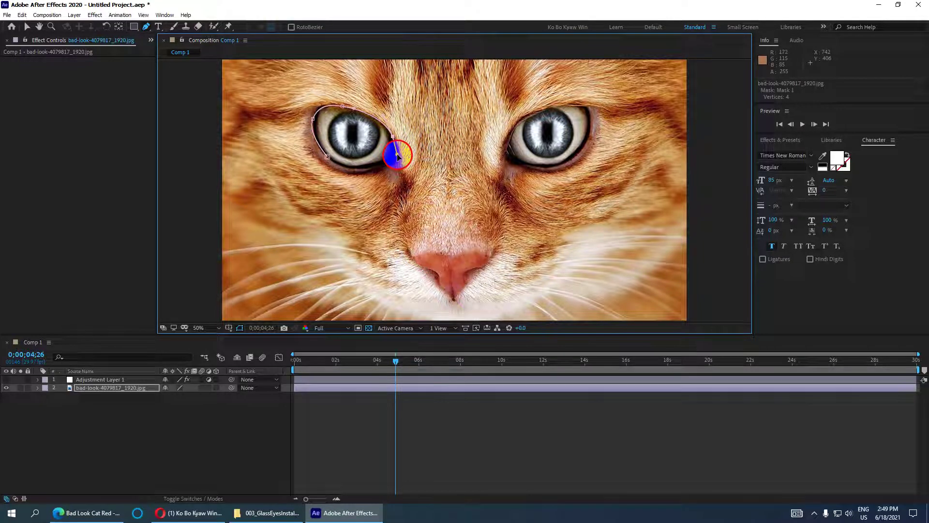
pyautogui.moveTo(385, 156)
pyautogui.mouseDown()
pyautogui.moveTo(389, 167)
pyautogui.moveTo(333, 165)
pyautogui.mouseUp()
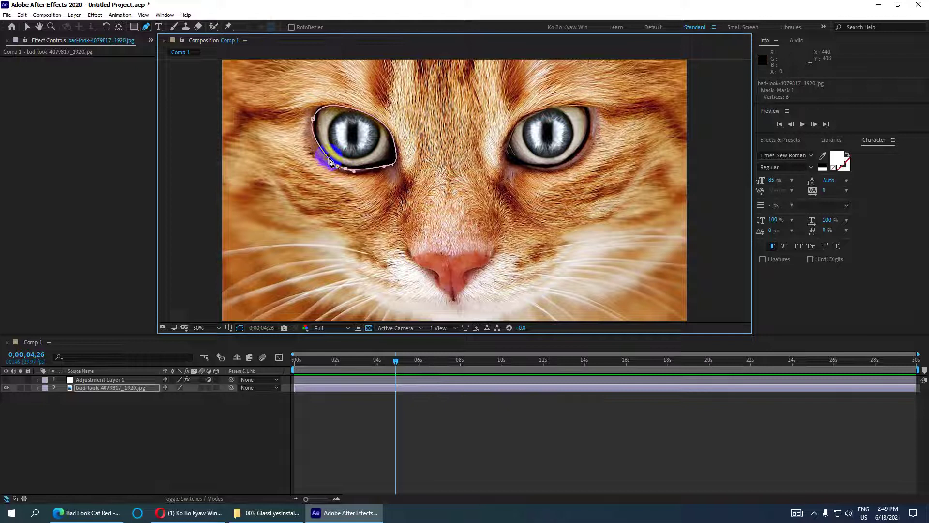
pyautogui.click(328, 159)
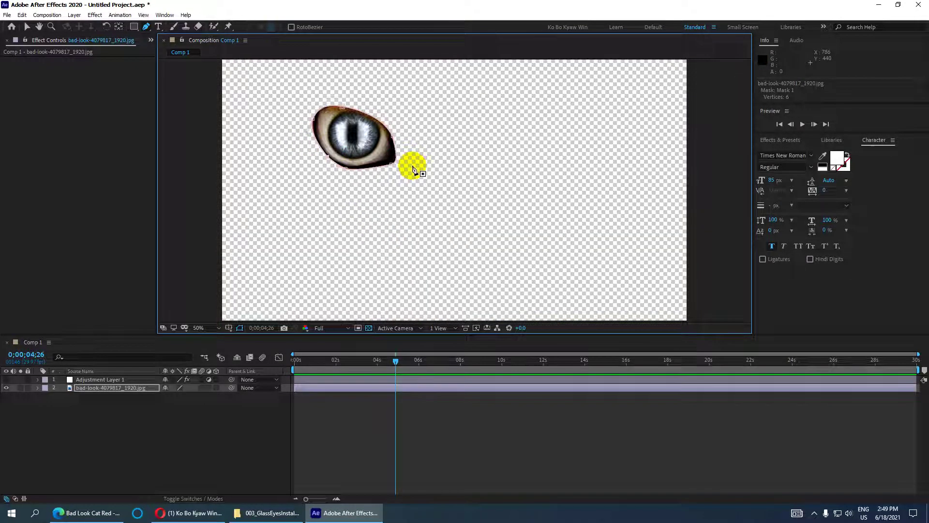
pyautogui.click(92, 389)
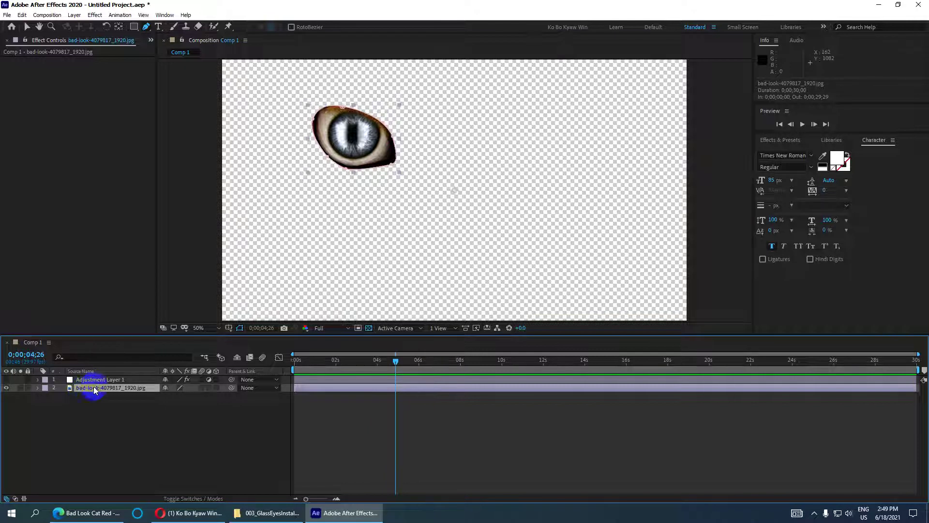
# - Reveal the photo layer's masks and set Mask 1 mode to None
pyautogui.press('m')
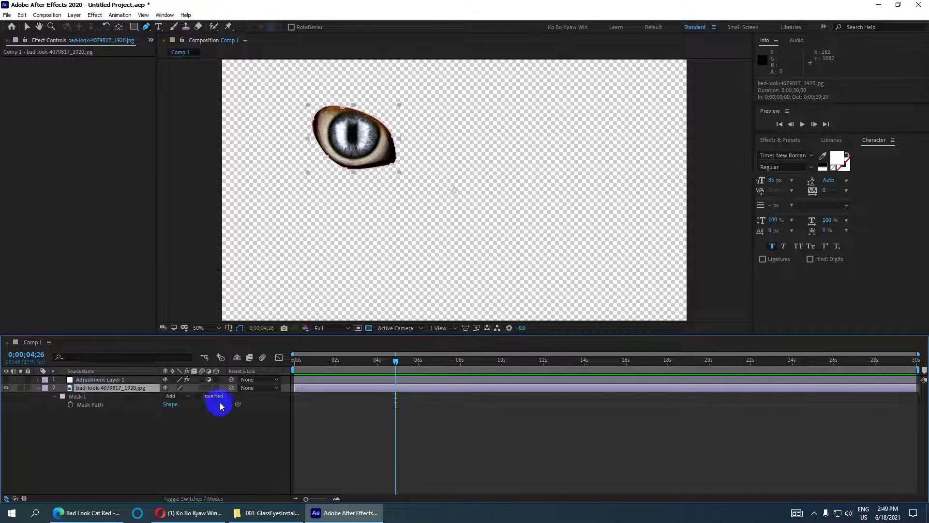
pyautogui.click(185, 401)
pyautogui.click(175, 405)
pyautogui.click(547, 148)
# - Draw Mask 2 around the cat's right eye and set its mode to None
pyautogui.click(512, 157)
pyautogui.click(508, 153)
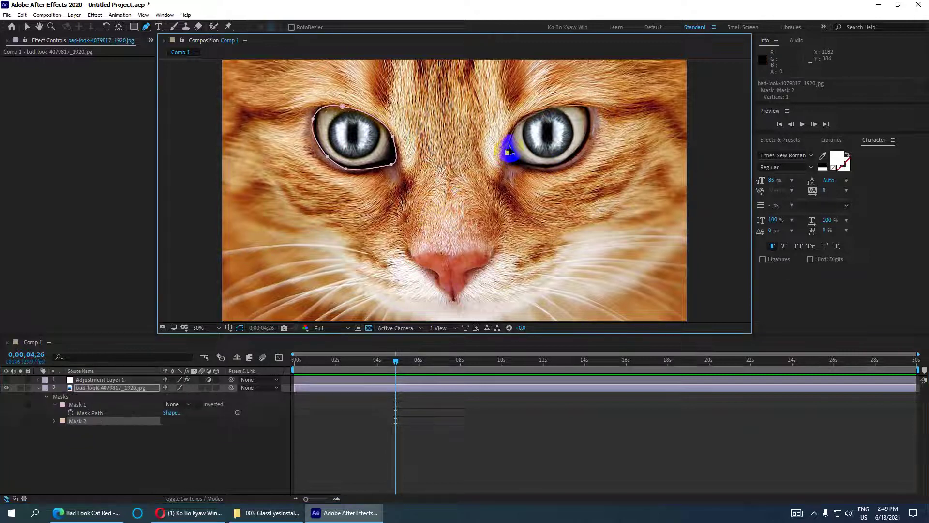
pyautogui.moveTo(519, 131)
pyautogui.mouseDown()
pyautogui.moveTo(563, 110)
pyautogui.moveTo(582, 154)
pyautogui.moveTo(520, 163)
pyautogui.moveTo(489, 148)
pyautogui.moveTo(500, 153)
pyautogui.mouseUp()
pyautogui.click(576, 105)
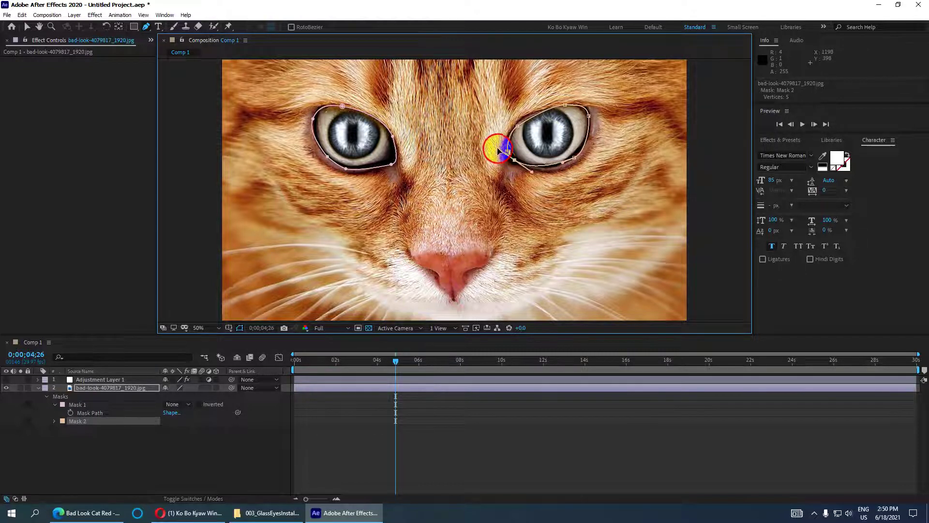
pyautogui.click(507, 154)
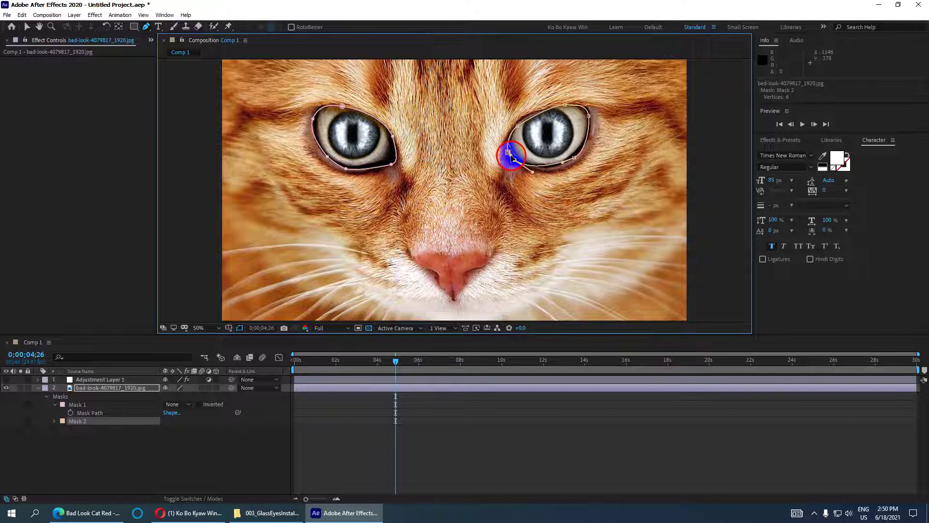
pyautogui.moveTo(512, 156); pyautogui.dragTo(508, 151)
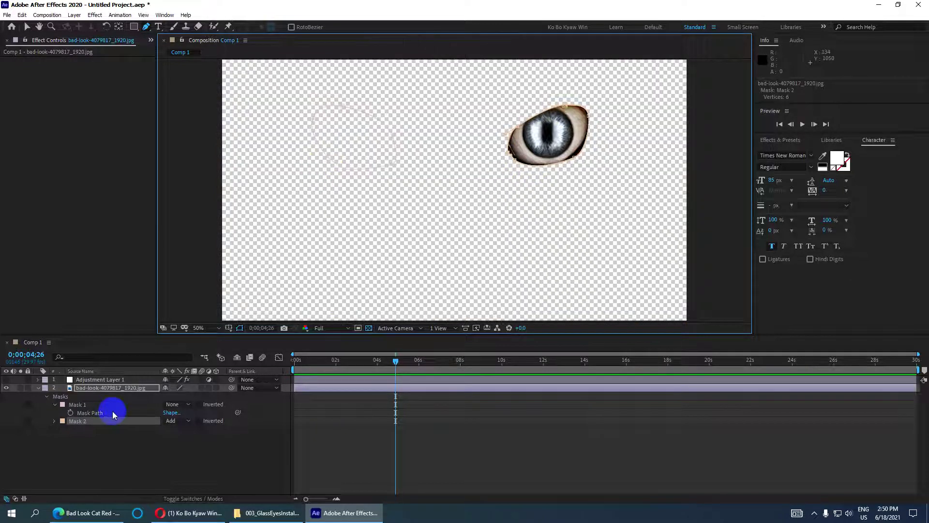
pyautogui.click(184, 421)
pyautogui.click(185, 431)
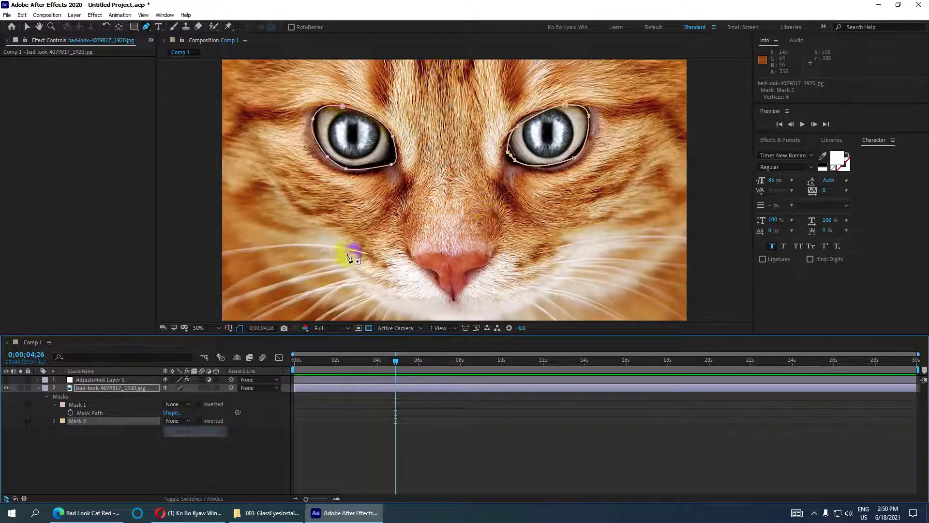
# - Set Mask 1 and Mask 2 to Add mode and tick Inverted on both
pyautogui.click(107, 405)
pyautogui.click(188, 409)
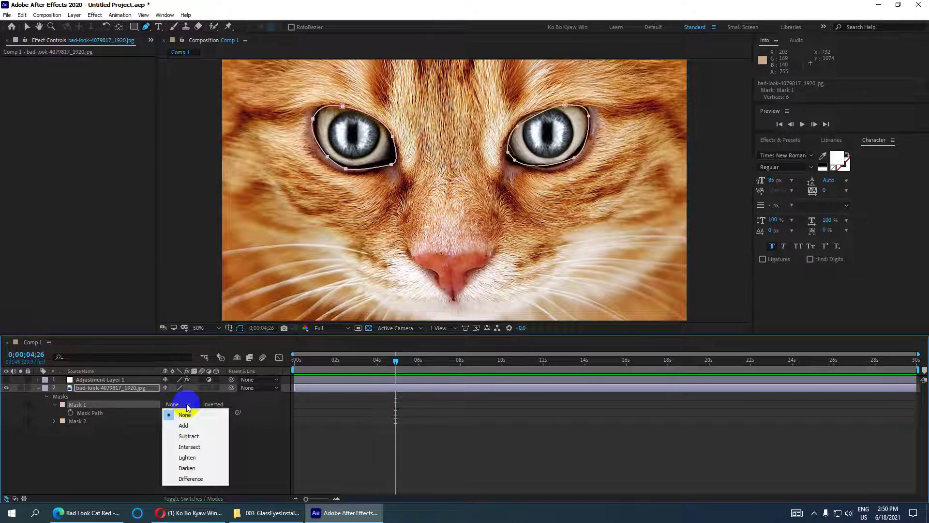
pyautogui.click(189, 425)
pyautogui.click(186, 421)
pyautogui.click(194, 442)
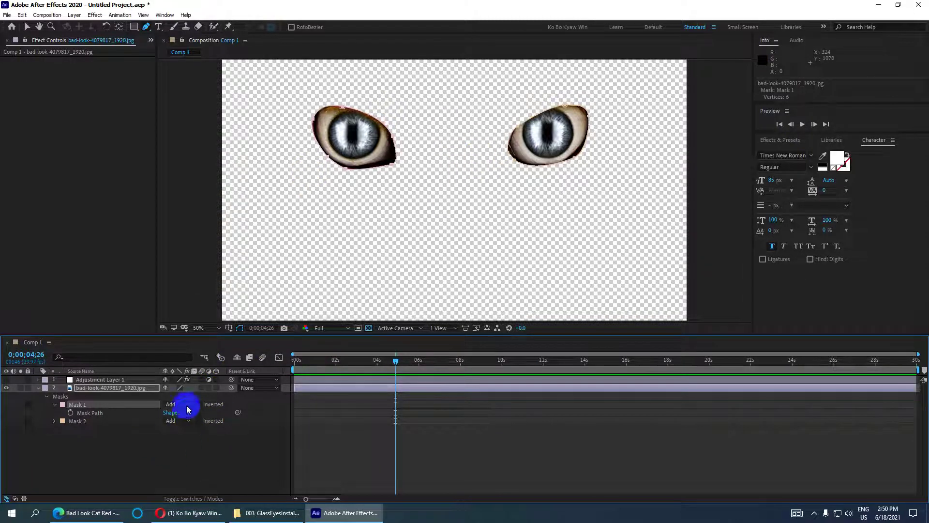
pyautogui.click(199, 405)
pyautogui.click(198, 420)
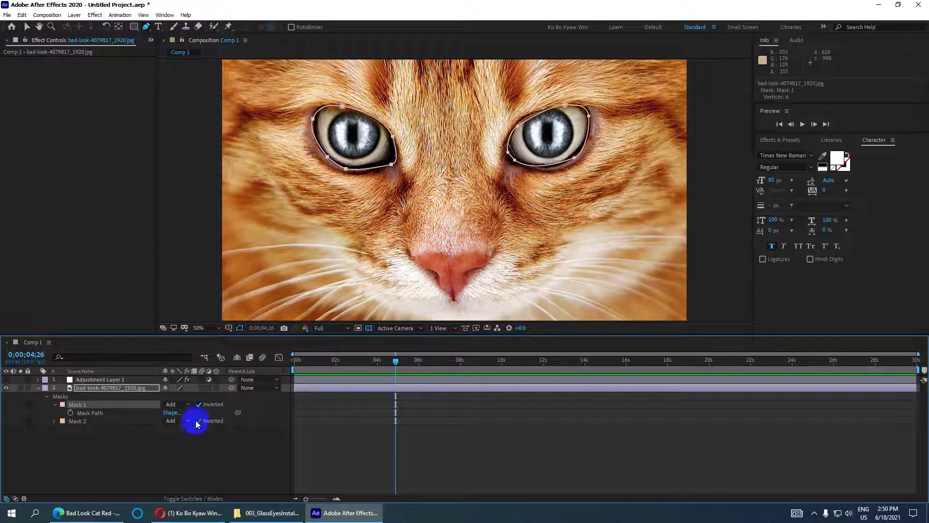
# - Turn Adjustment Layer 1's visibility back on to show the glass eyes
pyautogui.click(23, 426)
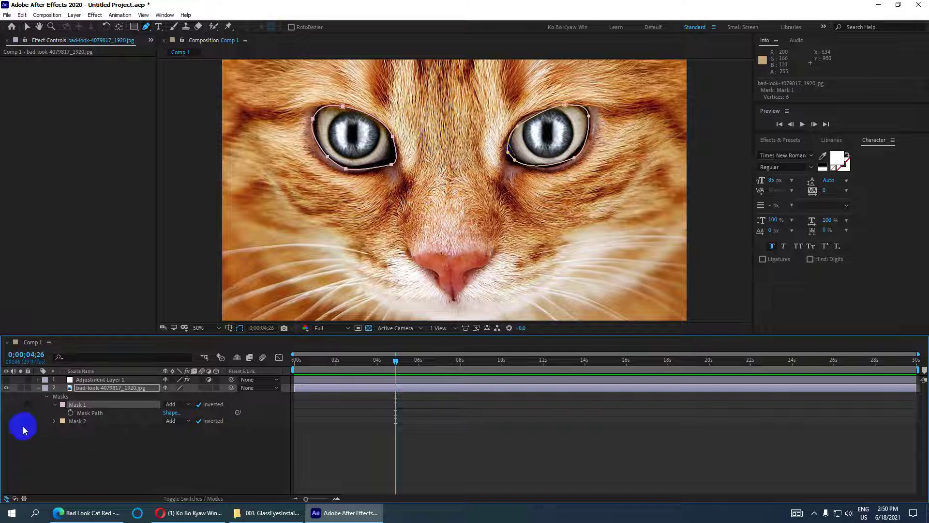
pyautogui.click(6, 380)
pyautogui.click(89, 380)
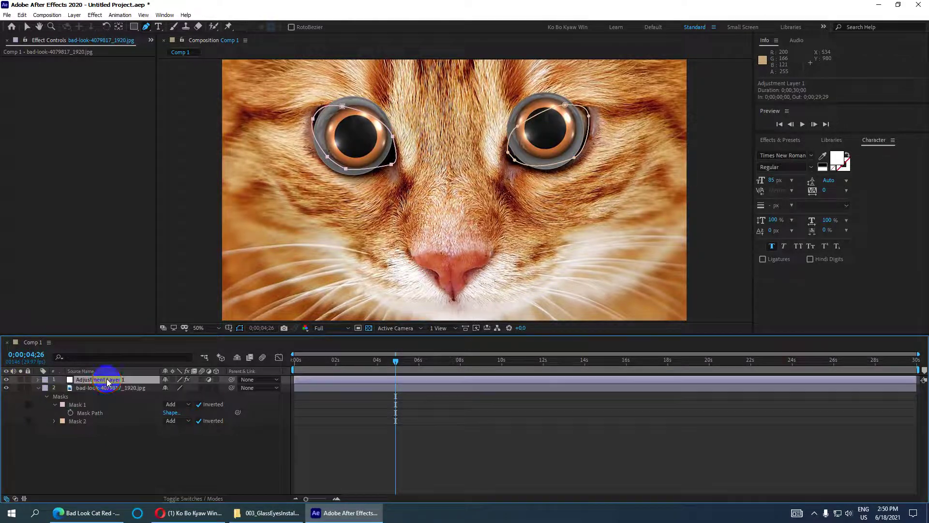
# - Move Adjustment Layer 1 below the photo layer and uncheck Inverted on Mask 1 and Mask 2
pyautogui.moveTo(87, 383); pyautogui.dragTo(86, 428)
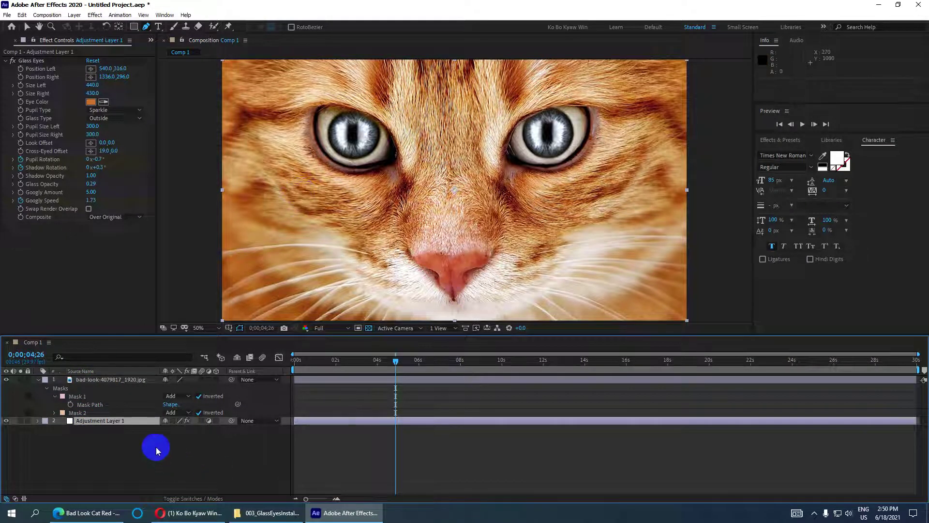
pyautogui.click(7, 421)
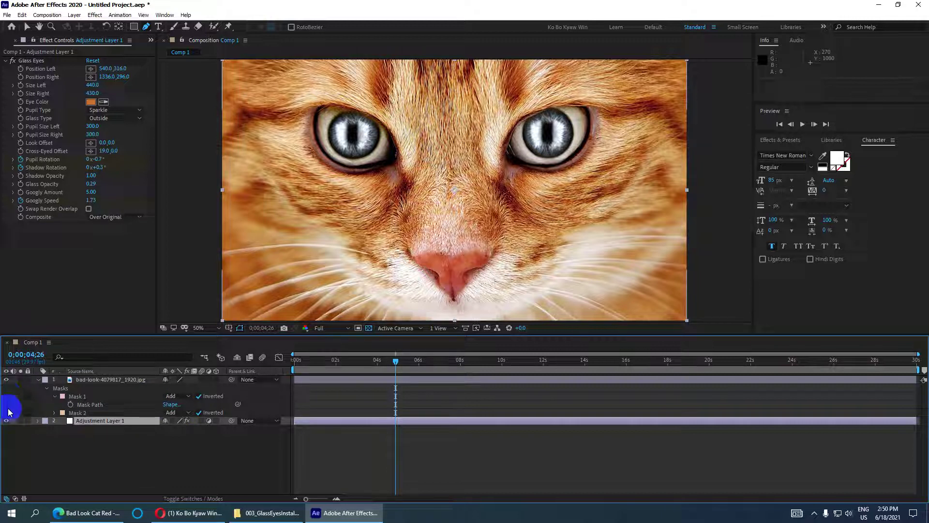
pyautogui.click(8, 422)
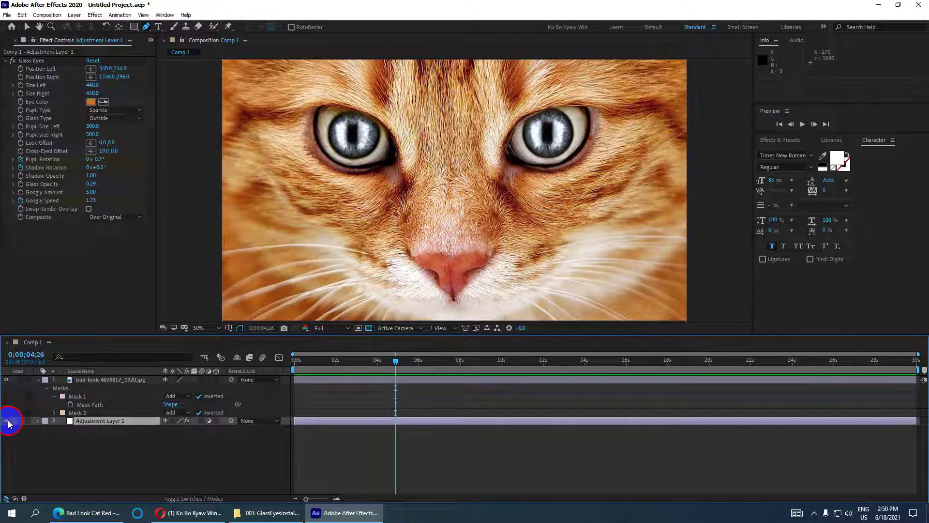
pyautogui.click(125, 421)
pyautogui.click(199, 396)
pyautogui.click(199, 412)
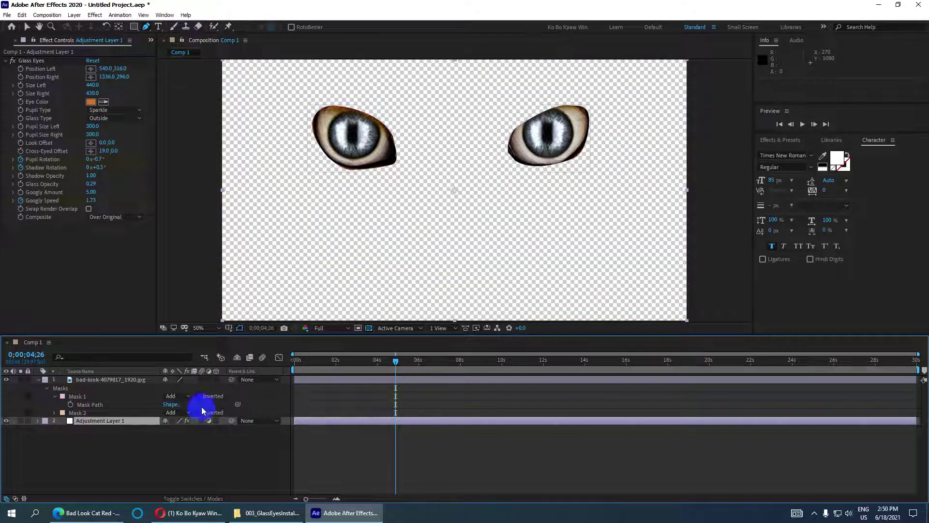
# - Switch the Mask 1 and Mask 2 modes from Add to Subtract
pyautogui.click(184, 396)
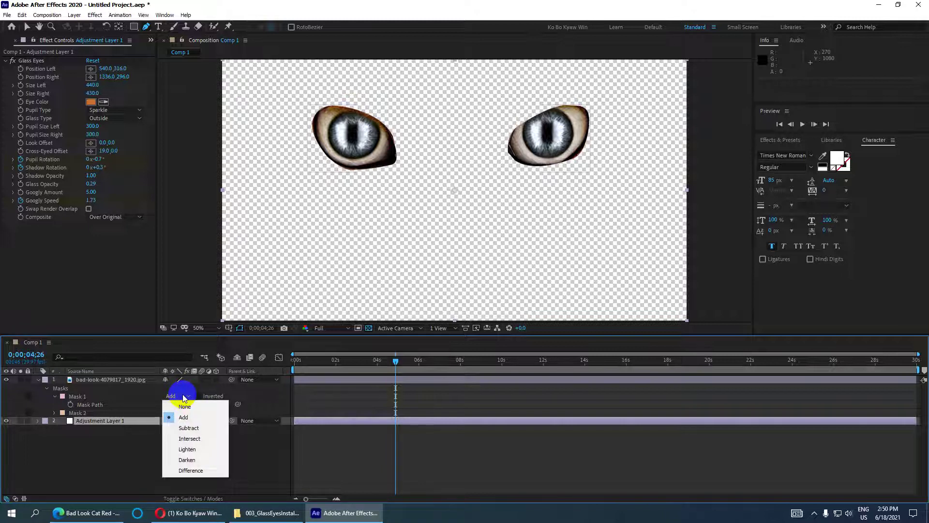
pyautogui.click(188, 428)
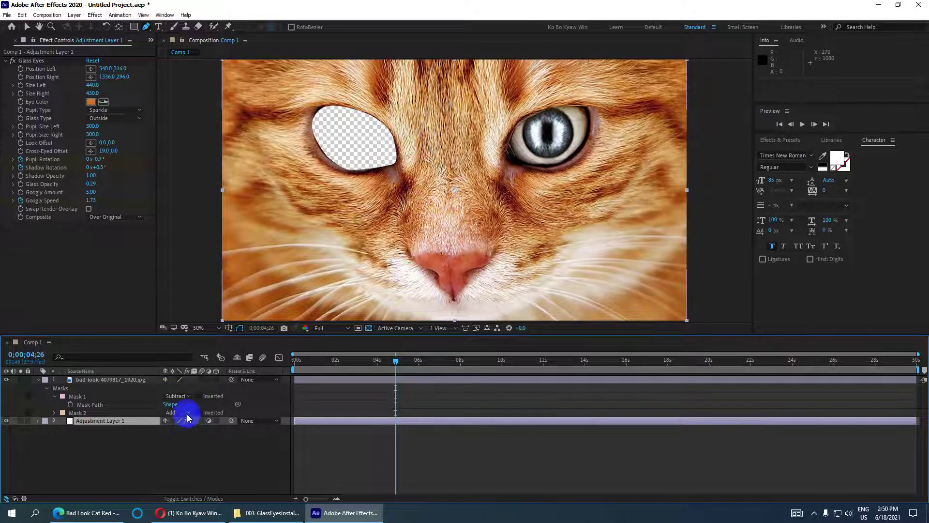
pyautogui.click(187, 412)
pyautogui.click(187, 445)
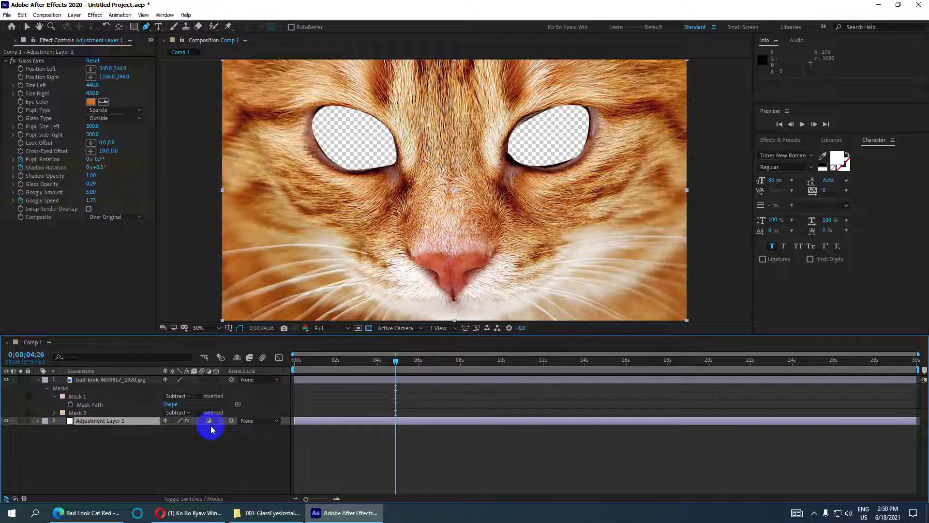
# - Hide and reshow the cat photo layer to check the eye holes, then reselect the adjustment layer
pyautogui.click(123, 459)
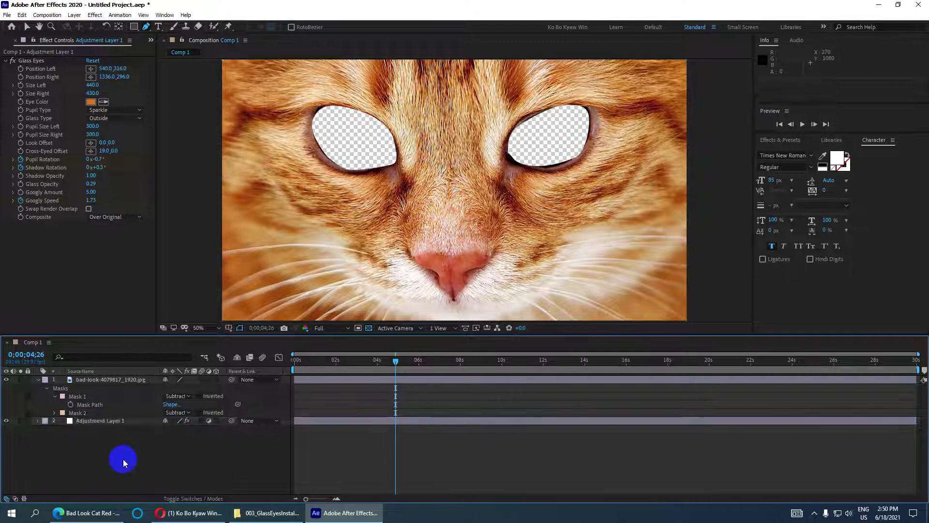
pyautogui.click(109, 420)
pyautogui.click(7, 380)
pyautogui.click(7, 379)
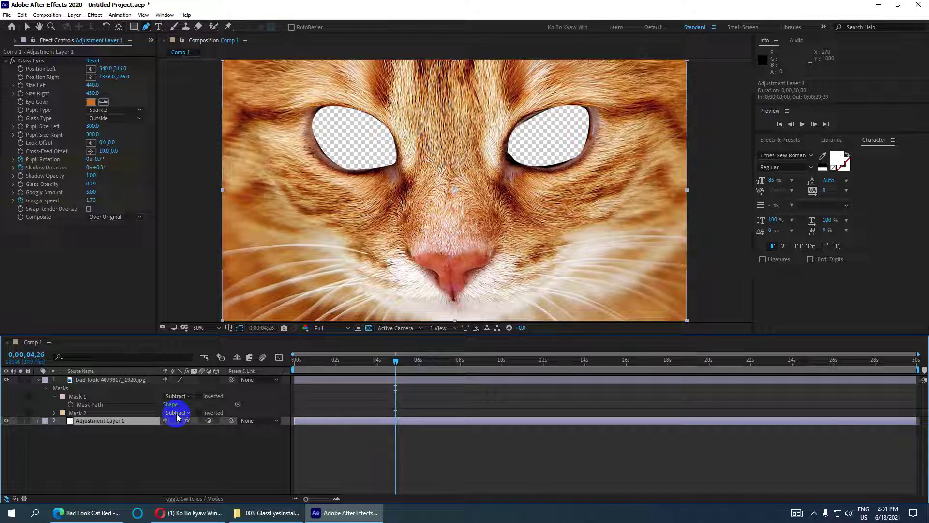
pyautogui.click(79, 421)
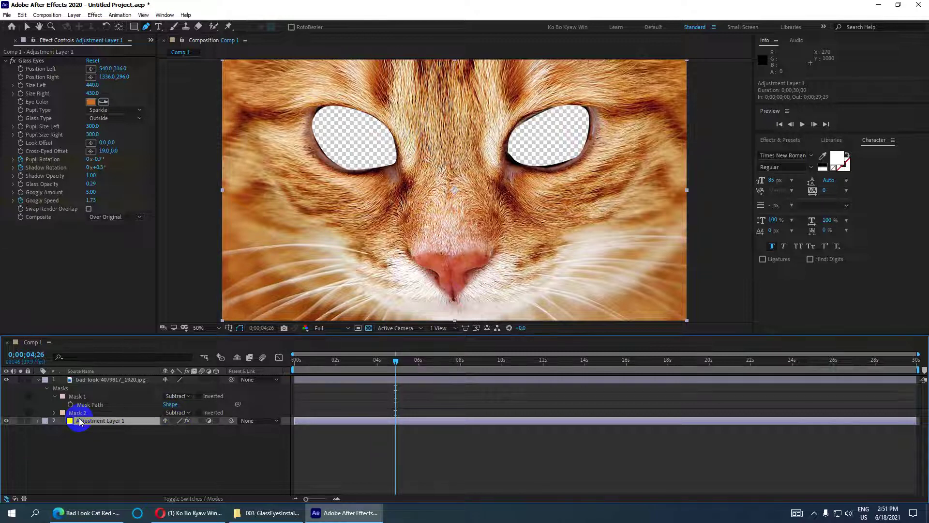
pyautogui.moveTo(87, 425)
pyautogui.mouseDown()
pyautogui.moveTo(89, 381)
pyautogui.moveTo(88, 426)
pyautogui.mouseUp()
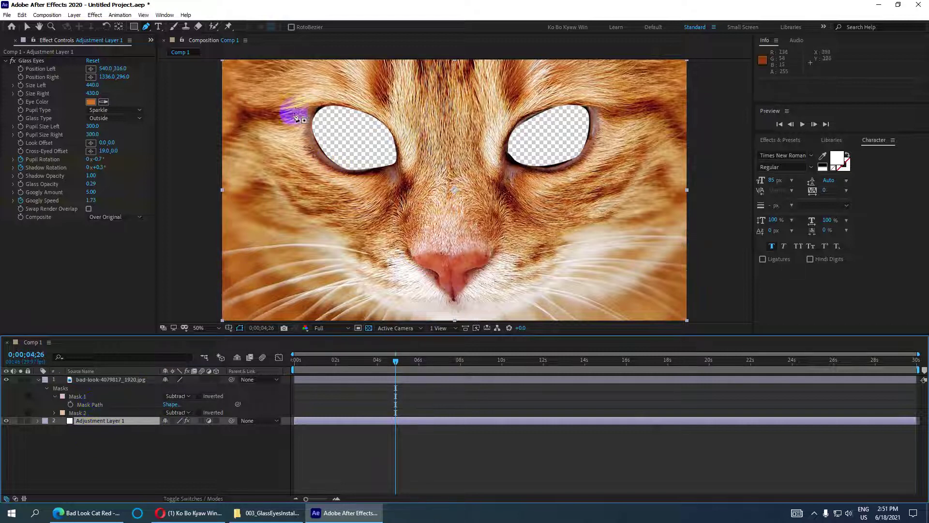
# - Re-invert Masks 1 and 2 and set both mask modes back to Add, passing Mask 1 through None
pyautogui.click(198, 413)
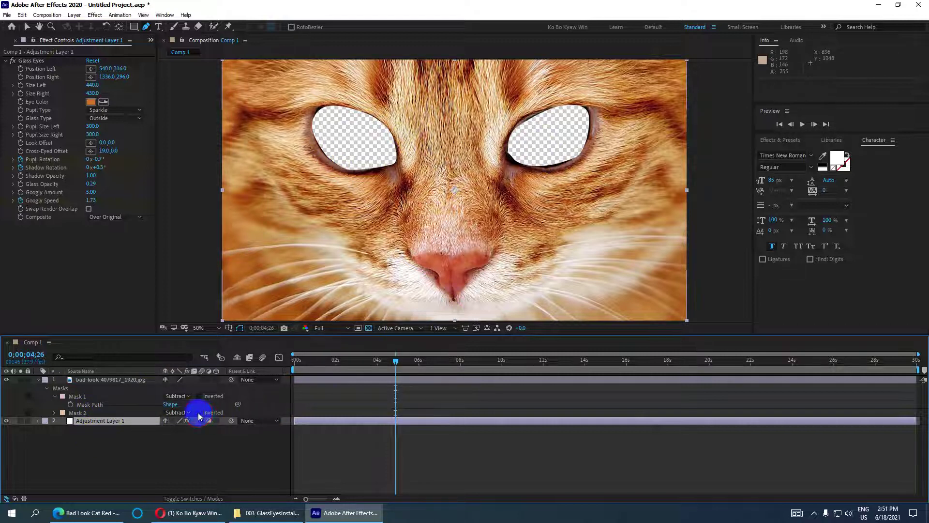
pyautogui.click(199, 396)
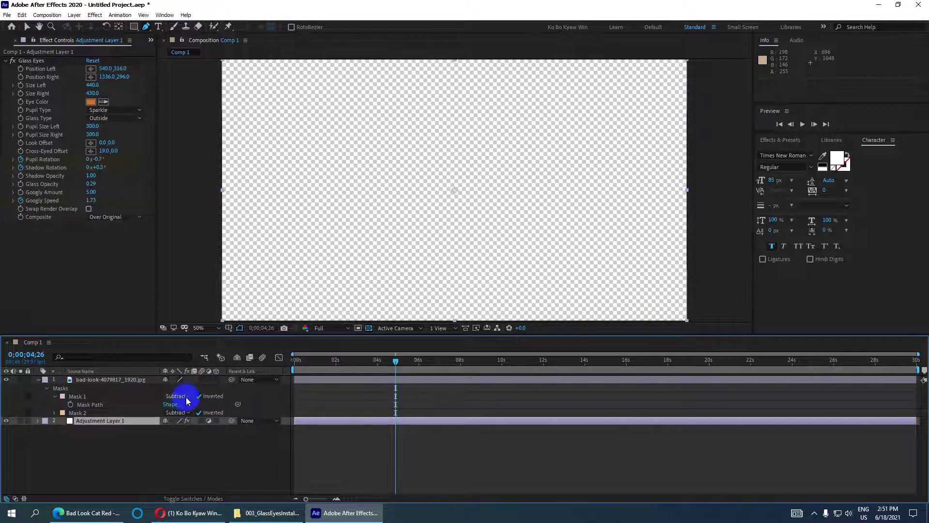
pyautogui.click(189, 397)
pyautogui.click(188, 407)
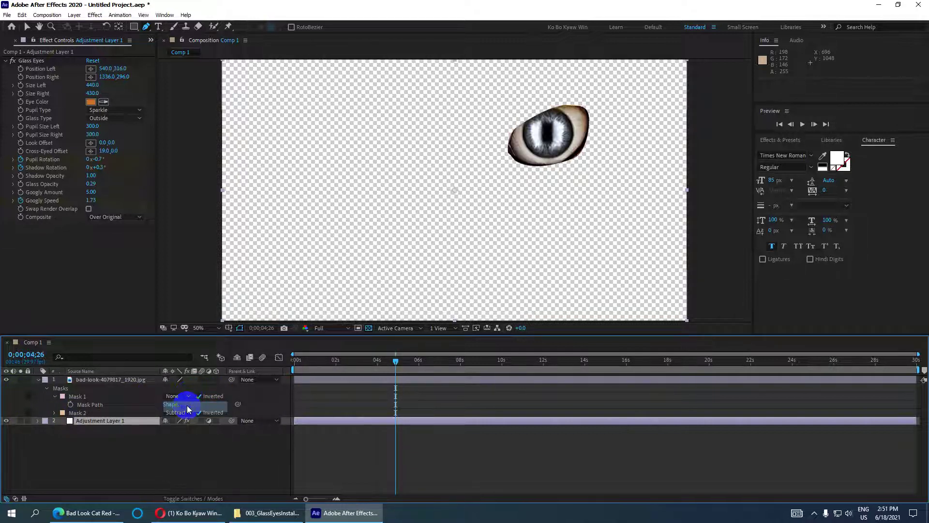
pyautogui.click(187, 396)
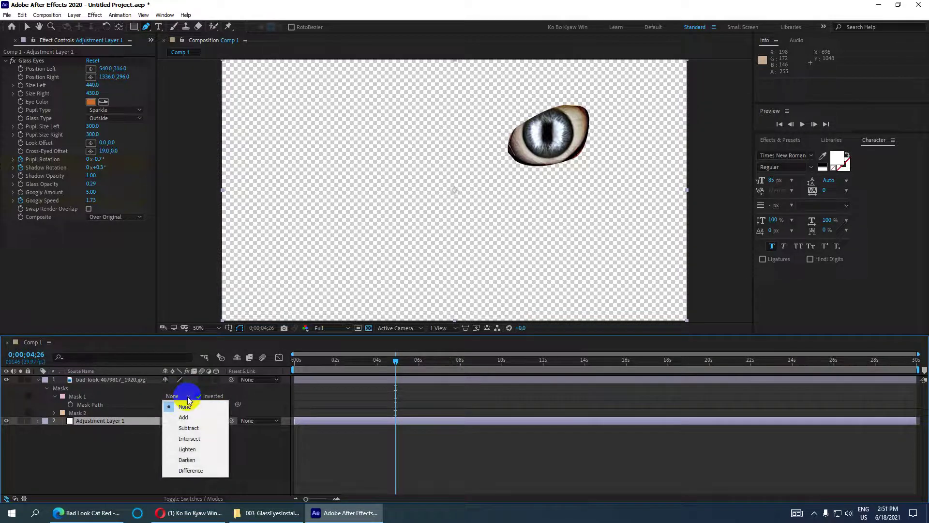
pyautogui.click(185, 417)
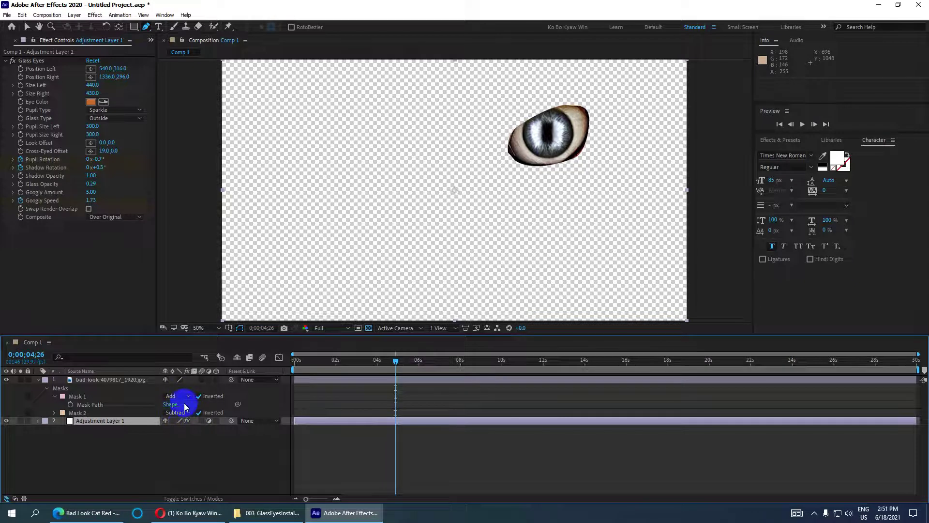
pyautogui.click(184, 412)
pyautogui.click(185, 433)
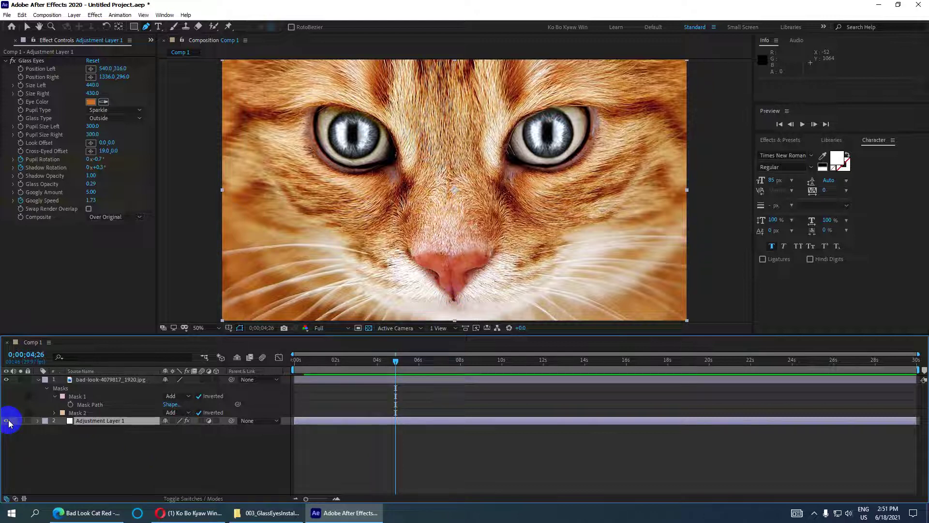
# - Move Adjustment Layer 1 above the cat photo, duplicate the photo with Ctrl+D, and put the copy on top
pyautogui.click(96, 425)
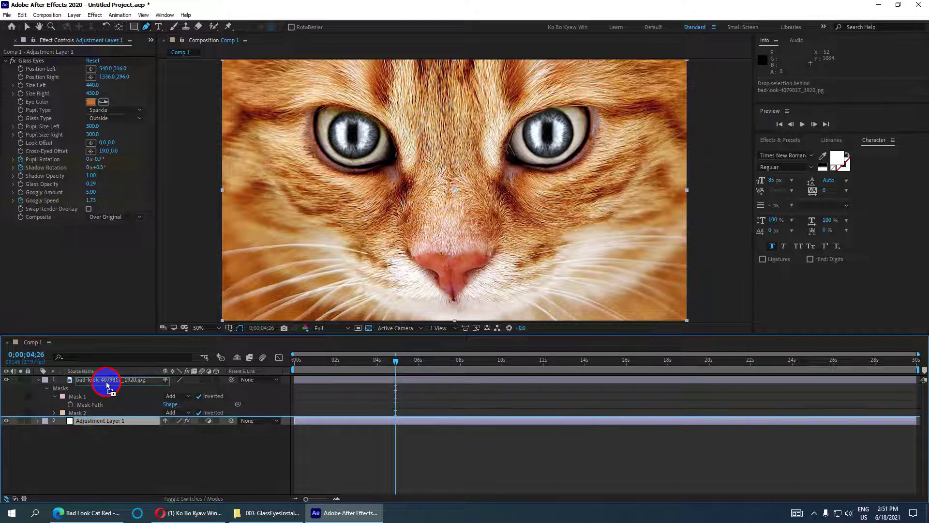
pyautogui.moveTo(97, 426); pyautogui.dragTo(102, 379)
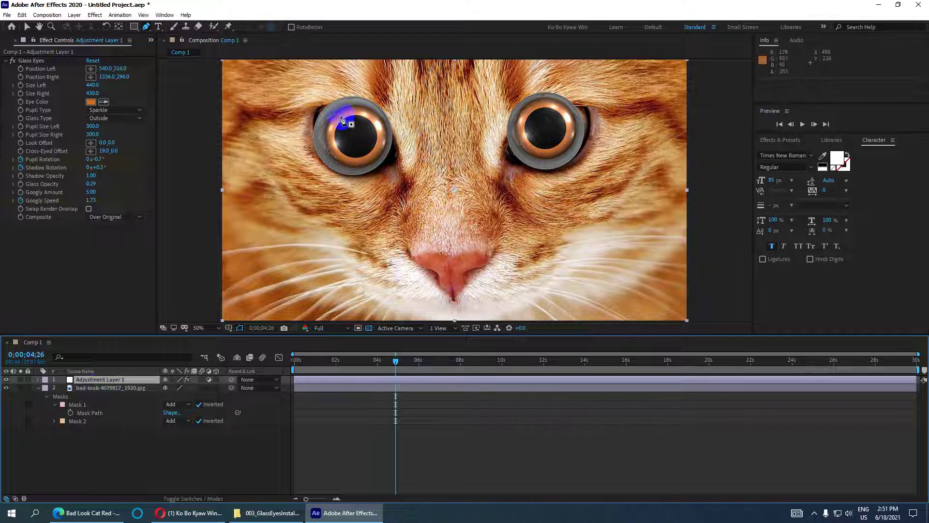
pyautogui.click(93, 389)
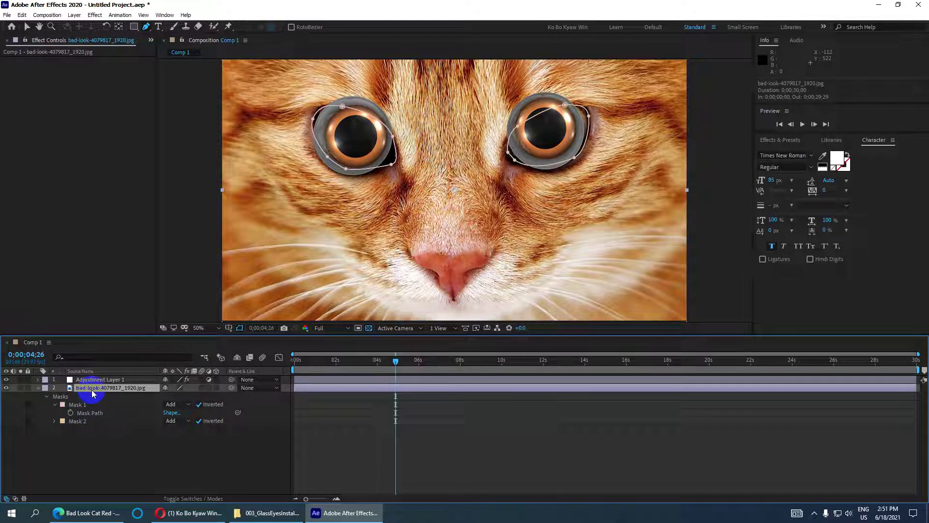
pyautogui.hotkey('ctrl', 'd')
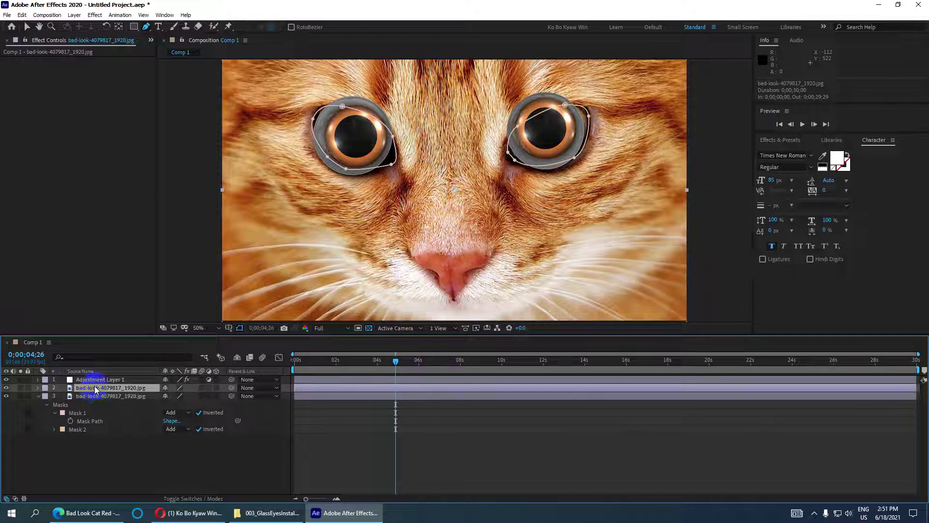
pyautogui.moveTo(96, 388); pyautogui.dragTo(95, 381)
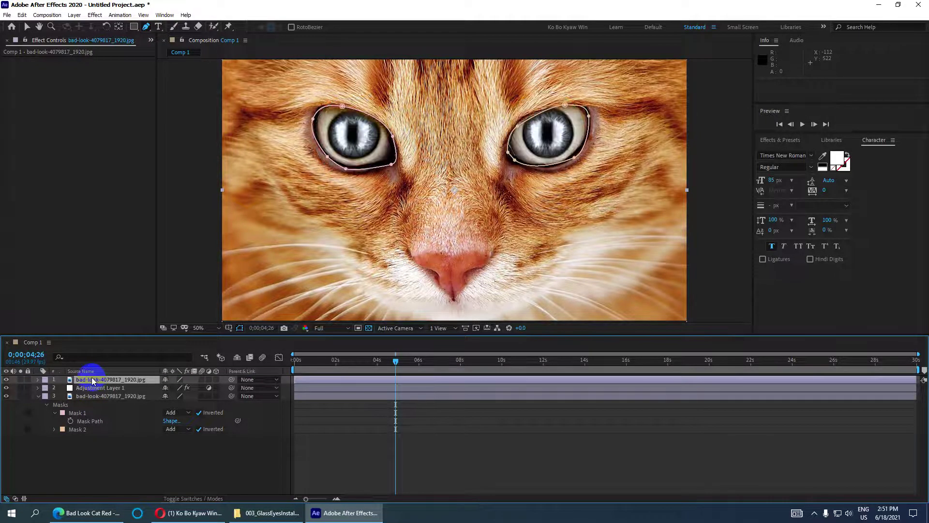
pyautogui.click(94, 389)
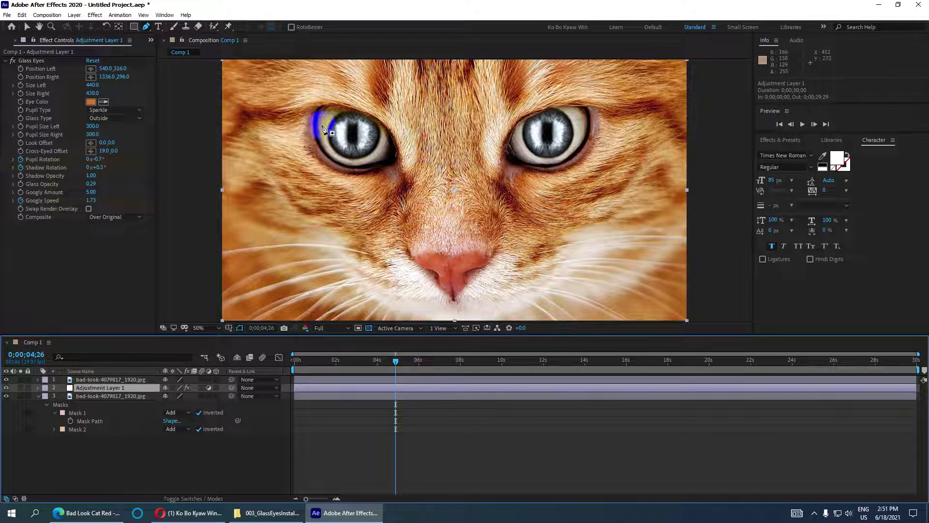
pyautogui.click(117, 379)
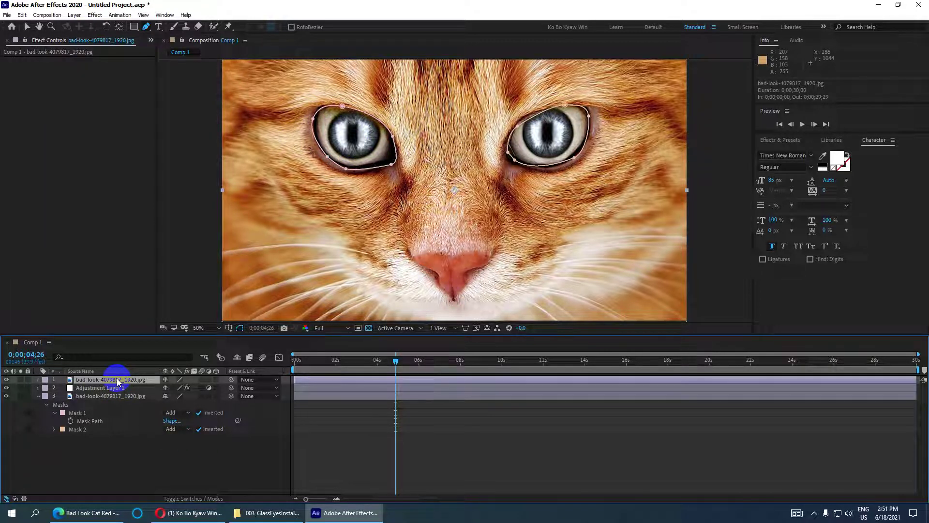
# - Turn off inversion on the top photo's Mask 1 and Mask 2, then collapse its masks
pyautogui.press('m')
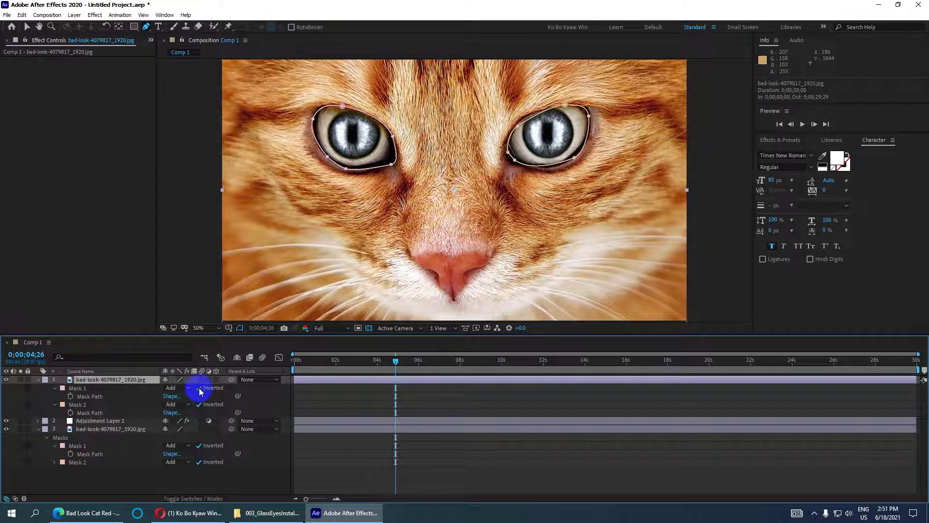
pyautogui.click(199, 387)
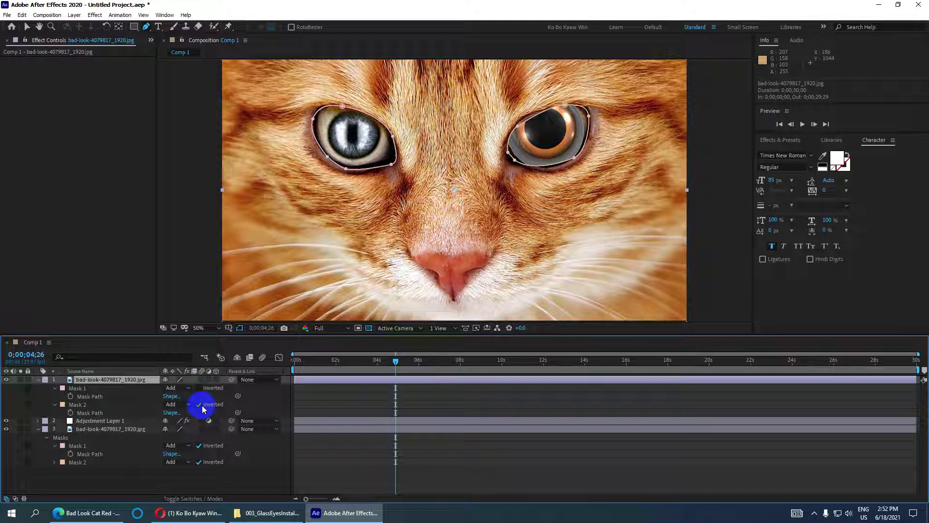
pyautogui.click(199, 404)
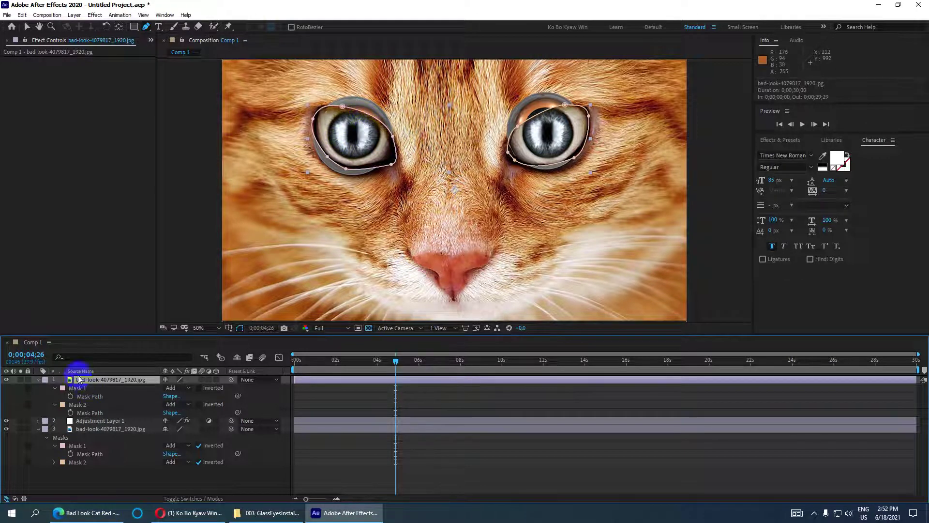
pyautogui.click(38, 380)
pyautogui.click(87, 388)
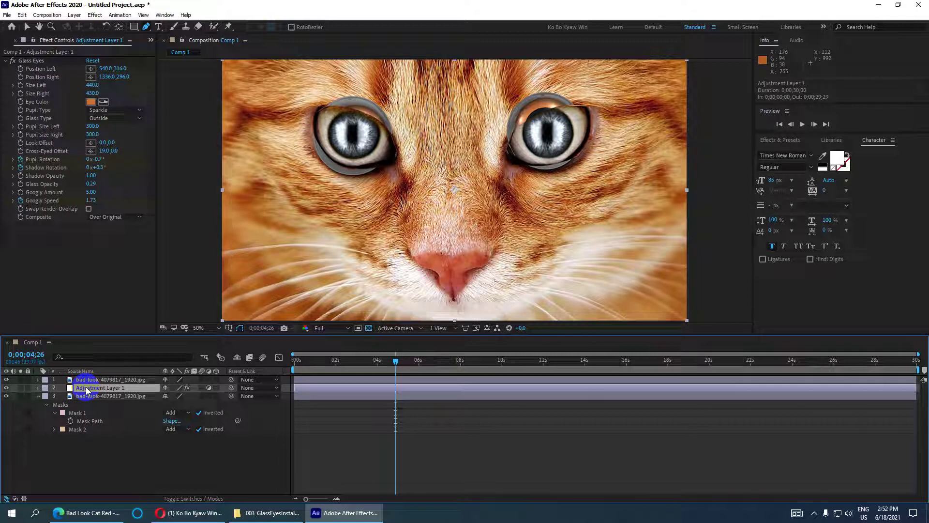
pyautogui.click(97, 379)
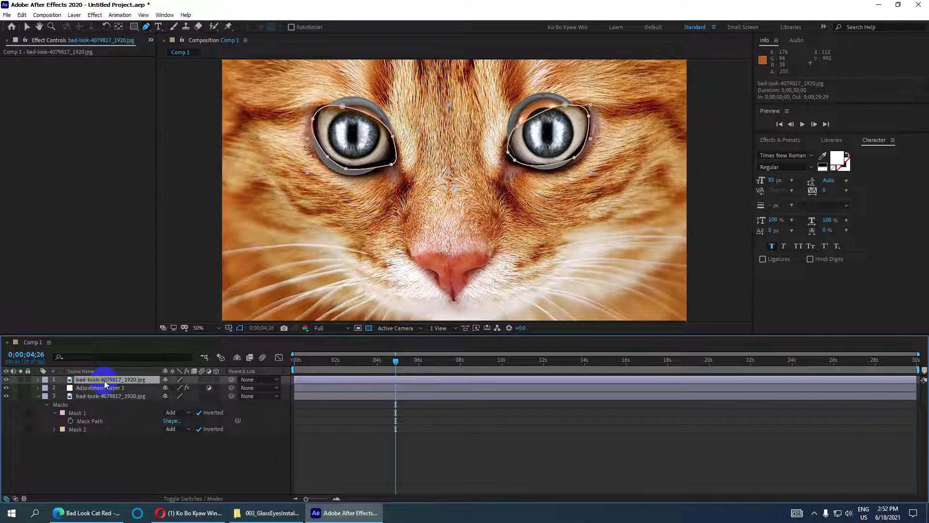
pyautogui.click(352, 141)
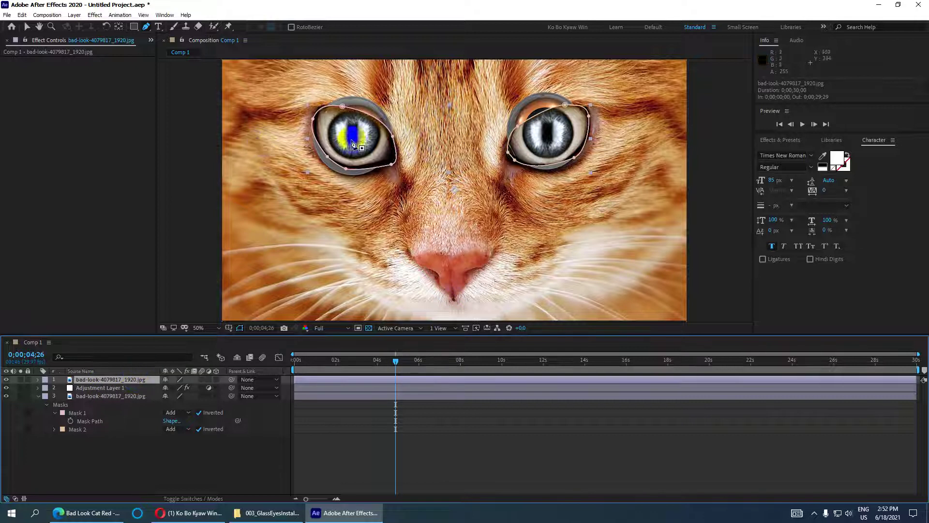
pyautogui.click(92, 380)
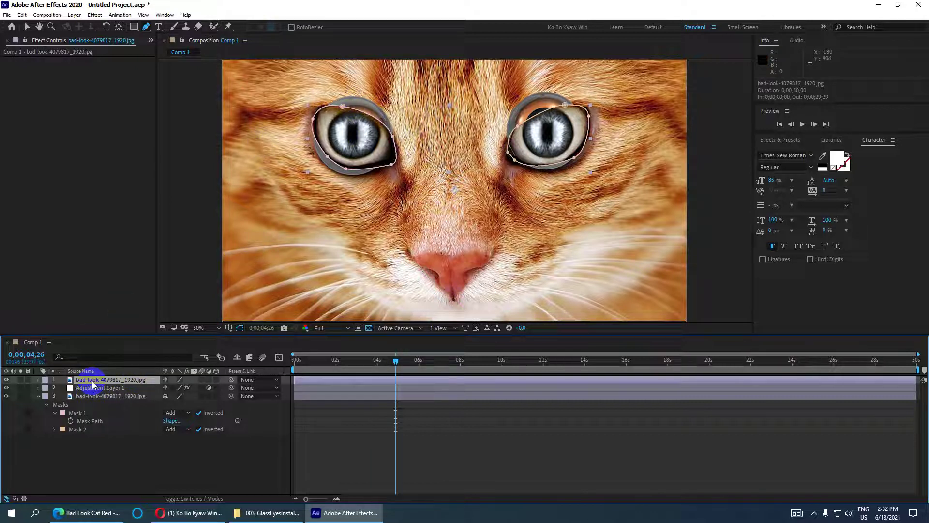
# - Reopen the top layer's masks and toggle the Inverted boxes on Mask 1 and Mask 2
pyautogui.press('m')
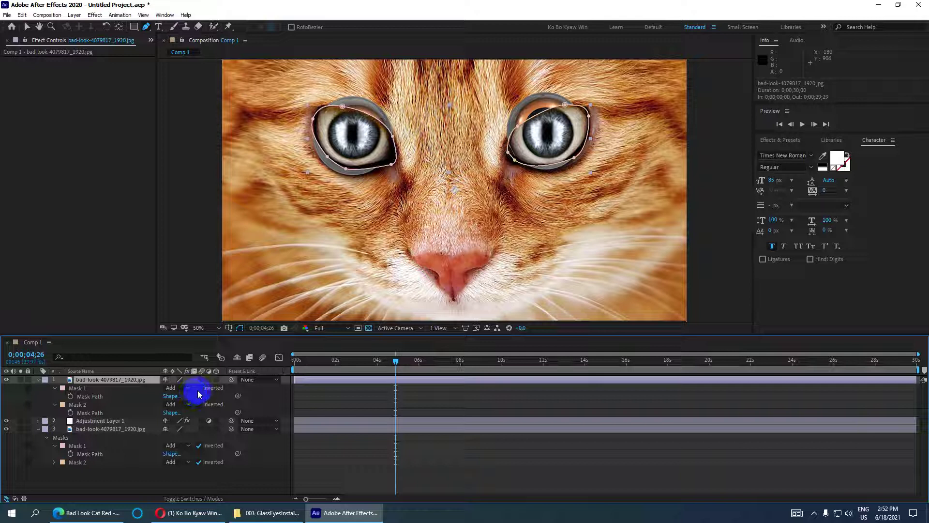
pyautogui.click(195, 390)
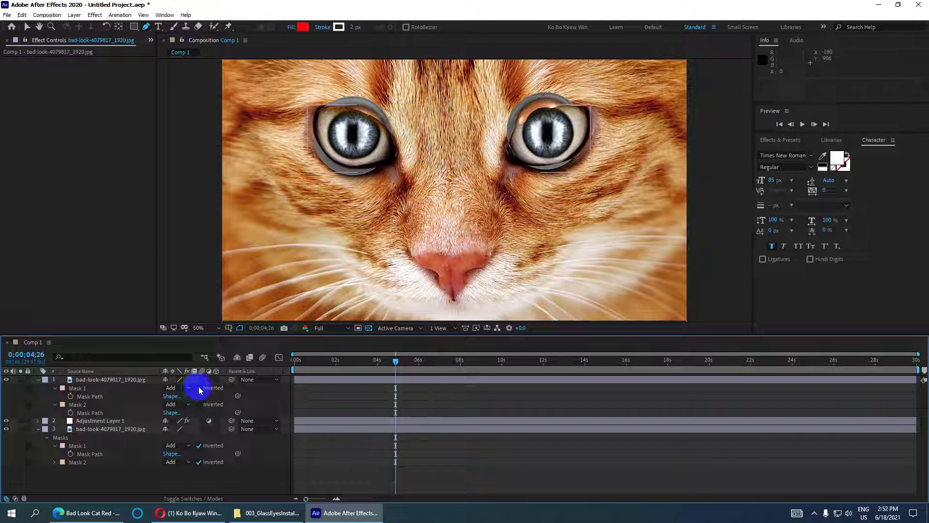
pyautogui.click(198, 389)
pyautogui.click(199, 405)
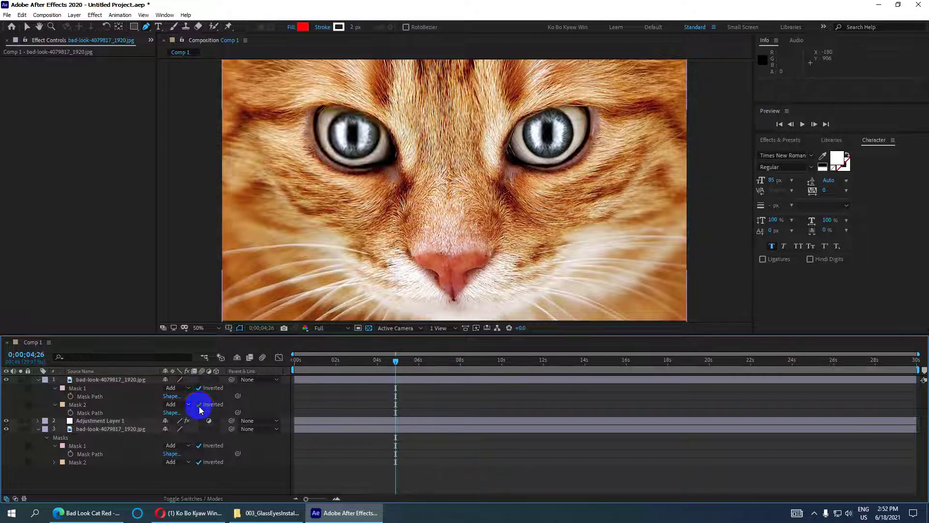
pyautogui.click(199, 405)
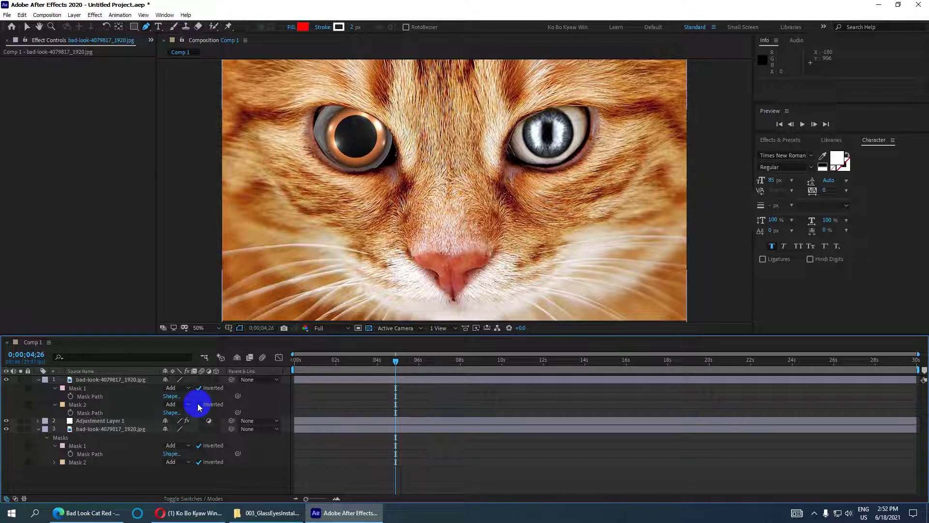
# - Set Mask 1 and Mask 2 to None, then to Subtract, and collapse the mask lists
pyautogui.click(188, 389)
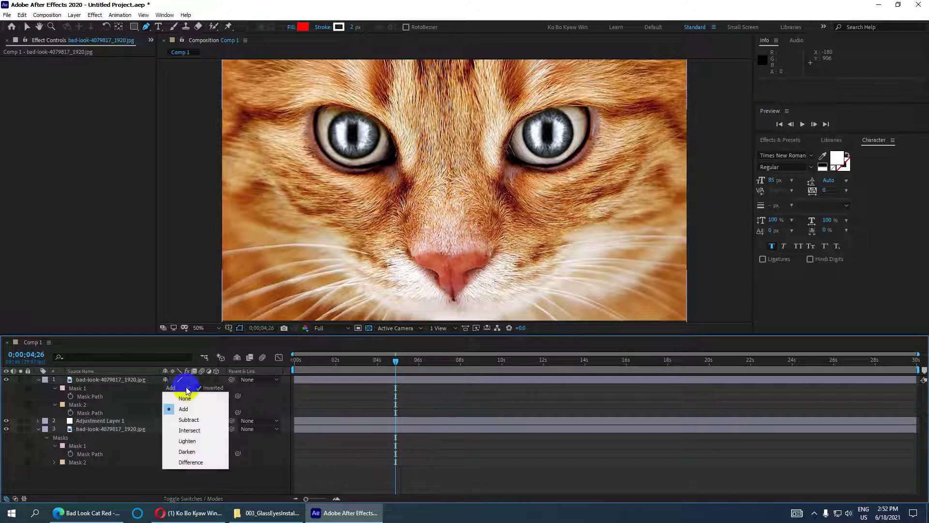
pyautogui.click(186, 399)
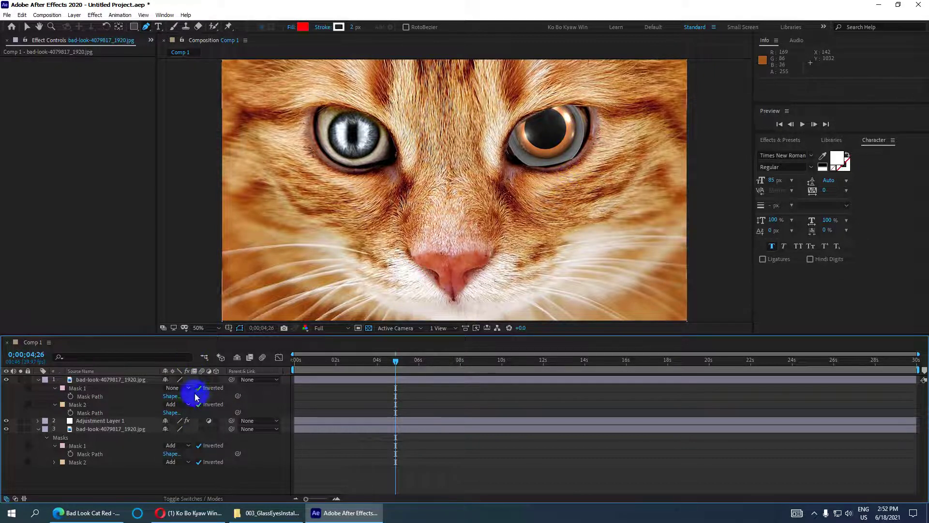
pyautogui.click(187, 407)
pyautogui.click(184, 414)
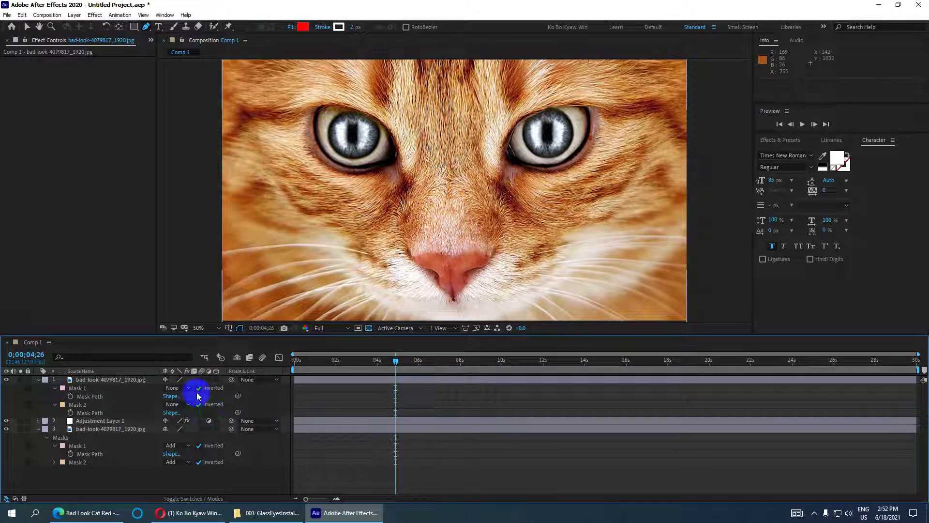
pyautogui.click(186, 388)
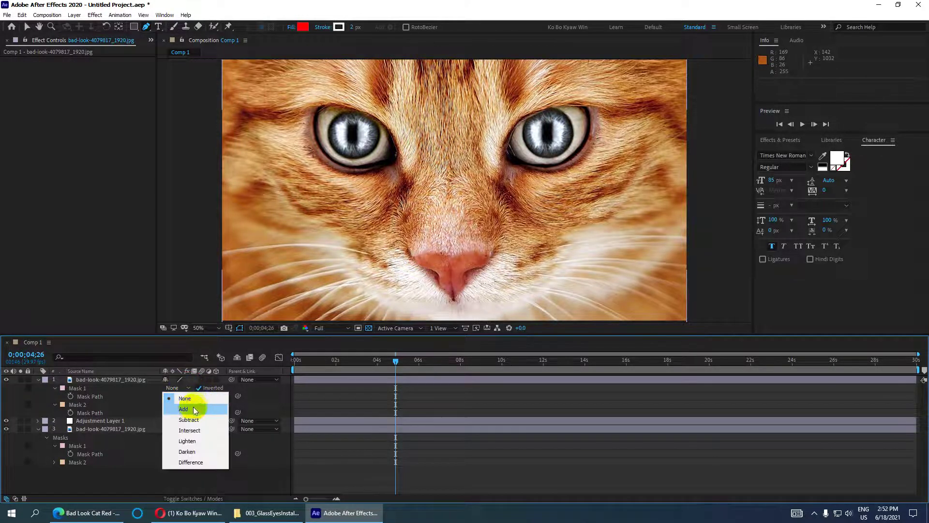
pyautogui.click(189, 419)
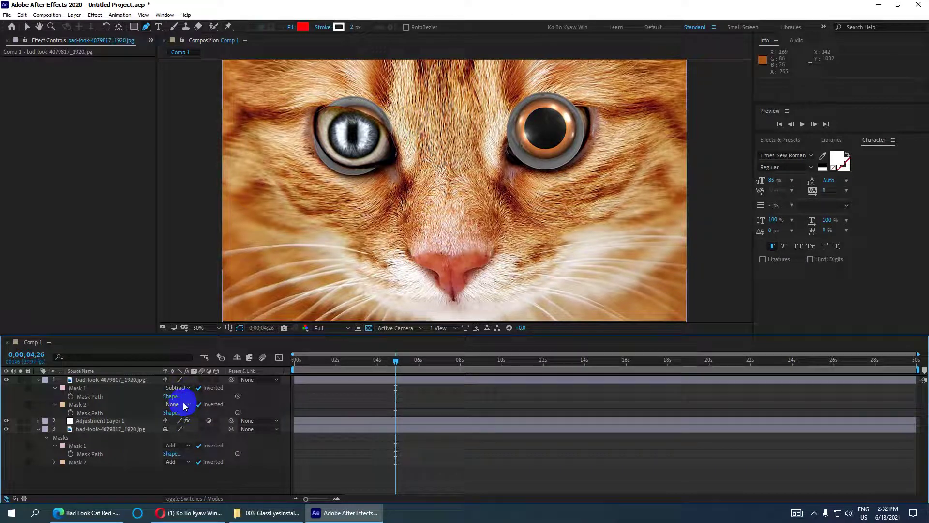
pyautogui.click(184, 407)
pyautogui.click(188, 436)
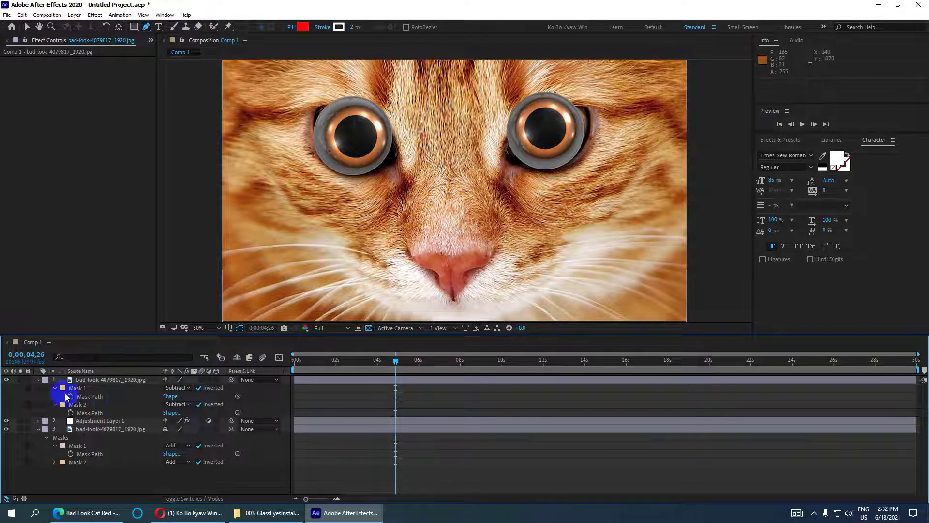
pyautogui.click(39, 379)
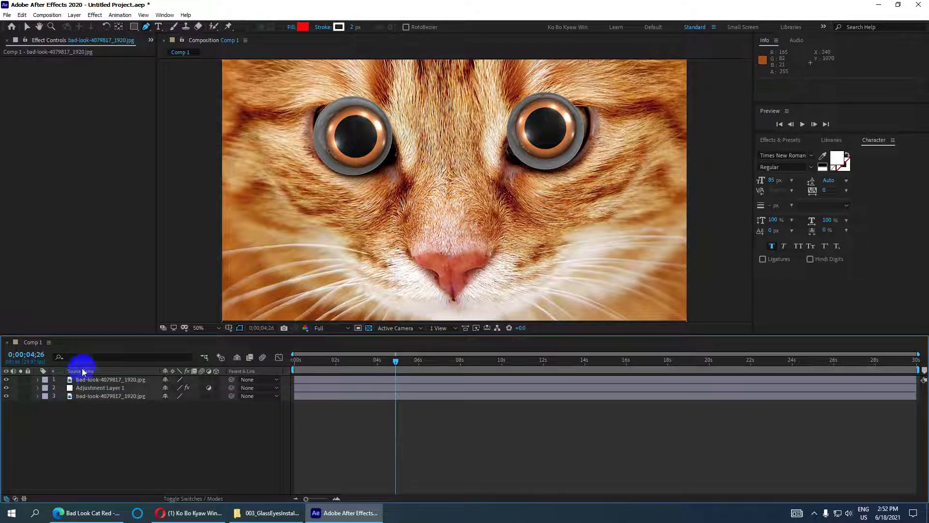
pyautogui.click(87, 380)
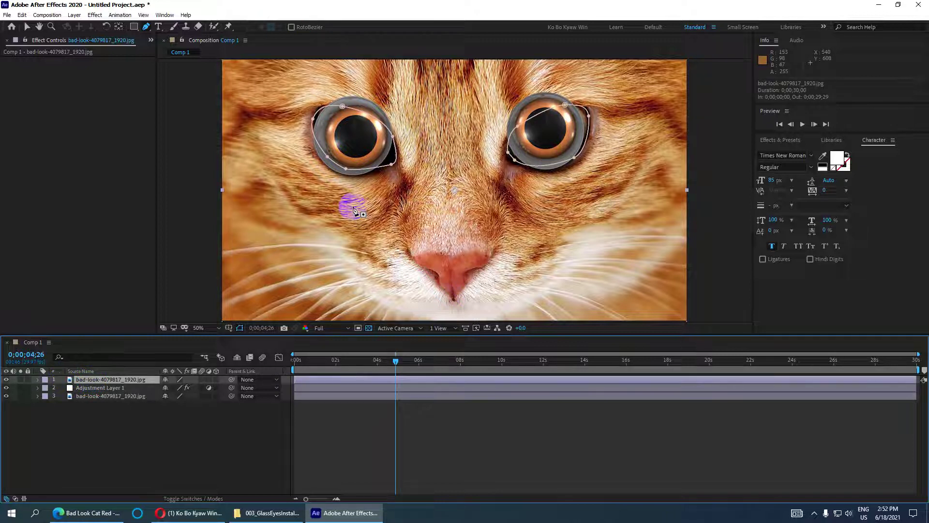
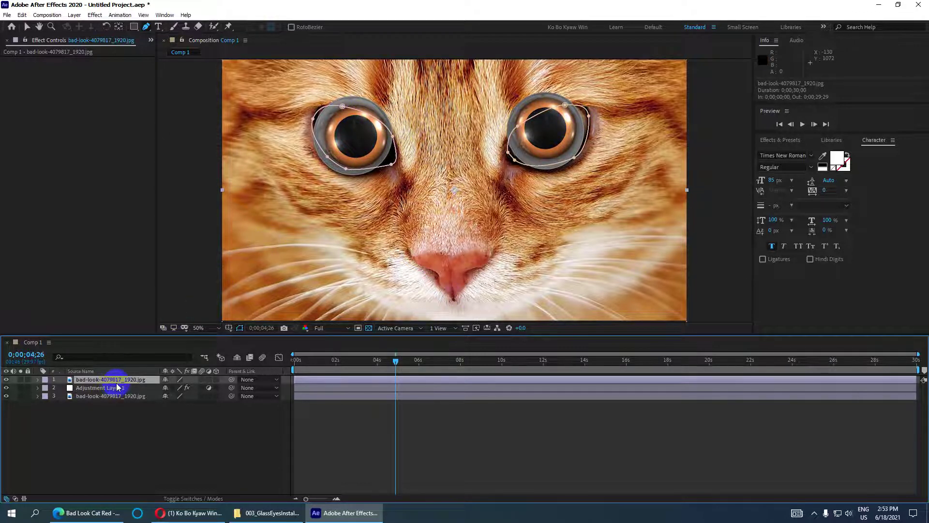
# - Delete the duplicate cat photo layer at the top of the stack
pyautogui.click(116, 427)
pyautogui.click(119, 379)
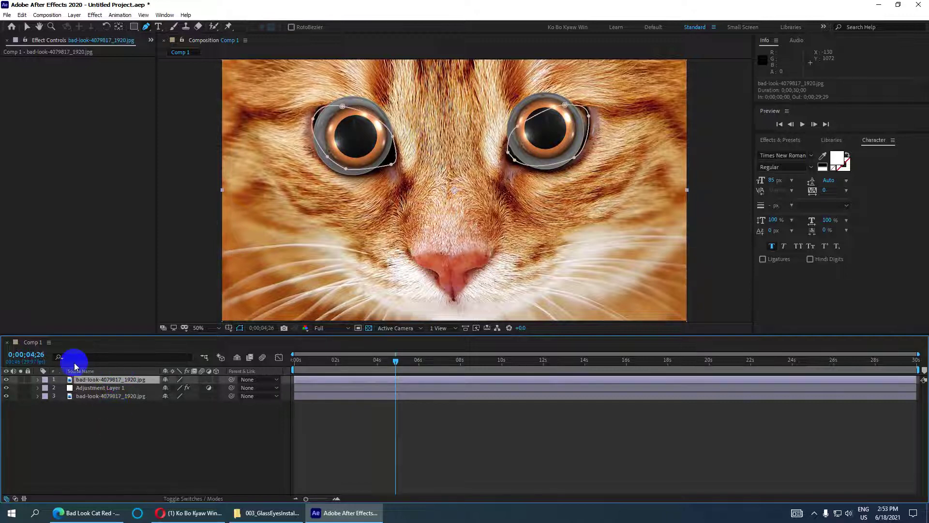
pyautogui.press('Delete')
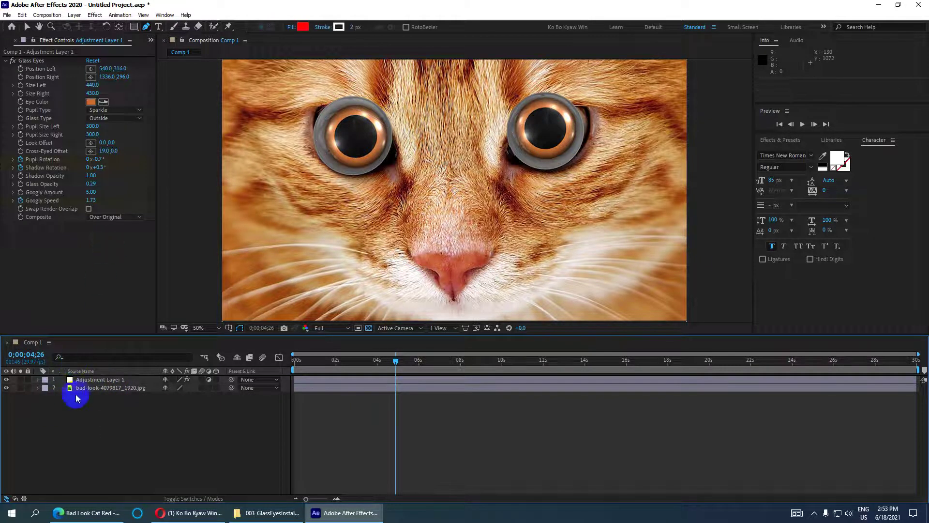
# - Select Mask 1 and Mask 2 on the cat photo layer for transfer to Adjustment Layer 1
pyautogui.click(96, 389)
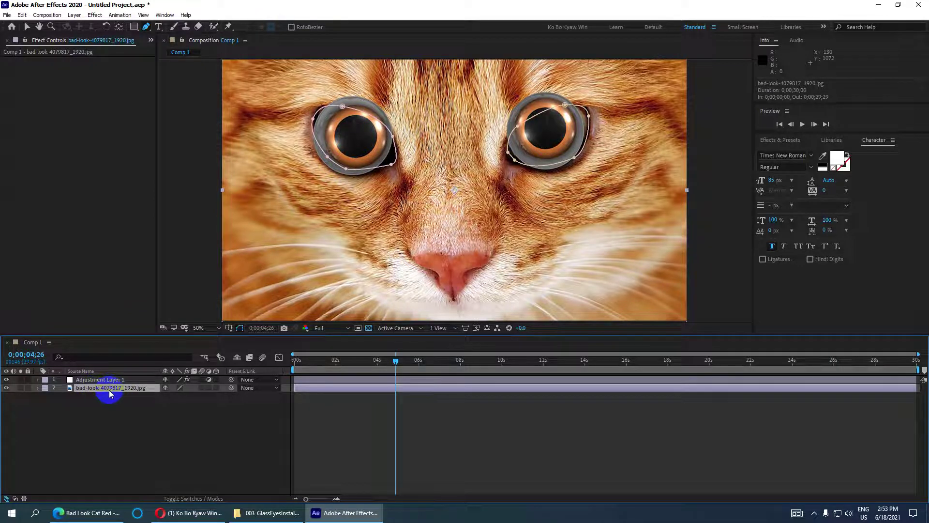
pyautogui.press('m')
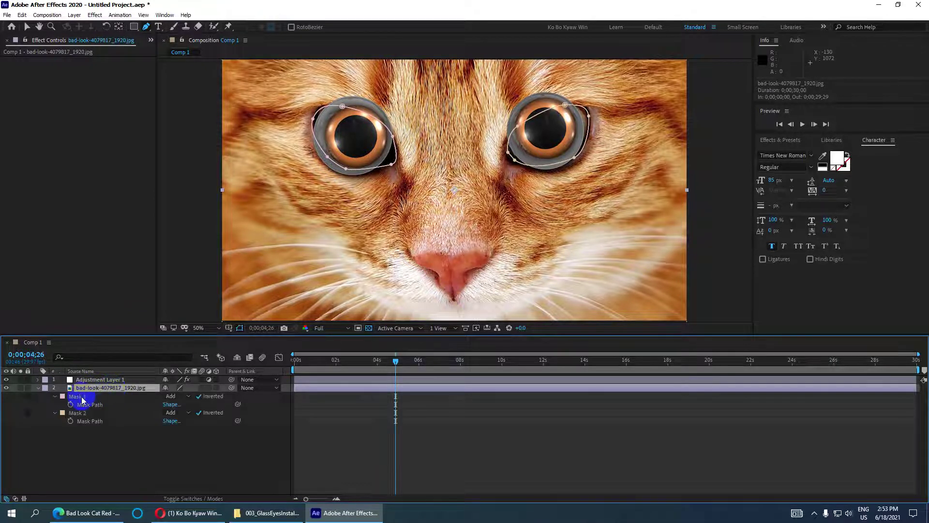
pyautogui.click(87, 406)
pyautogui.keyDown('shift'); pyautogui.click(88, 413); pyautogui.keyUp('shift')
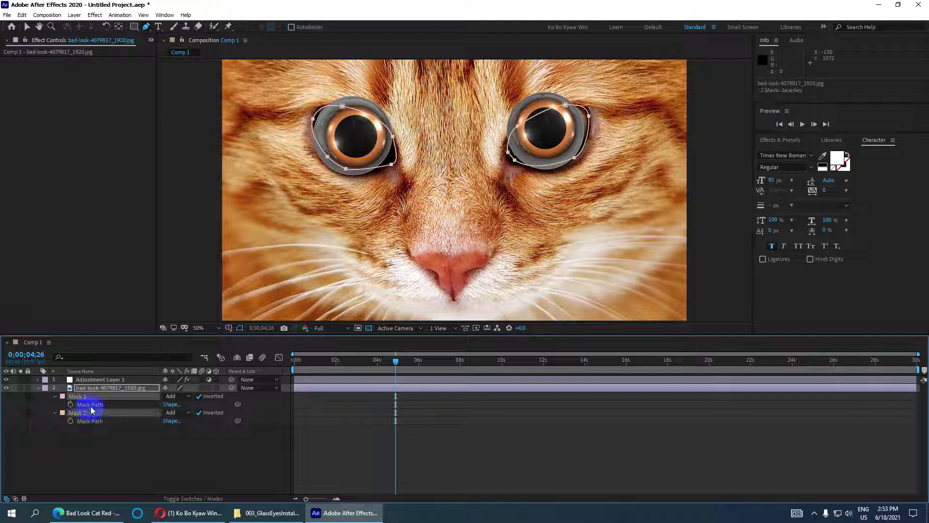
pyautogui.click(95, 379)
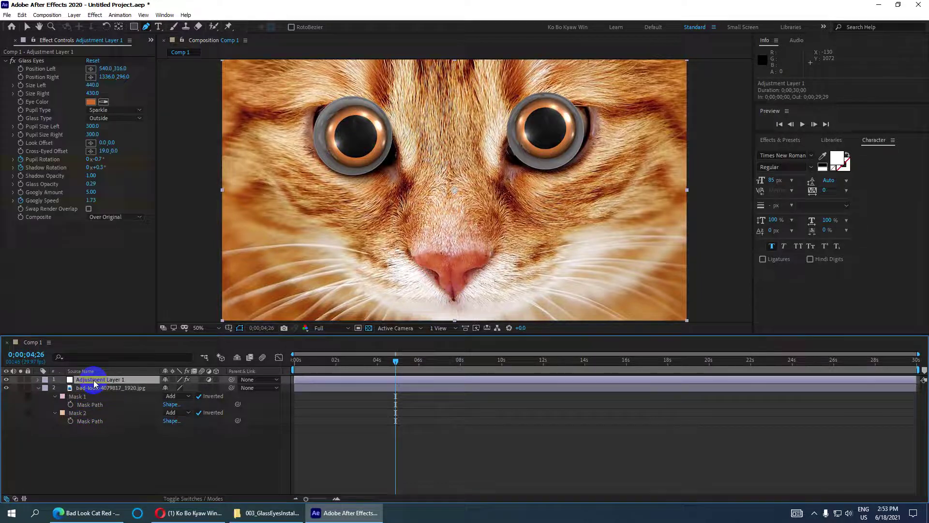
pyautogui.click(343, 388)
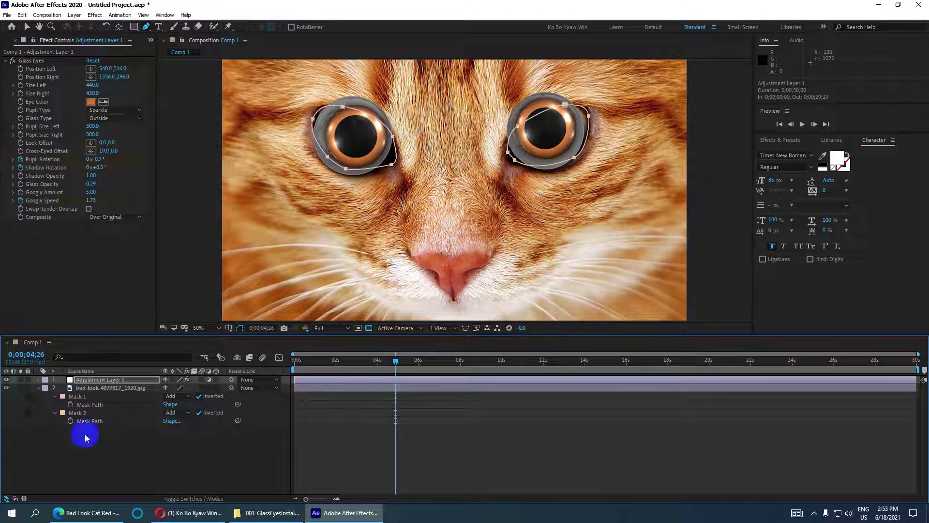
pyautogui.click(38, 389)
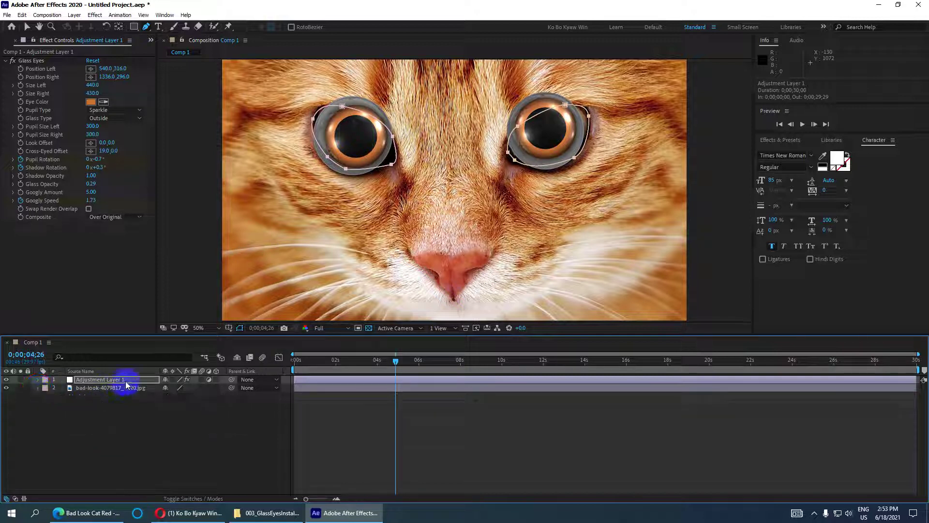
# - Turn off Inverted on both eye masks of Adjustment Layer 1
pyautogui.press('m')
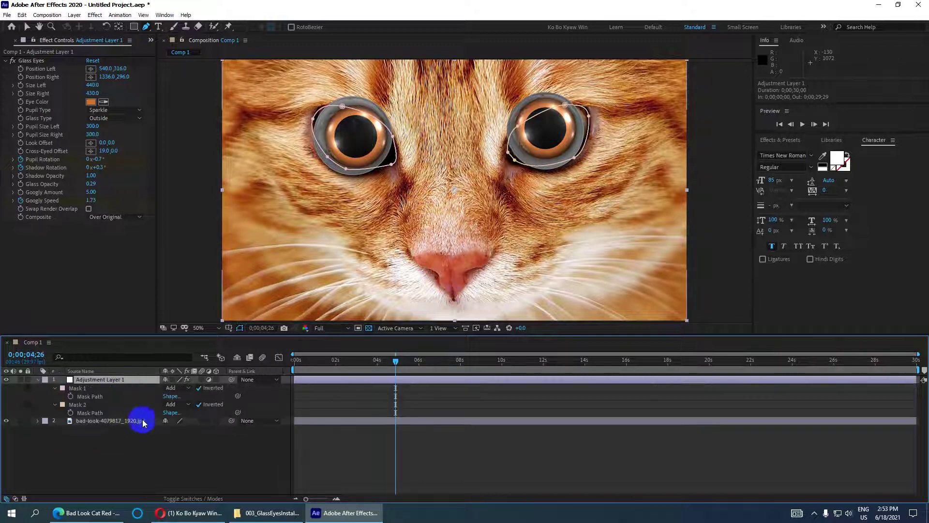
pyautogui.click(199, 388)
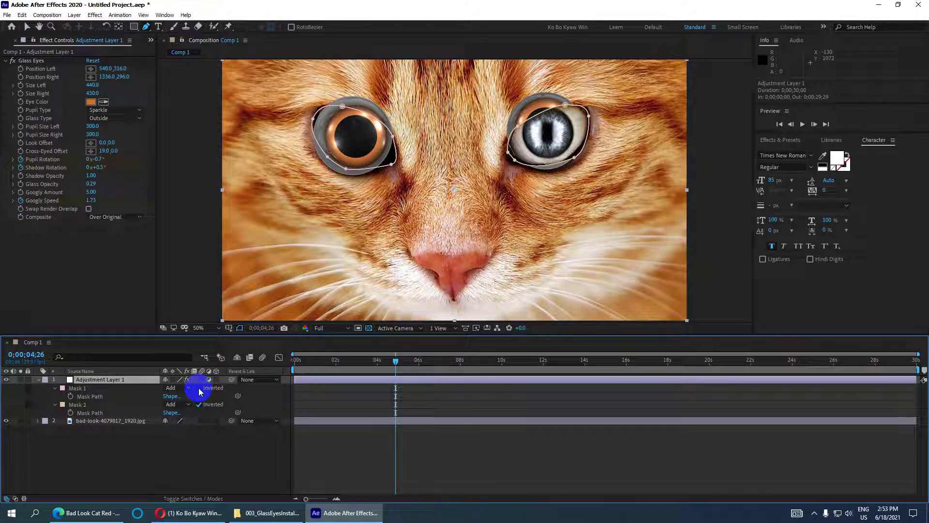
pyautogui.click(200, 389)
pyautogui.click(199, 405)
pyautogui.click(199, 404)
pyautogui.click(200, 404)
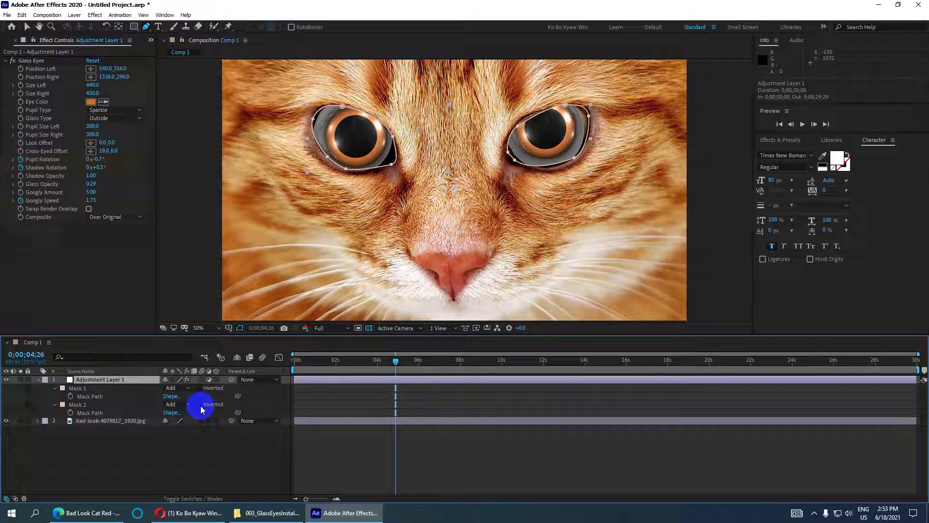
pyautogui.click(199, 405)
pyautogui.click(198, 405)
pyautogui.click(199, 405)
pyautogui.click(198, 405)
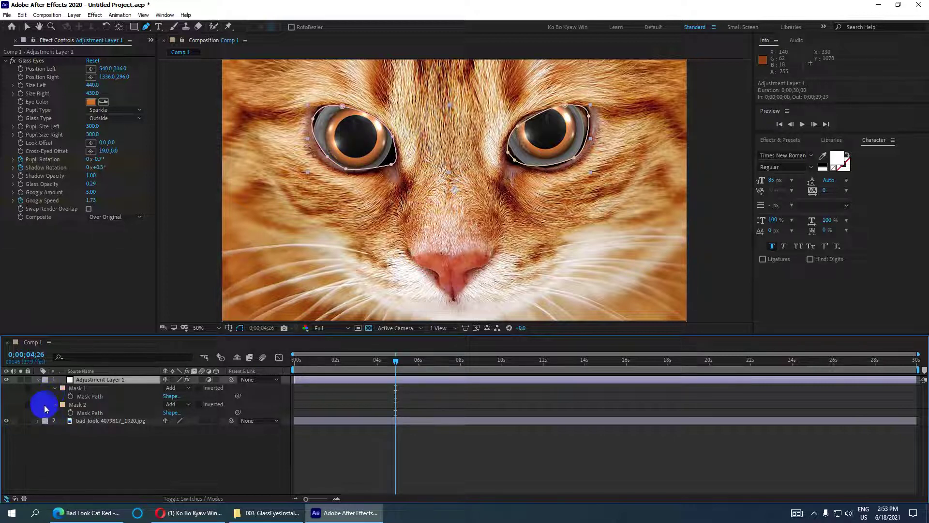
# - Paste the eye masks onto the cat photo layer, then delete them from it
pyautogui.click(90, 421)
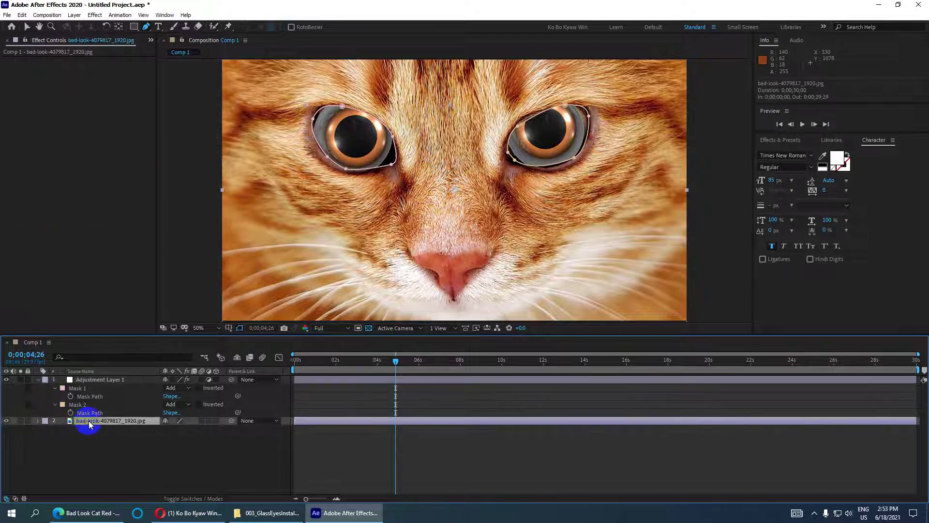
pyautogui.hotkey('ctrl', 'v')
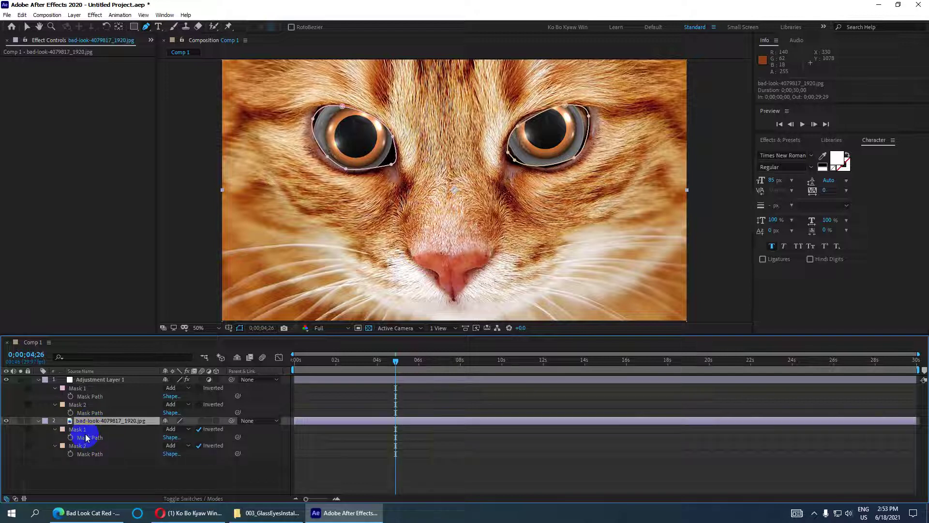
pyautogui.click(91, 433)
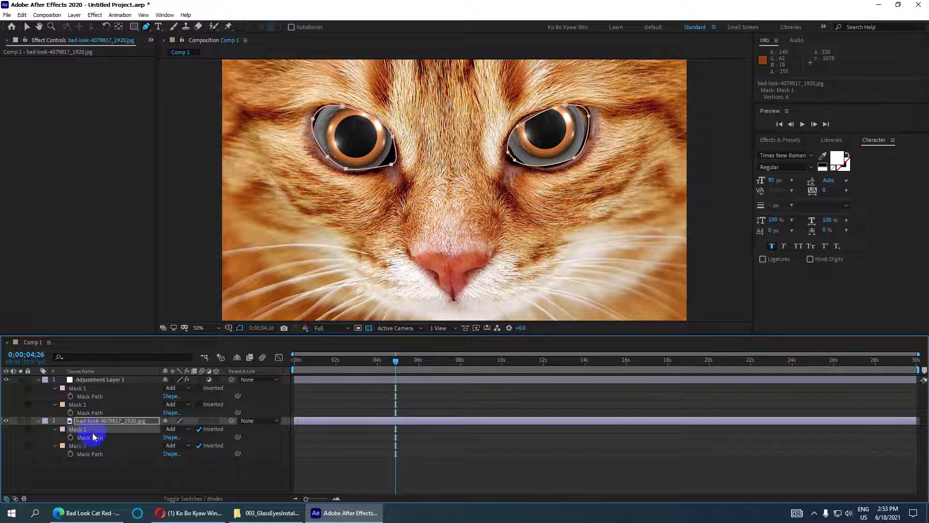
pyautogui.keyDown('shift'); pyautogui.click(95, 446); pyautogui.keyUp('shift')
pyautogui.press('Delete')
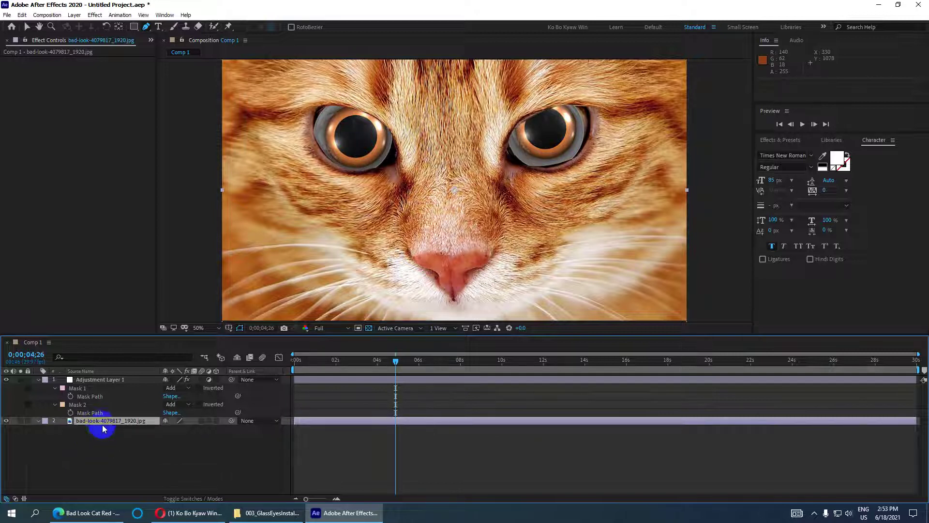
pyautogui.click(311, 172)
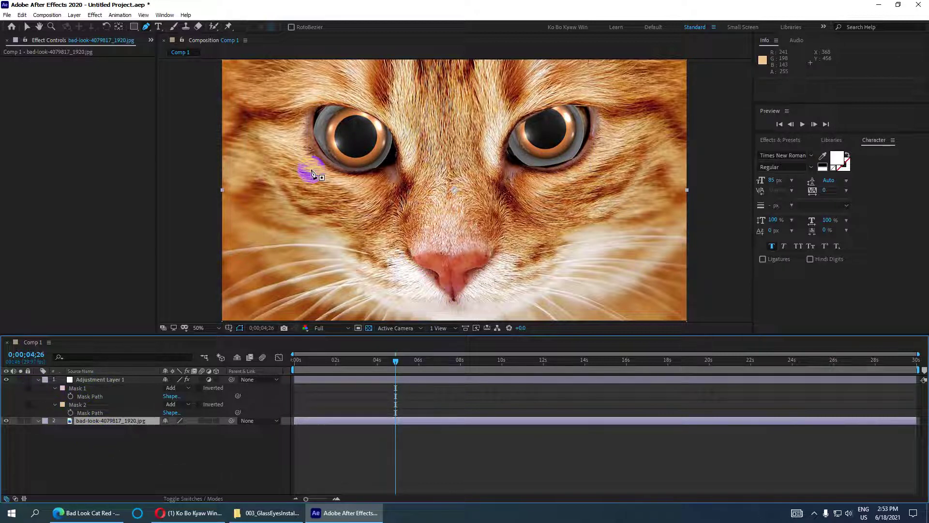
# - Rename Adjustment Layer 1 to 'Glass Eyes'
pyautogui.click(38, 380)
pyautogui.click(99, 380)
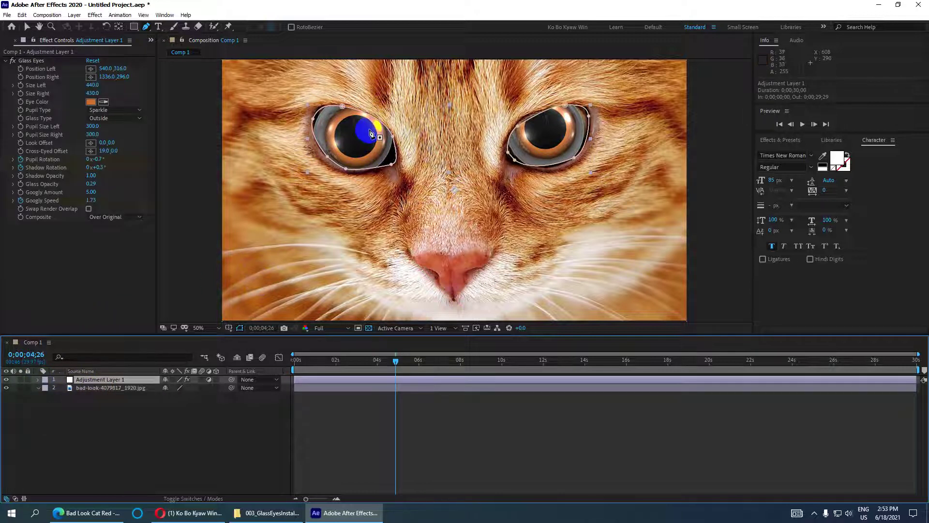
pyautogui.click(106, 381)
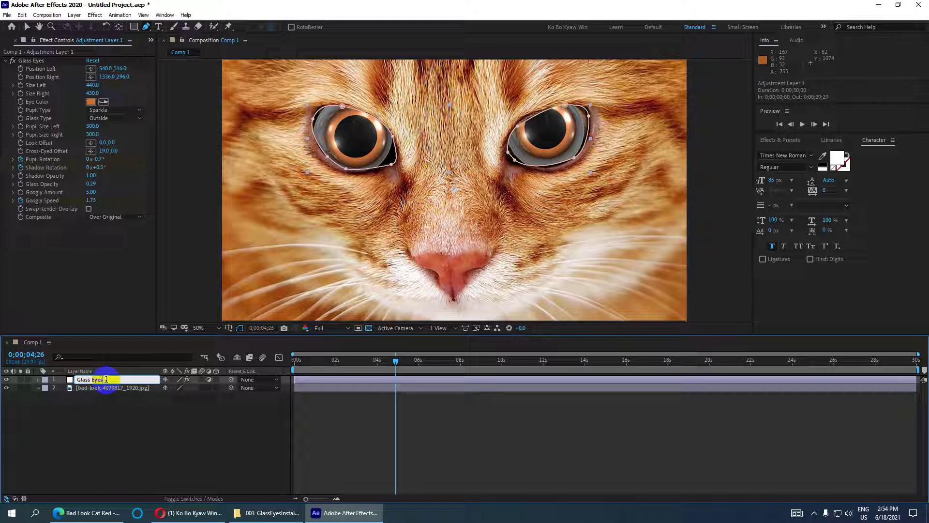
pyautogui.press('Return')
# - Show the Mask Feather property for both Glass Eyes masks
pyautogui.click(388, 156)
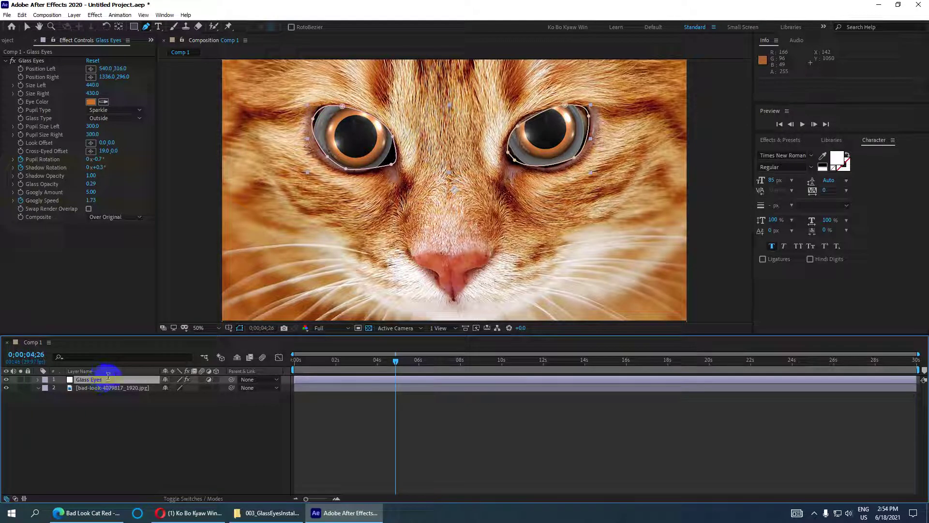
pyautogui.click(559, 141)
pyautogui.click(92, 381)
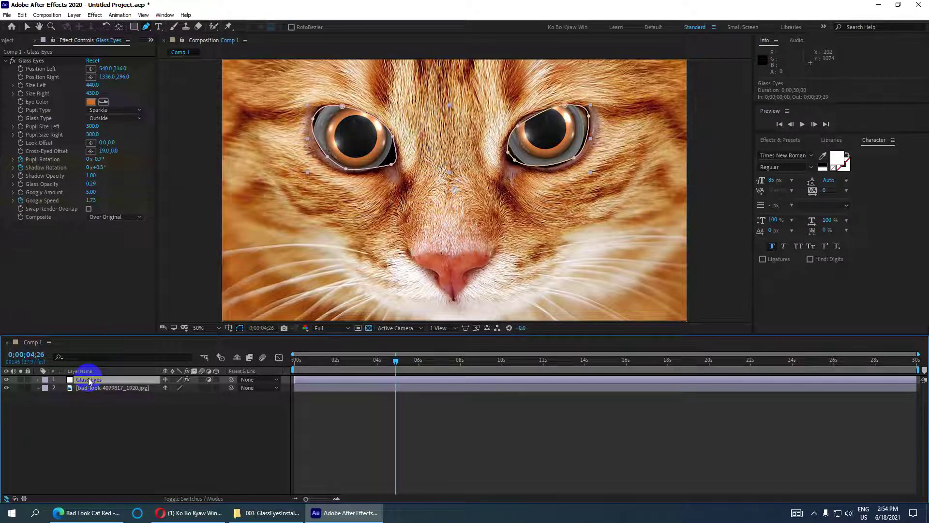
pyautogui.press('f')
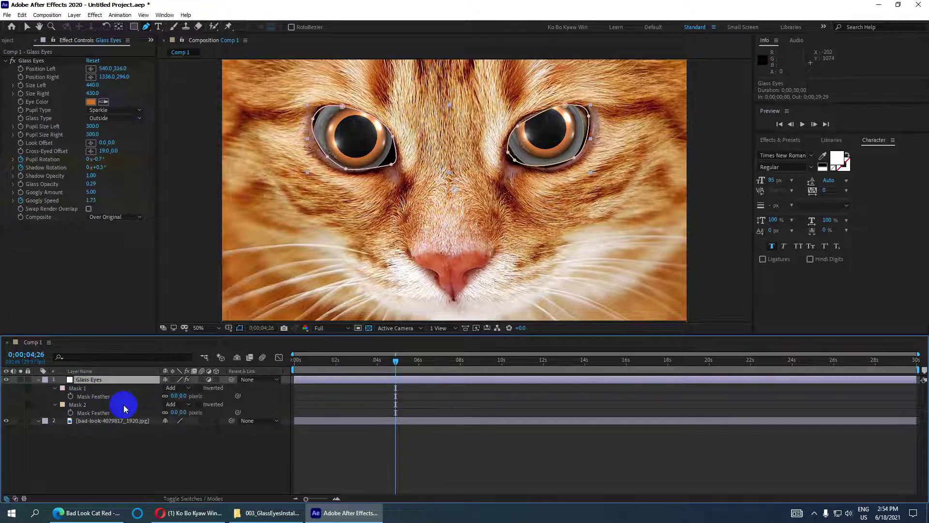
# - Set both eye masks' feather to 30 pixels, then dismiss the Save As dialog
pyautogui.click(119, 397)
pyautogui.keyDown('shift'); pyautogui.click(116, 412); pyautogui.keyUp('shift')
pyautogui.click(187, 396)
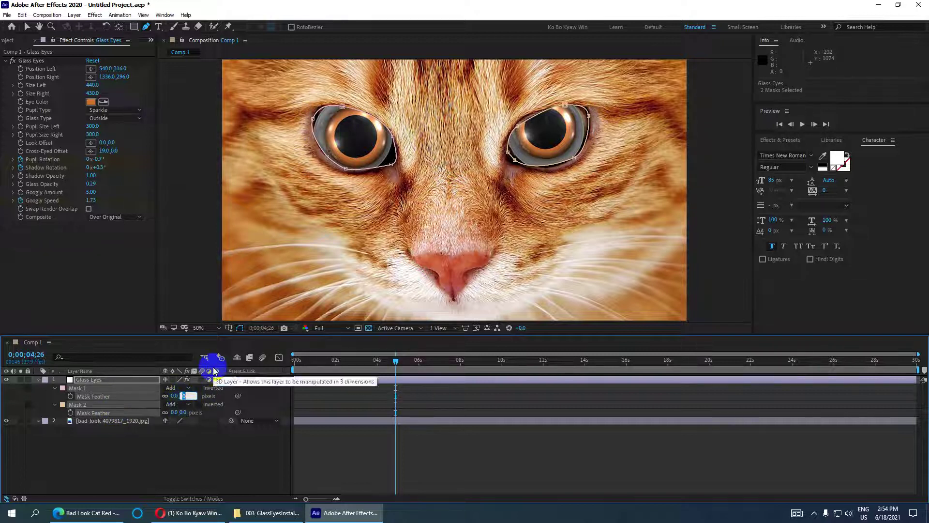
pyautogui.press('Return')
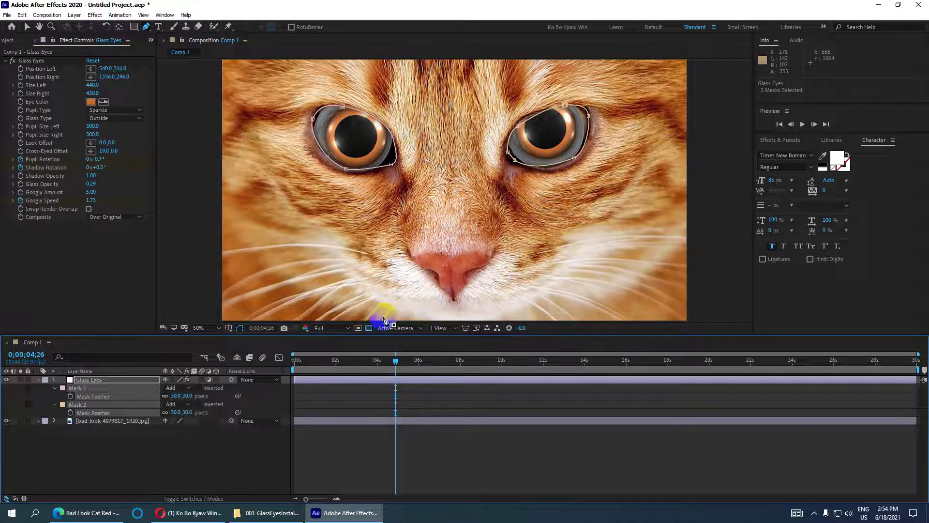
pyautogui.hotkey('ctrl', 's')
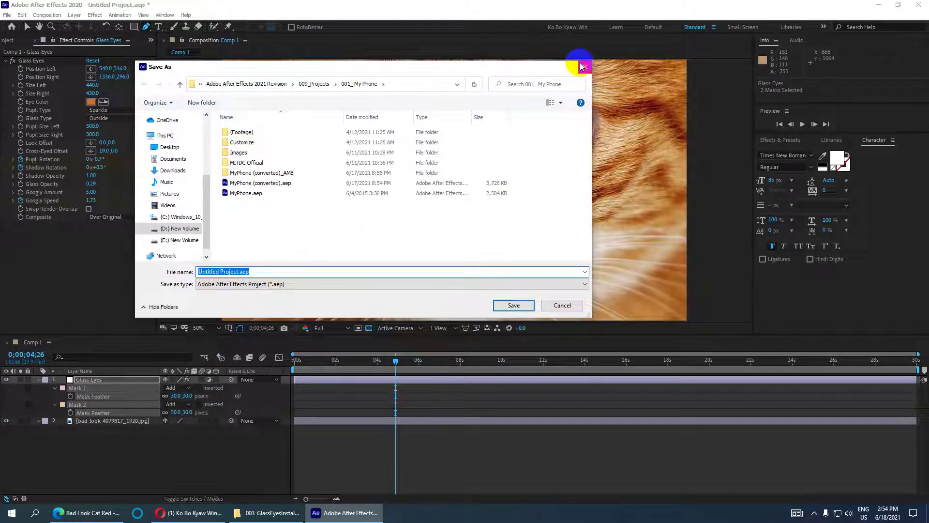
pyautogui.click(584, 63)
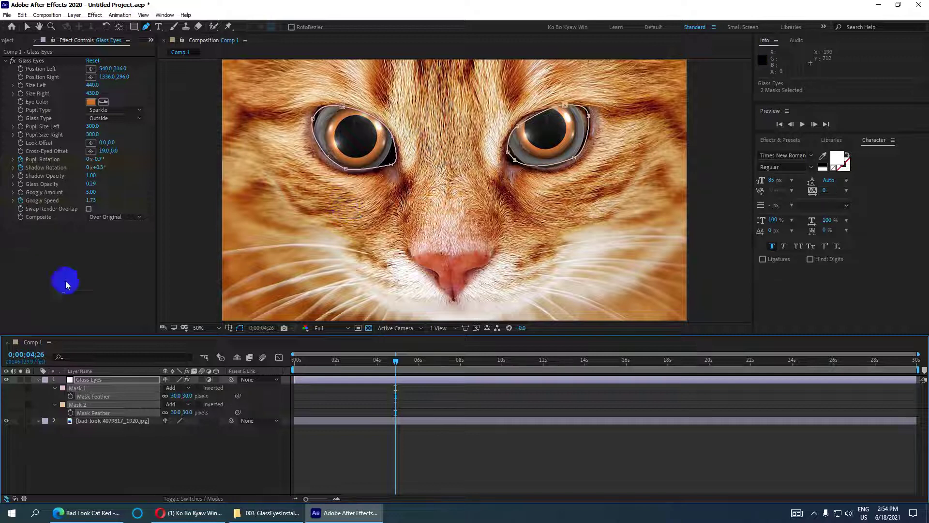
# - Set the Glass Eyes Size Left and Size Right values to 500
pyautogui.click(104, 381)
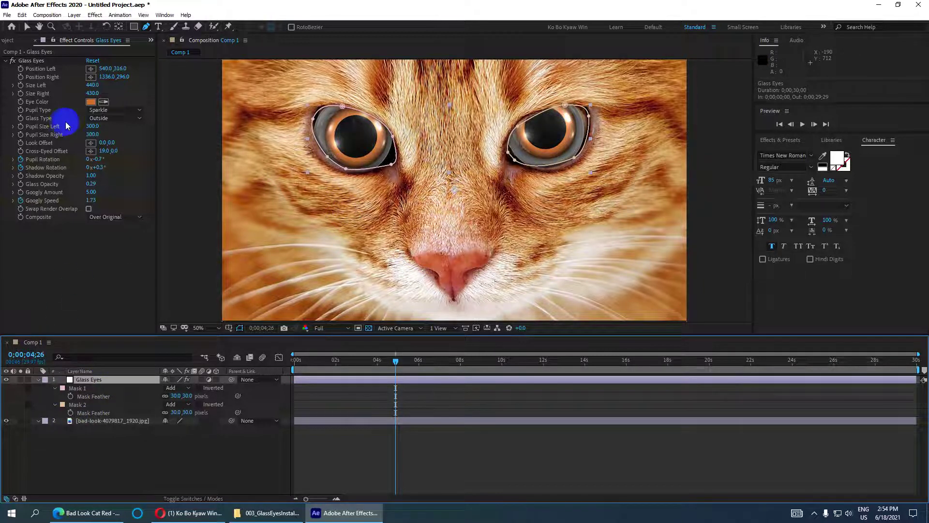
pyautogui.click(92, 85)
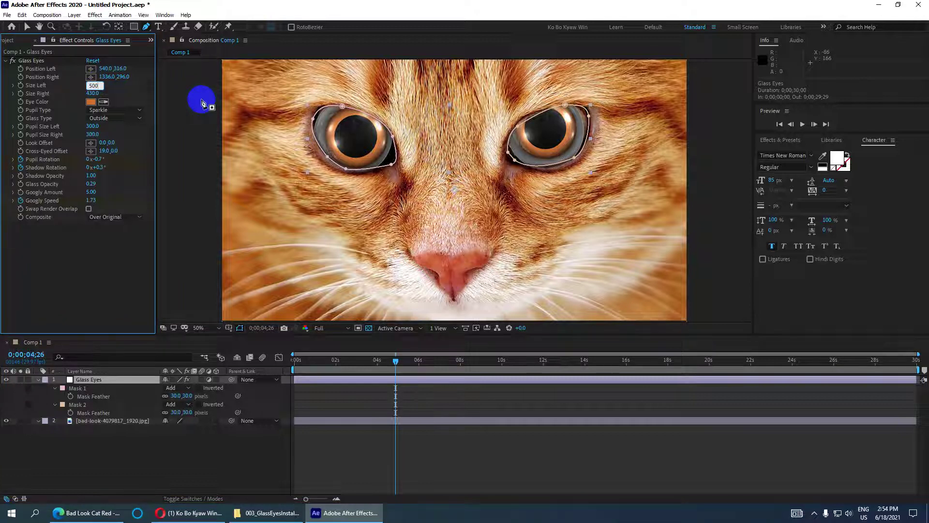
pyautogui.press('Return')
pyautogui.click(92, 94)
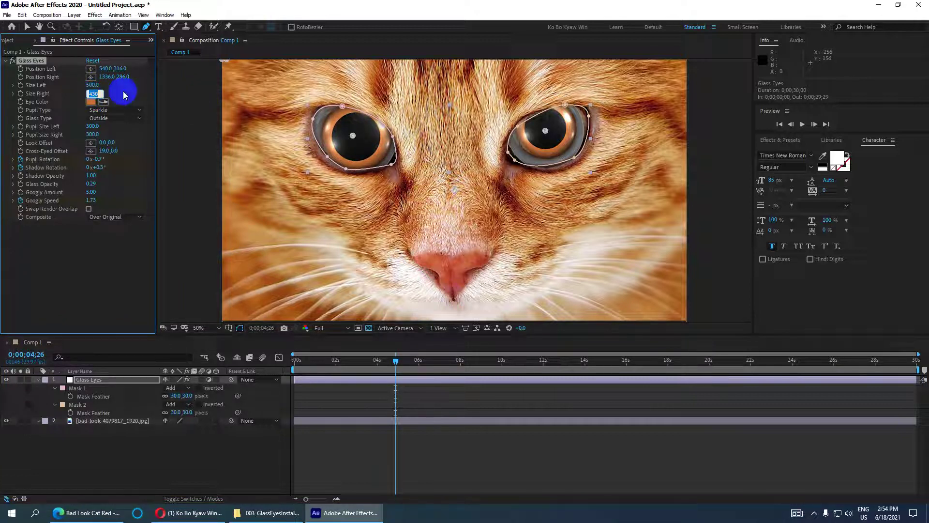
pyautogui.write('500')
pyautogui.click(124, 92)
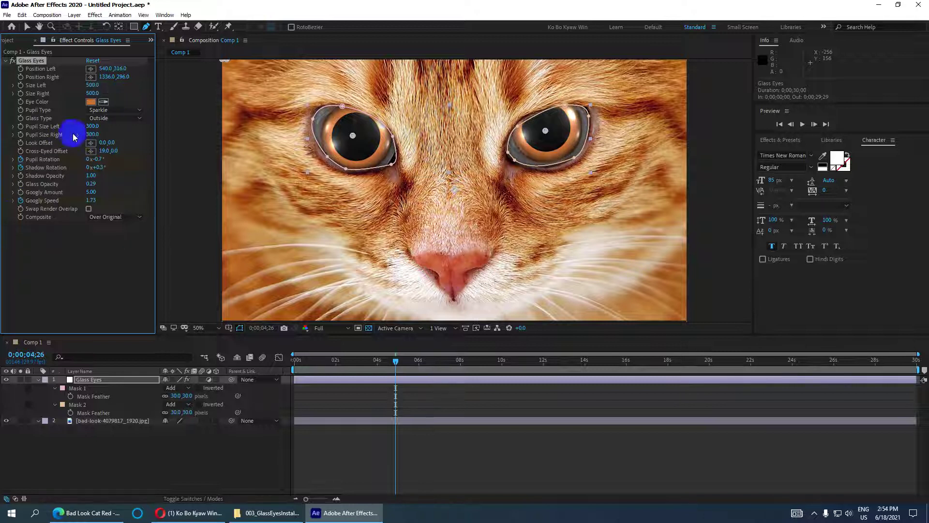
# - Set Pupil Size Left and Pupil Size Right to 400
pyautogui.click(92, 126)
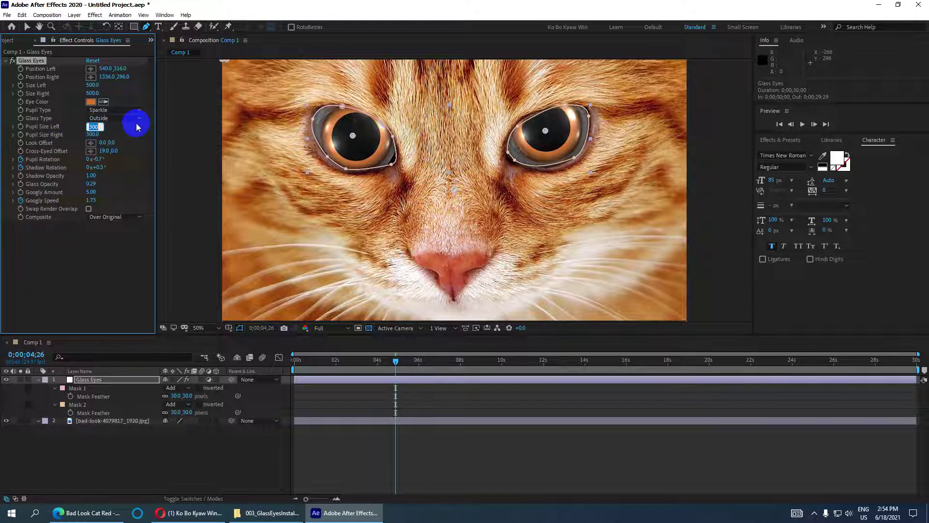
pyautogui.write('400')
pyautogui.click(136, 124)
pyautogui.click(93, 134)
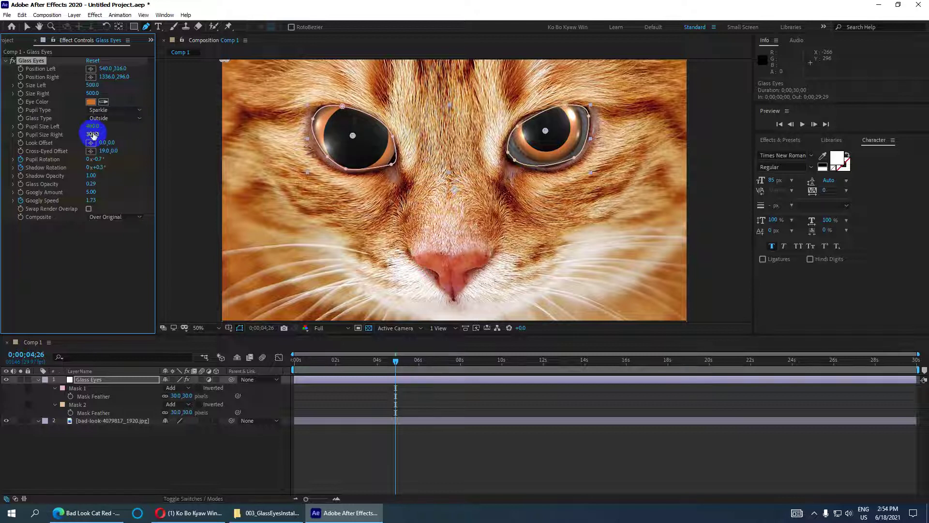
pyautogui.write('400')
pyautogui.click(186, 130)
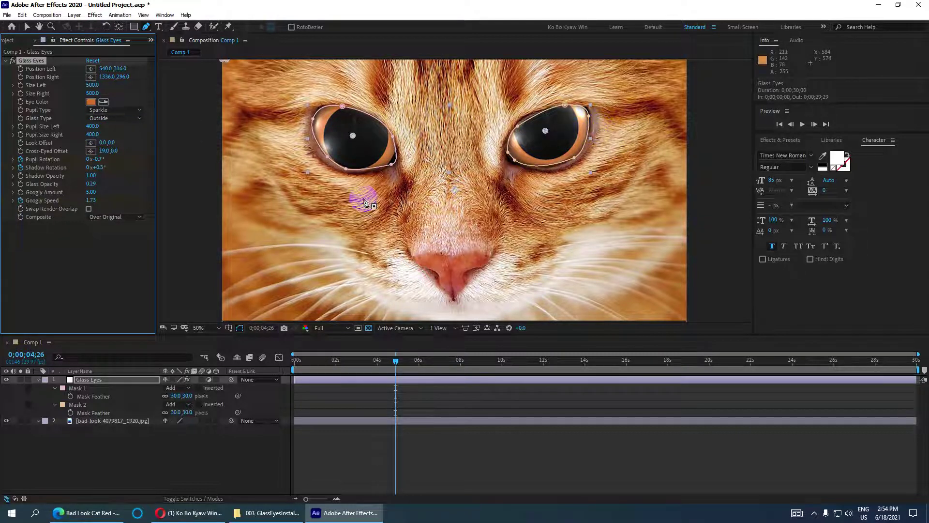
pyautogui.click(390, 359)
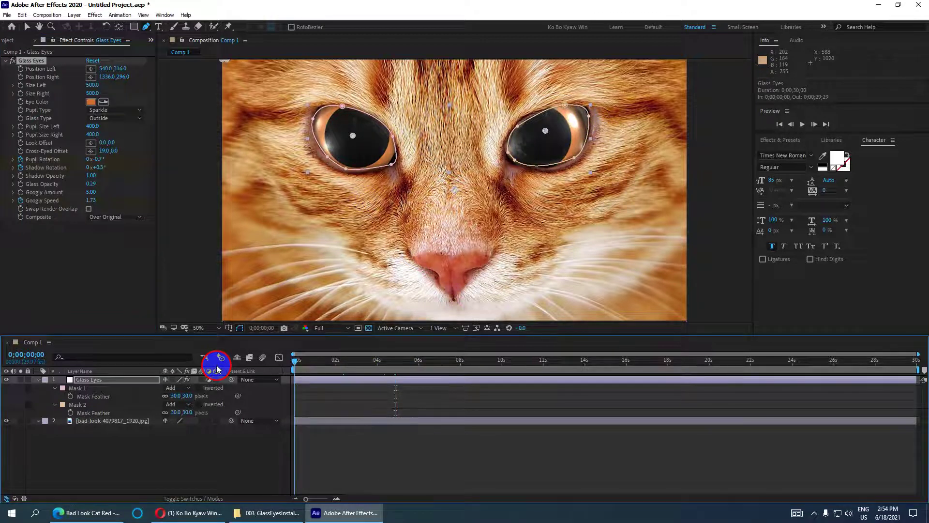
# - Preview the eye animation from frame 0, stopping at about 9 seconds
pyautogui.moveTo(396, 363); pyautogui.dragTo(214, 363)
pyautogui.press('space')
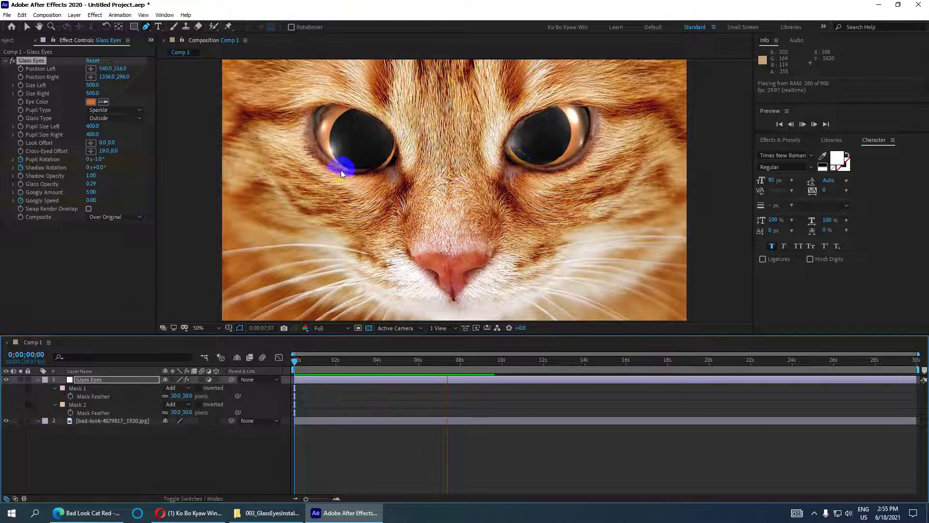
pyautogui.click(561, 165)
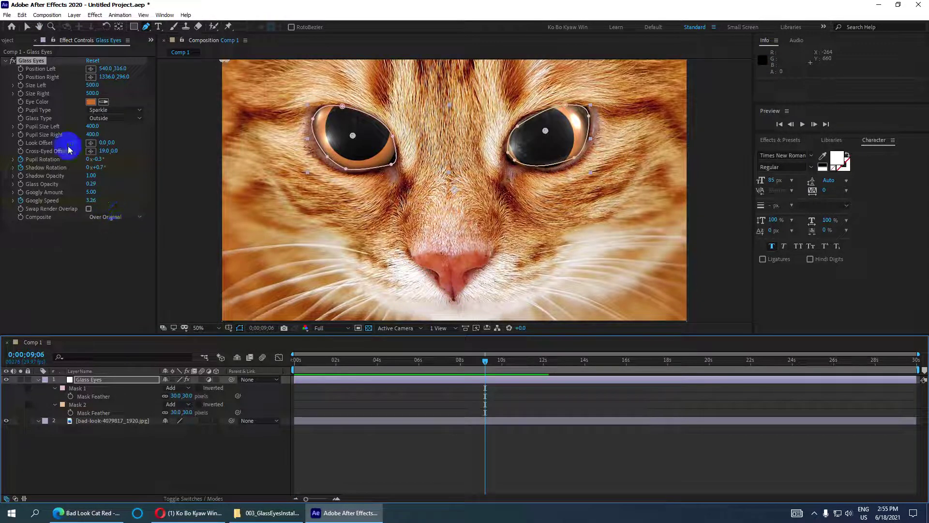
# - Change the Glass Eyes eye colour to a bright green
pyautogui.click(90, 105)
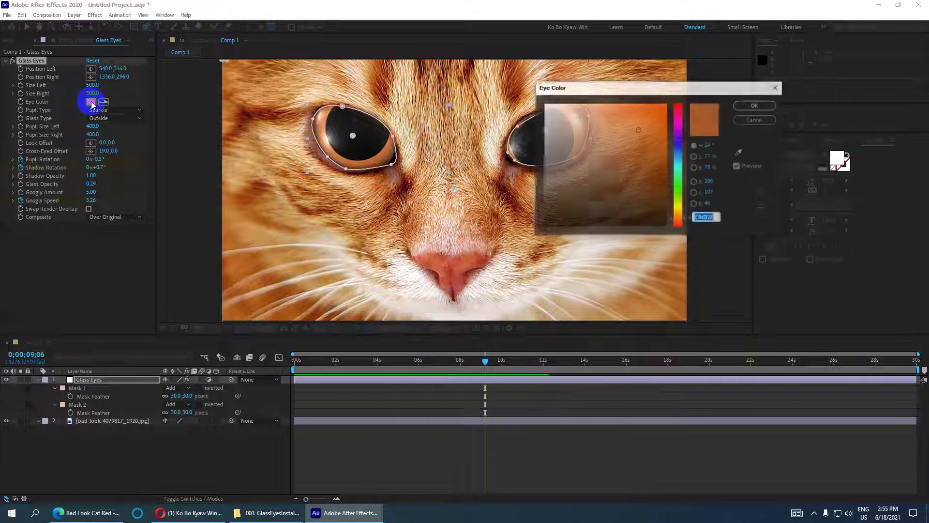
pyautogui.click(679, 188)
pyautogui.moveTo(646, 161); pyautogui.dragTo(655, 129)
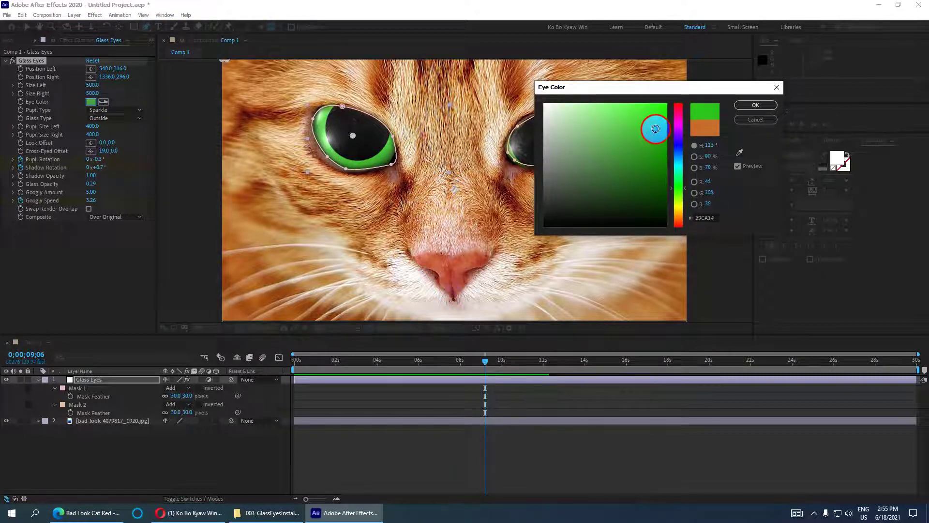
pyautogui.click(756, 105)
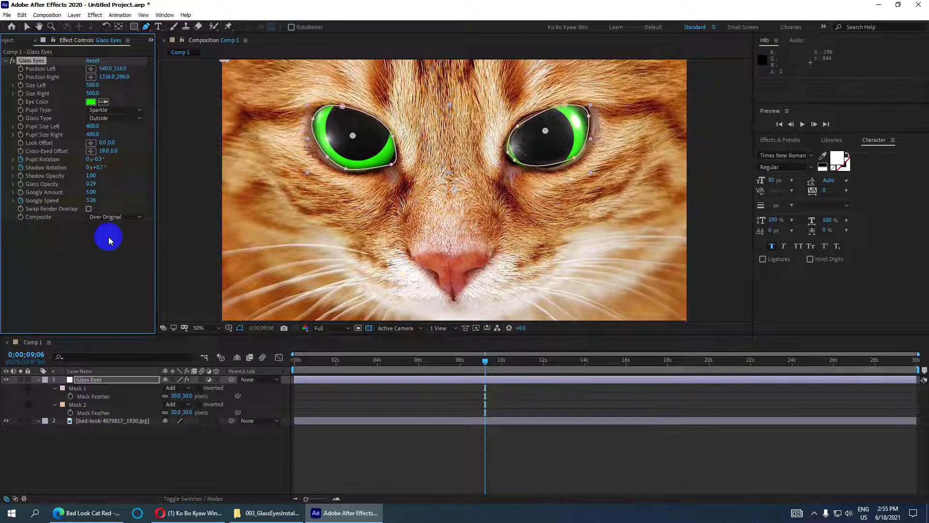
# - Dismiss the accidental Save As dialog and return to the first frame
pyautogui.hotkey('ctrl', 's')
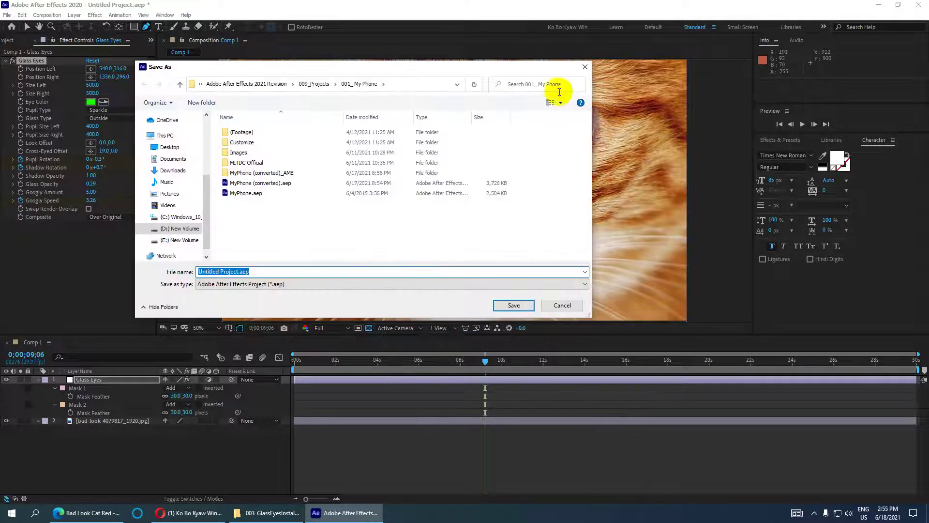
pyautogui.click(585, 66)
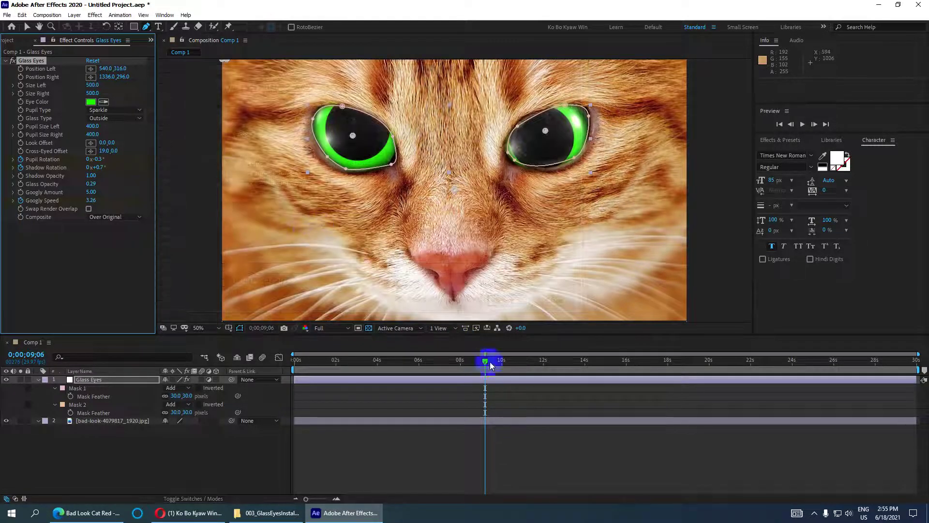
pyautogui.press('Home')
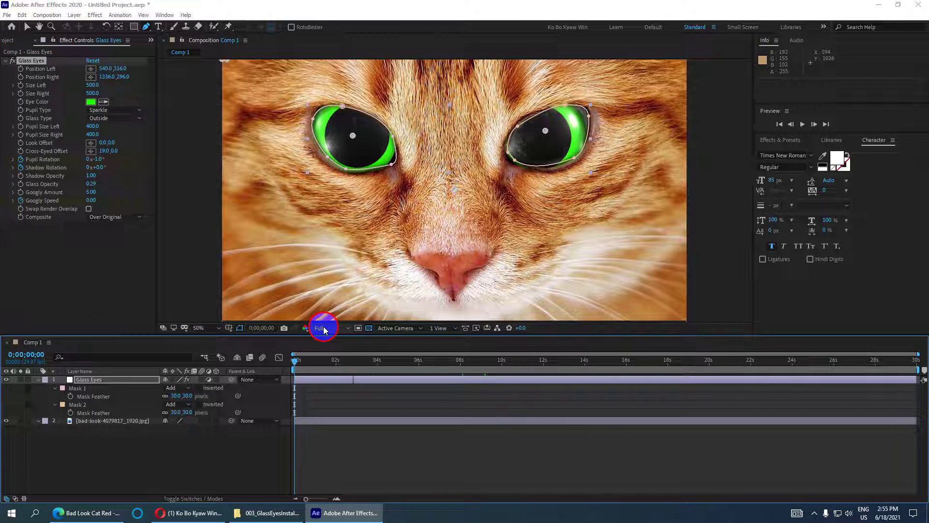
# - Preview at Quarter resolution with Fit zoom, then set Pupil Size Left to 250
pyautogui.click(322, 328)
pyautogui.click(331, 383)
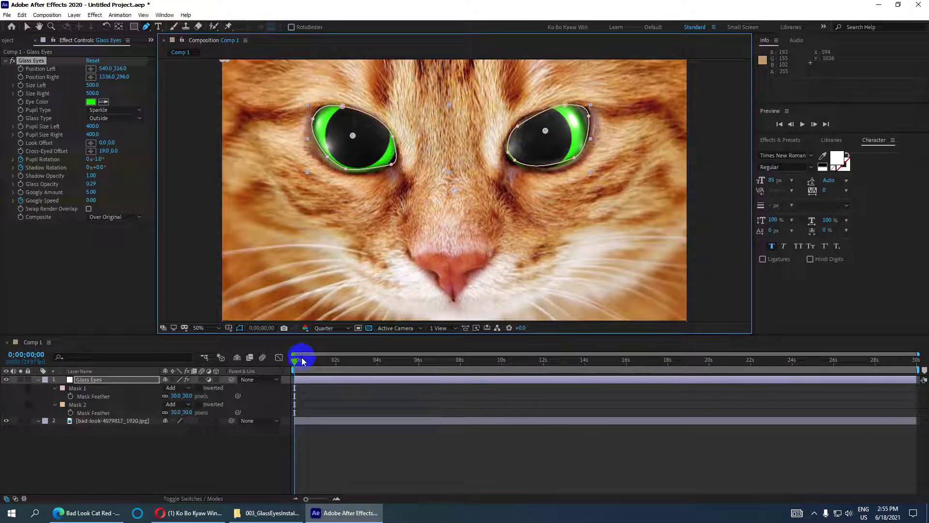
pyautogui.click(216, 334)
pyautogui.click(215, 165)
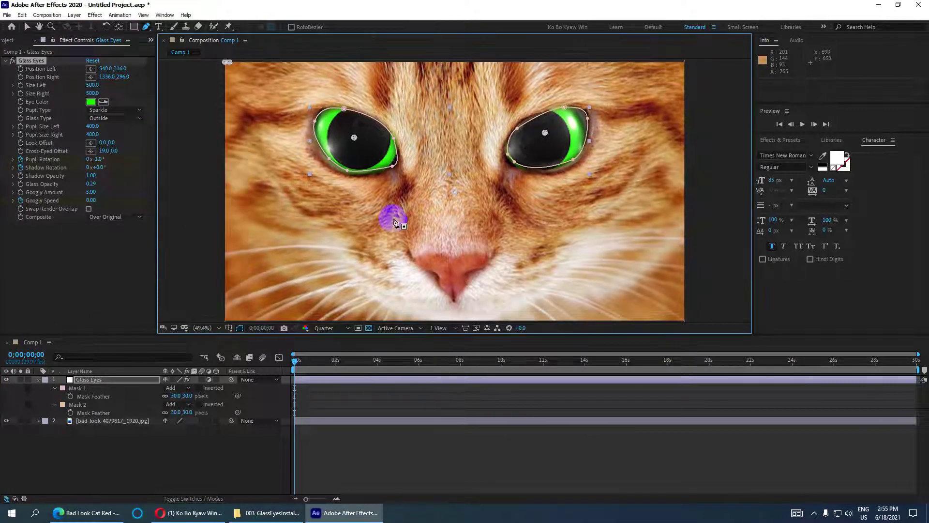
pyautogui.press('space')
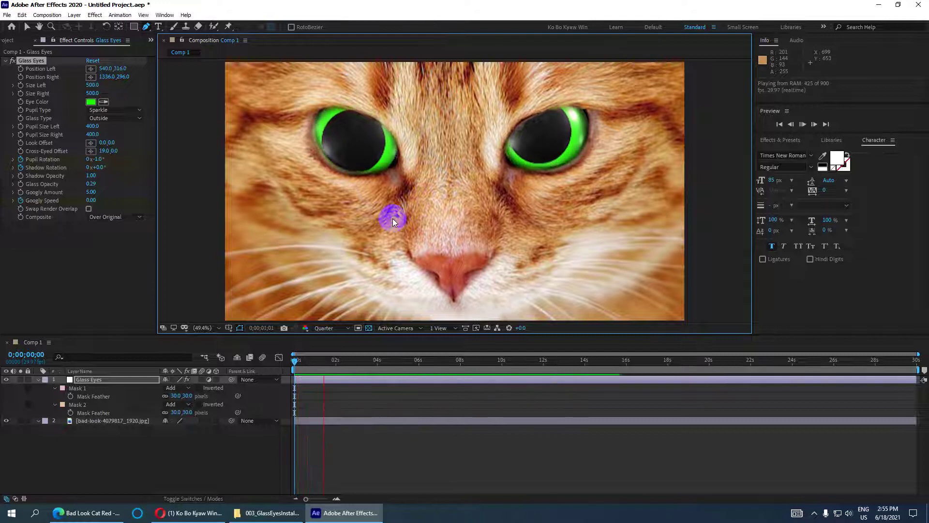
pyautogui.click(393, 218)
pyautogui.click(93, 126)
pyautogui.click(93, 125)
pyautogui.write('250')
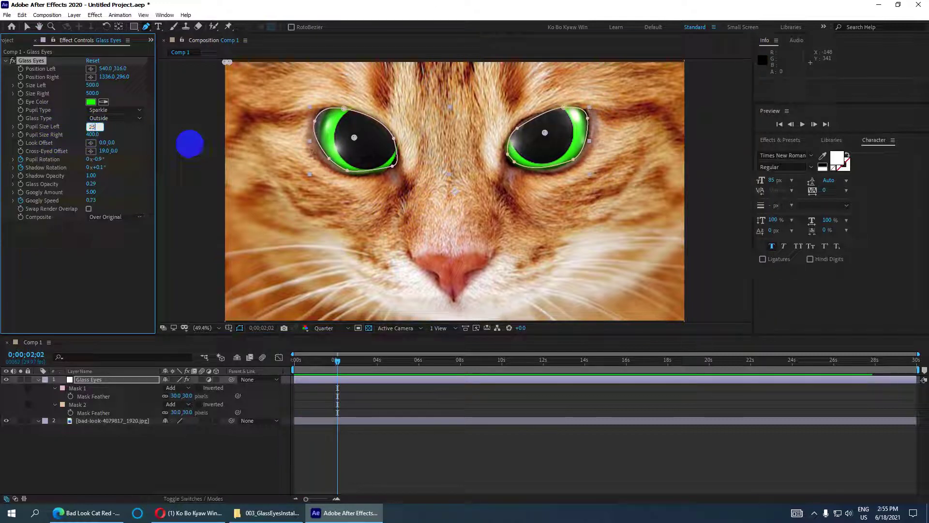
# - Set Pupil Size Right to 250 and start a preview from frame 0
pyautogui.click(93, 135)
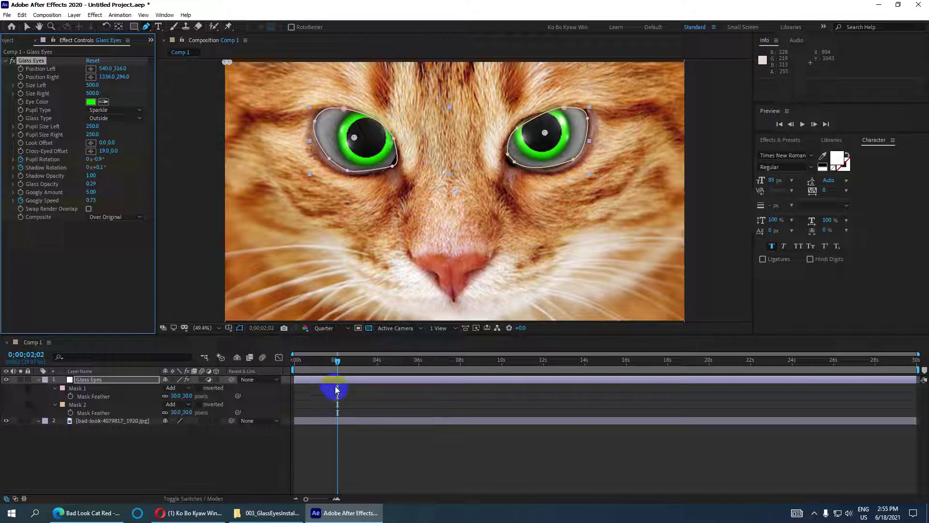
pyautogui.moveTo(338, 361); pyautogui.dragTo(223, 358)
pyautogui.press('g')
pyautogui.press('space')
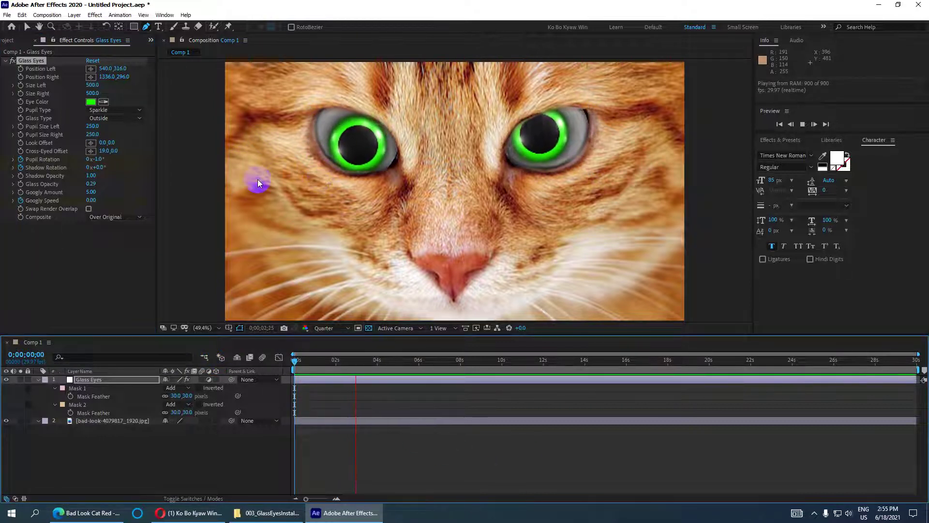
# - Watch the green eyes with 250 pupils play, then stop at 0;00;11;09
pyautogui.scroll(-4, 452, 239)
pyautogui.scroll(2, 433, 196)
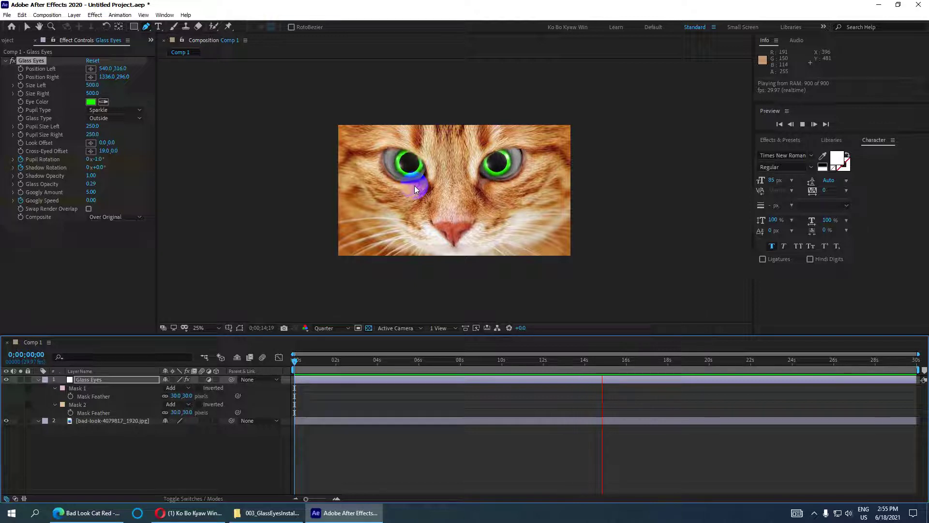
pyautogui.click(426, 66)
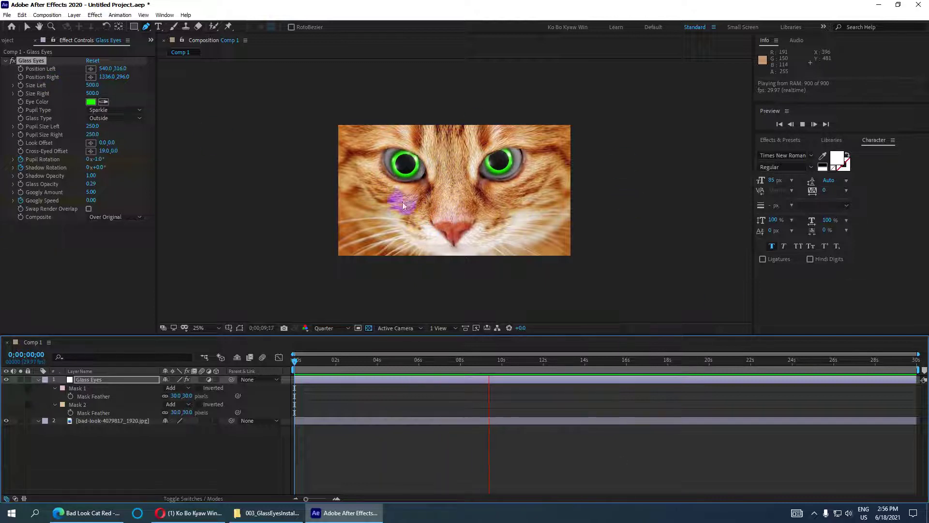
pyautogui.press('space')
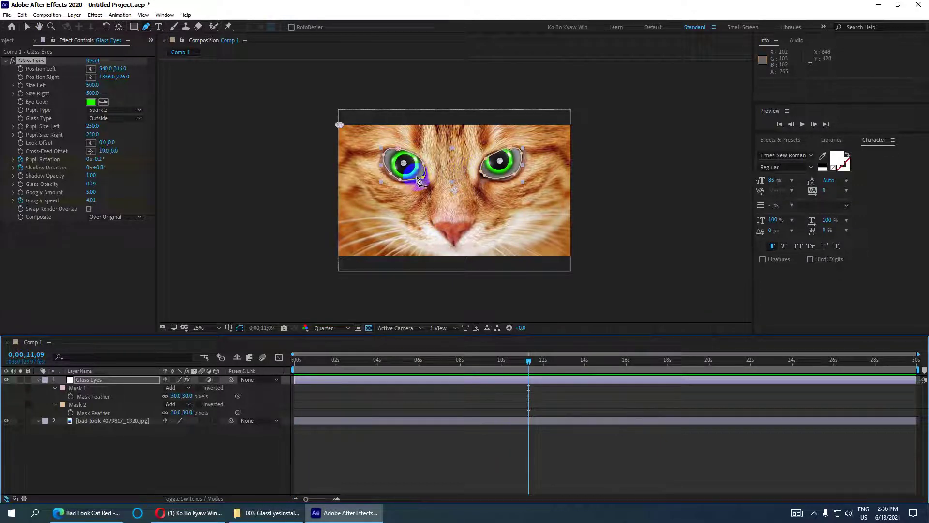
# - Change the Glass Eyes Eye Color from green to purple (7D3685)
pyautogui.click(91, 102)
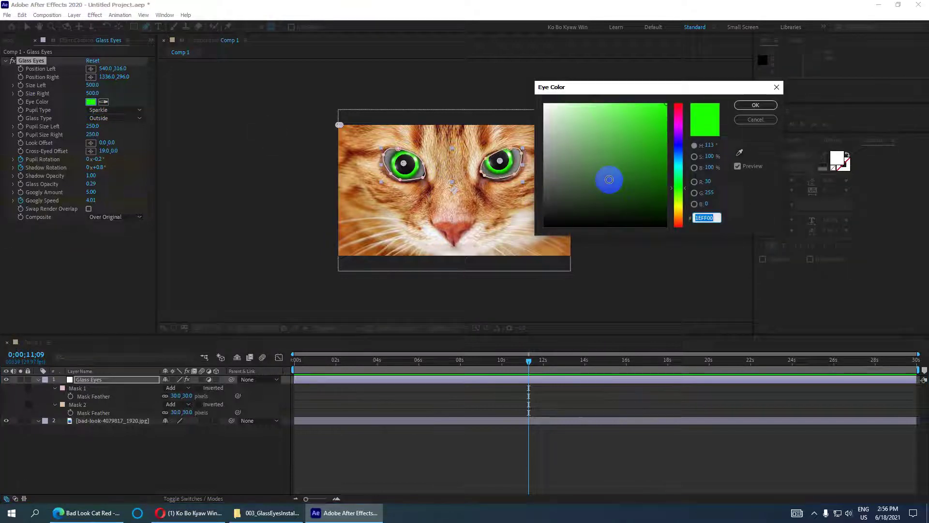
pyautogui.moveTo(608, 179); pyautogui.dragTo(366, 224)
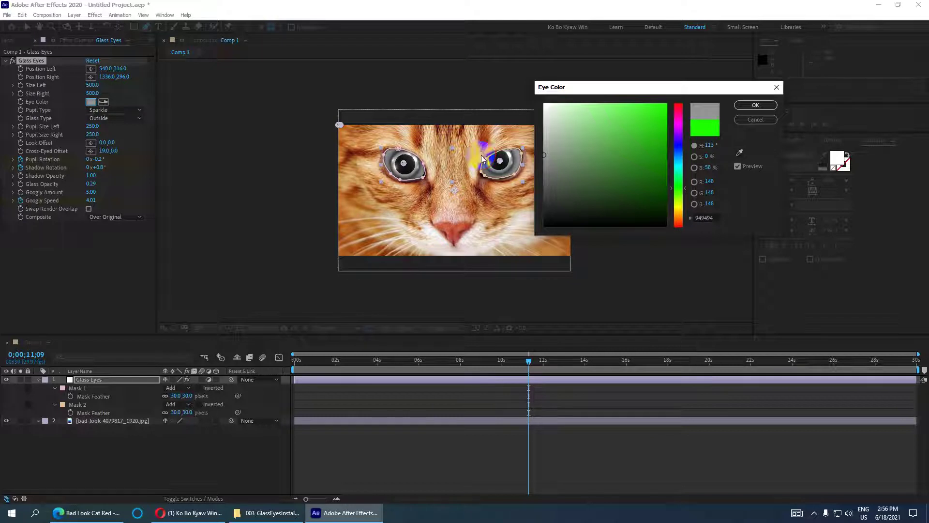
pyautogui.moveTo(677, 109)
pyautogui.mouseDown()
pyautogui.moveTo(678, 126)
pyautogui.moveTo(622, 136)
pyautogui.moveTo(612, 169)
pyautogui.mouseUp()
pyautogui.click(667, 134)
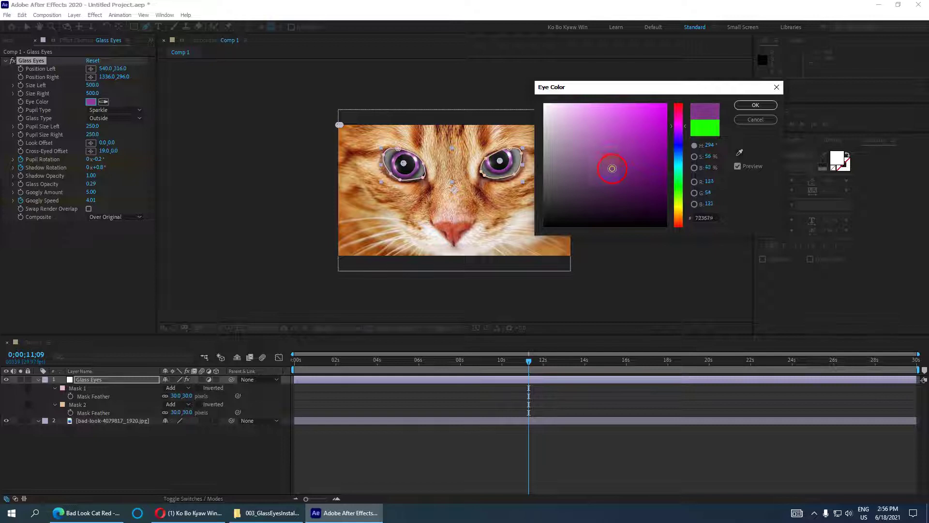
pyautogui.click(756, 105)
# - Bring up the project save dialog, then dismiss it
pyautogui.scroll(-4, 485, 211)
pyautogui.scroll(4, 485, 210)
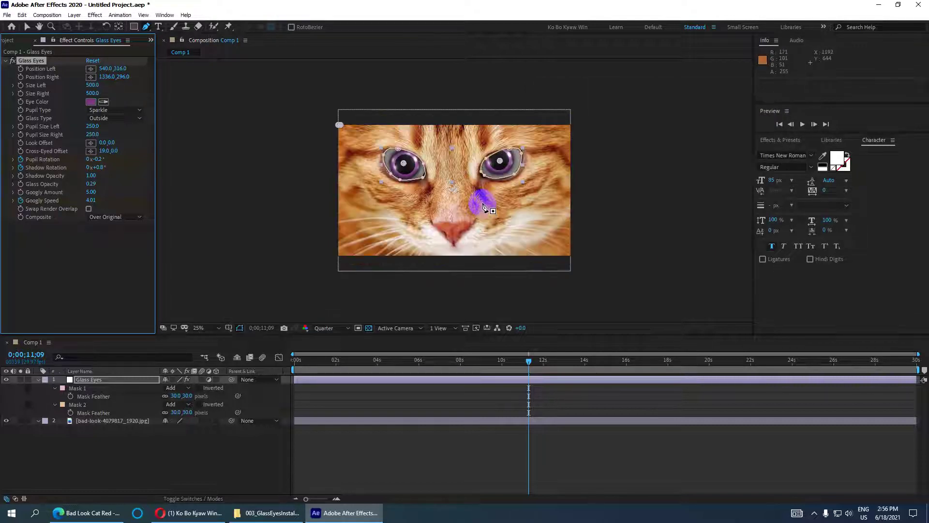
pyautogui.hotkey('ctrl', 's')
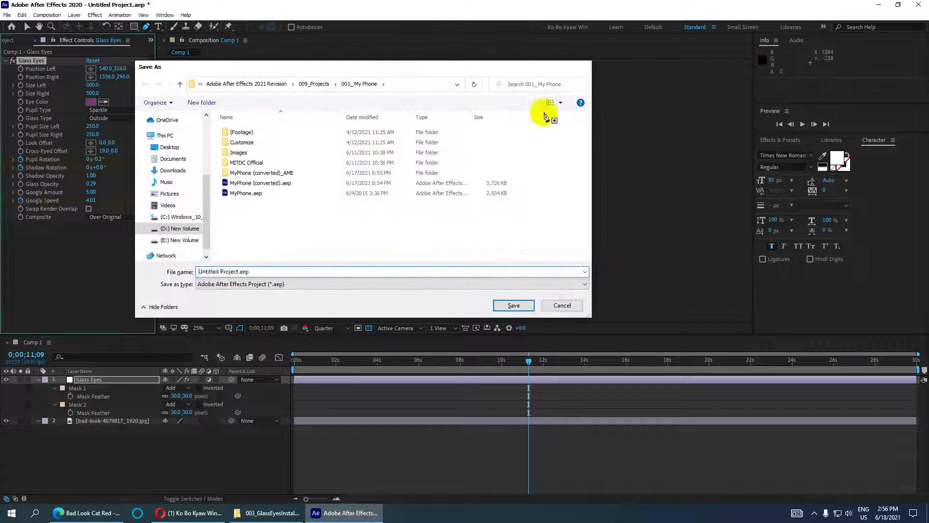
pyautogui.press('Escape')
# - In Edge, close the Bad Look Cat Red photo and funny-face search tabs, then show the YouTube tab
pyautogui.click(87, 513)
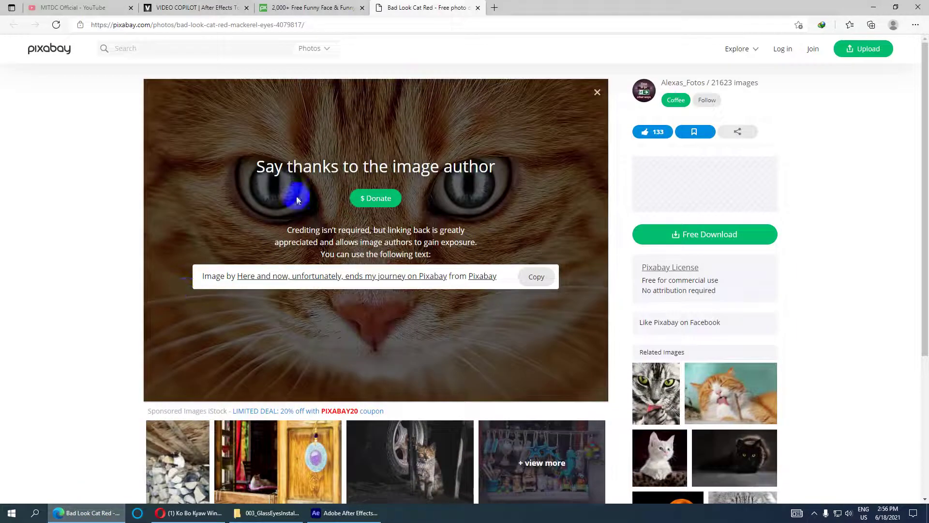
pyautogui.click(477, 8)
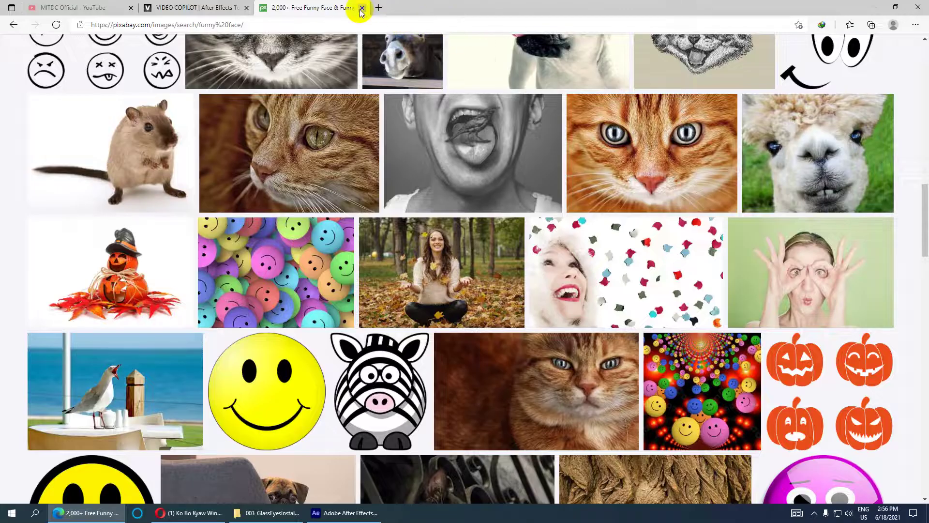
pyautogui.click(363, 8)
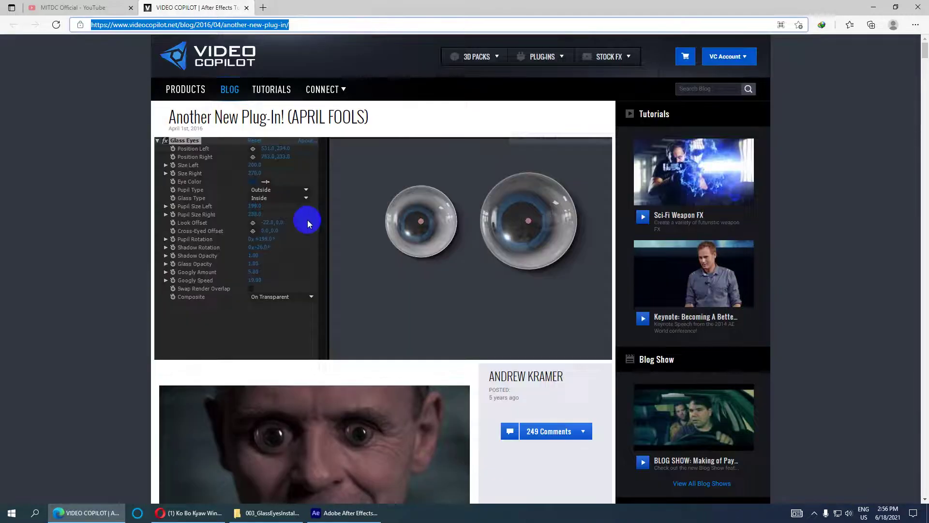
pyautogui.click(75, 7)
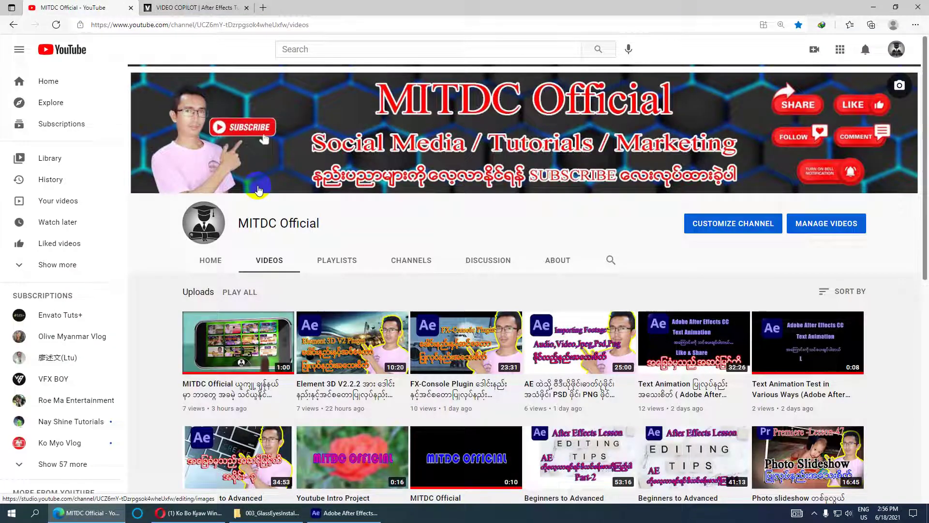
# - Minimize Edge, move the Glass Eyes playhead back to 0;00;00;00, then minimize After Effects
pyautogui.moveTo(394, 379)
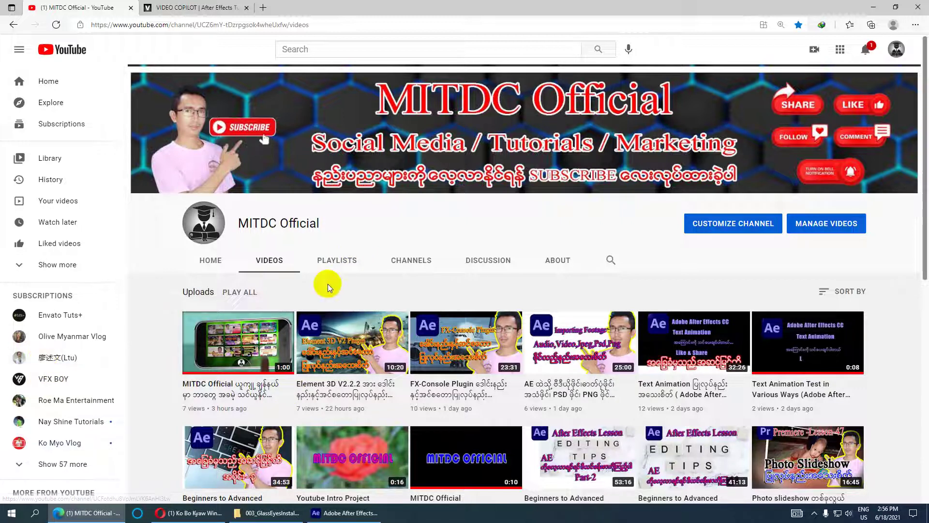
pyautogui.click(873, 8)
pyautogui.moveTo(527, 361); pyautogui.dragTo(259, 373)
pyautogui.moveTo(569, 377); pyautogui.dragTo(271, 377)
pyautogui.click(879, 10)
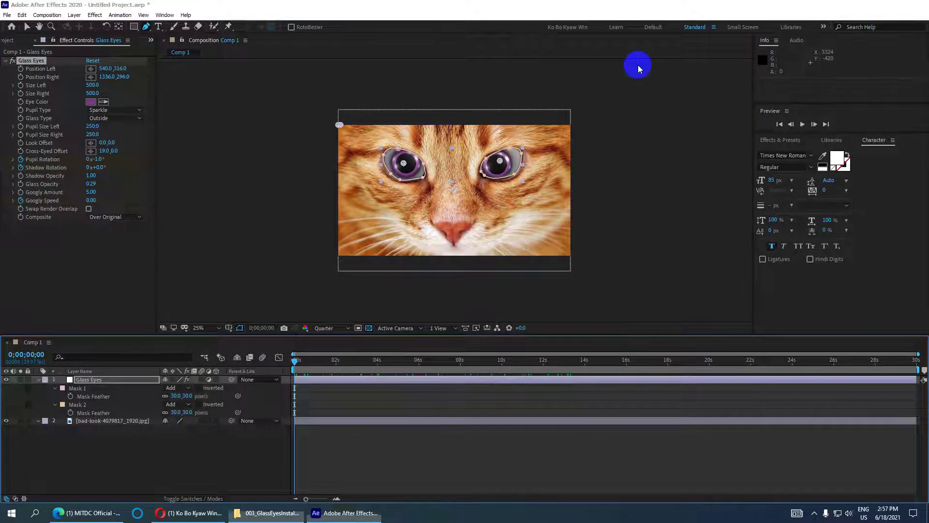